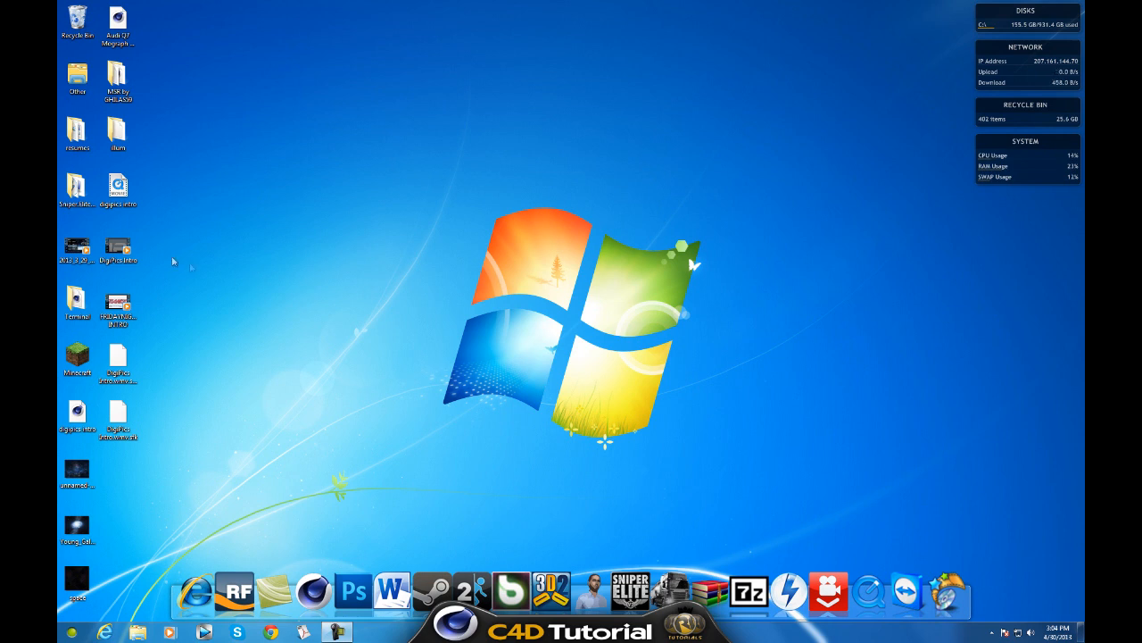
Play the DigiPics Intro video from the desktop, pausing at the moments where the text falls and shatters, and close the player
double_click(116, 246)
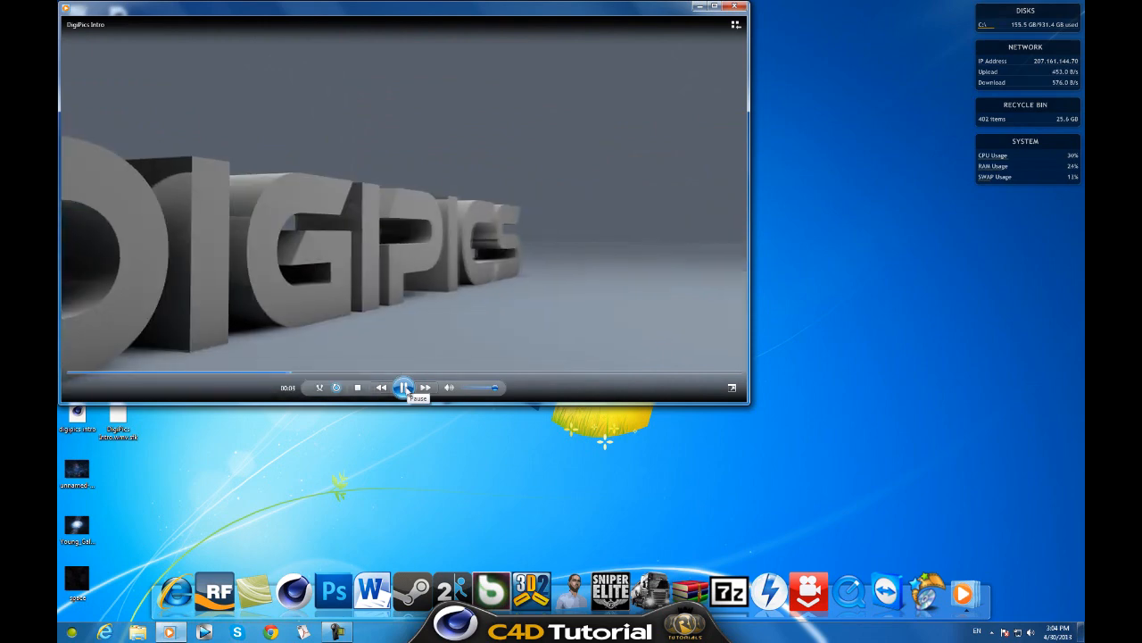
click(403, 387)
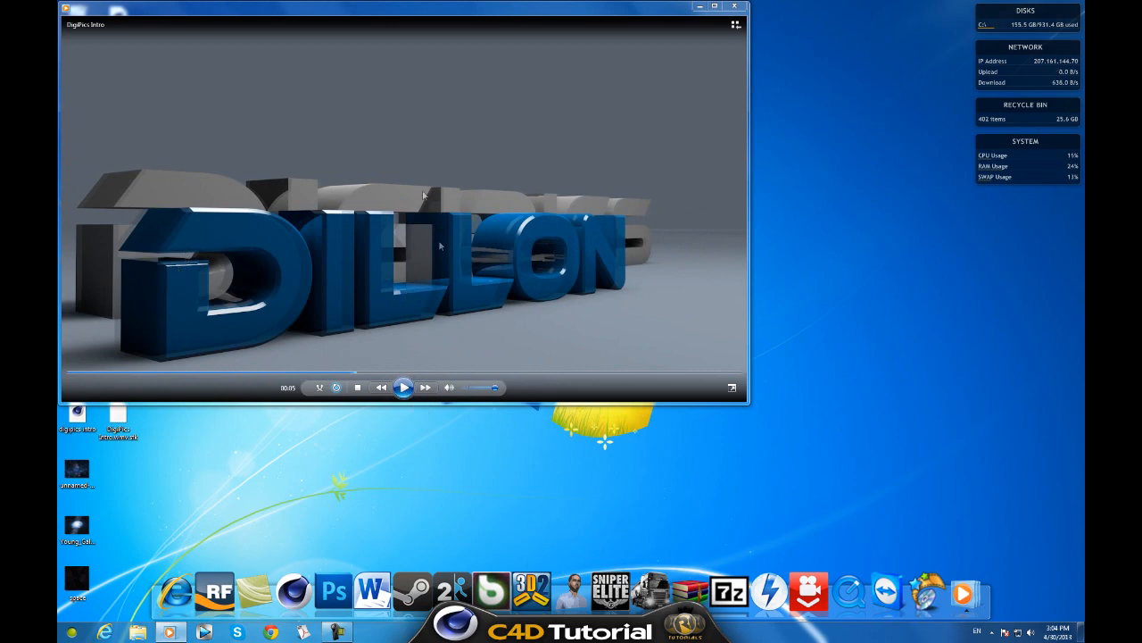
click(403, 387)
click(403, 387)
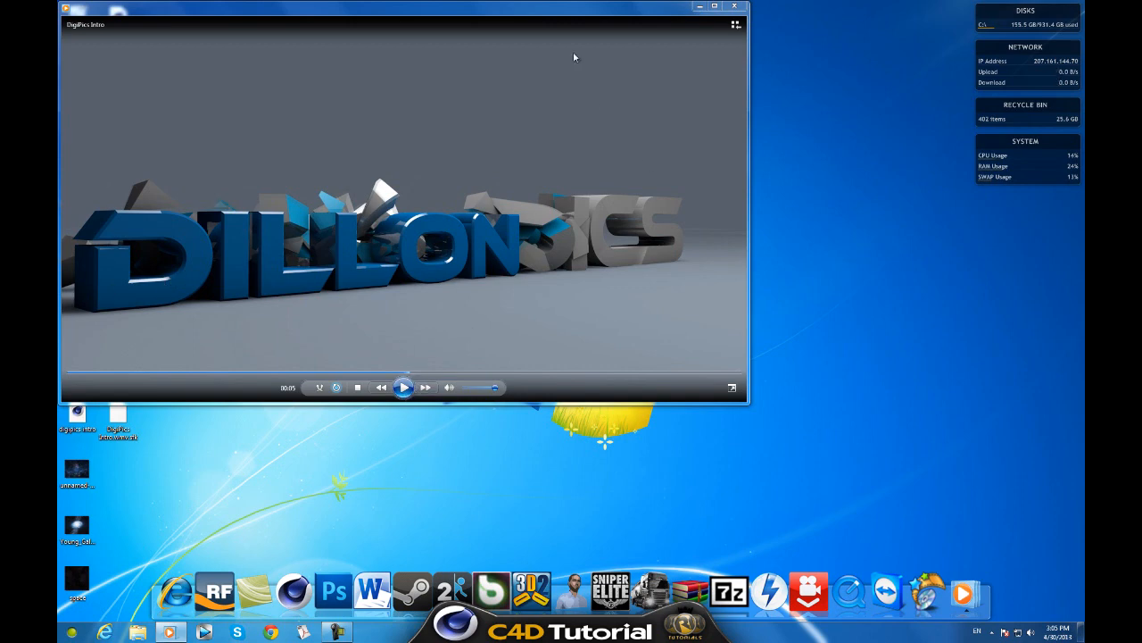
click(402, 387)
click(402, 388)
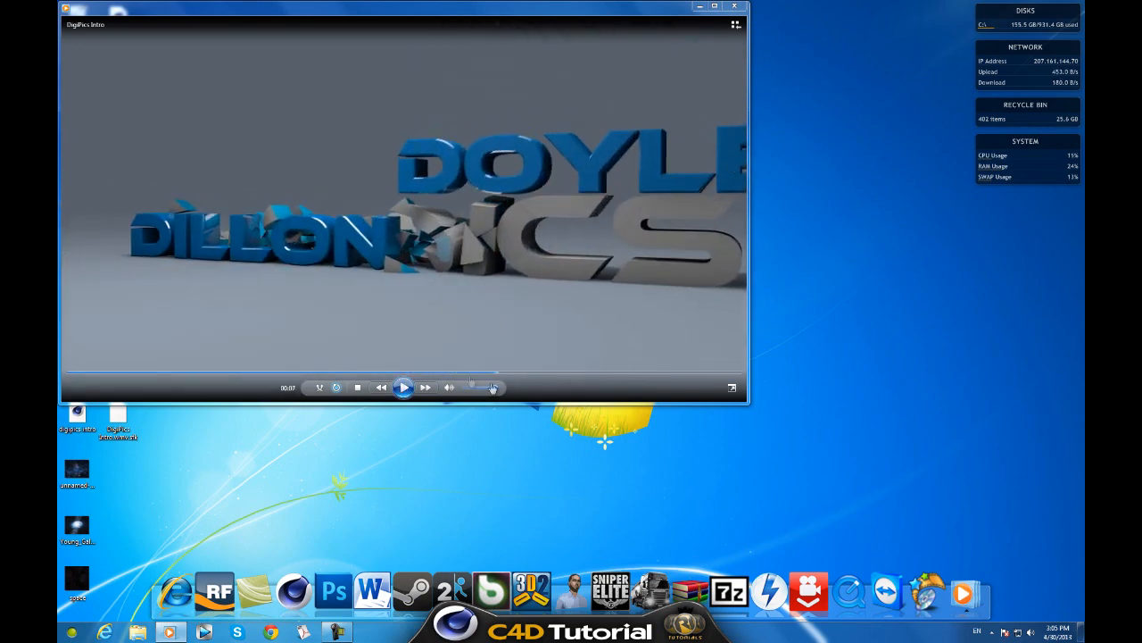
click(404, 387)
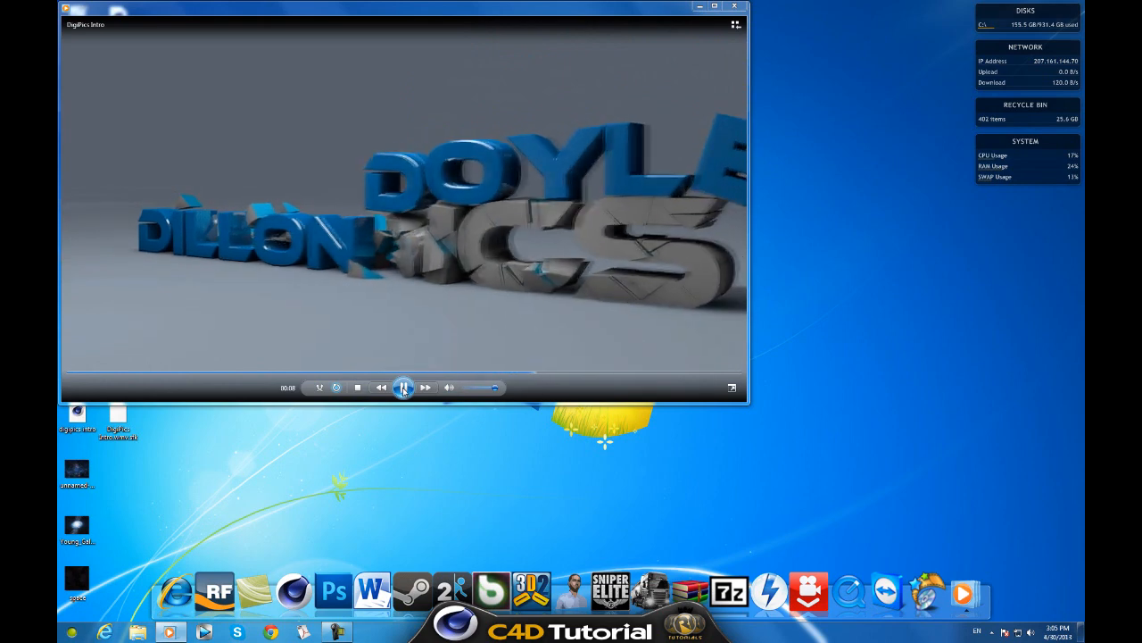
click(404, 388)
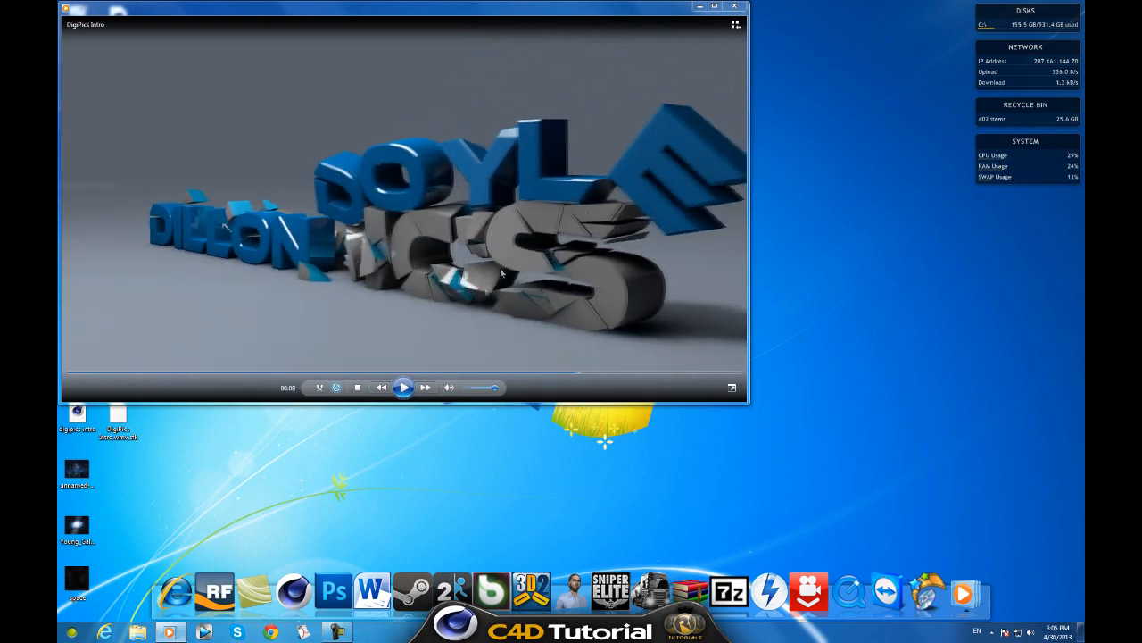
click(404, 387)
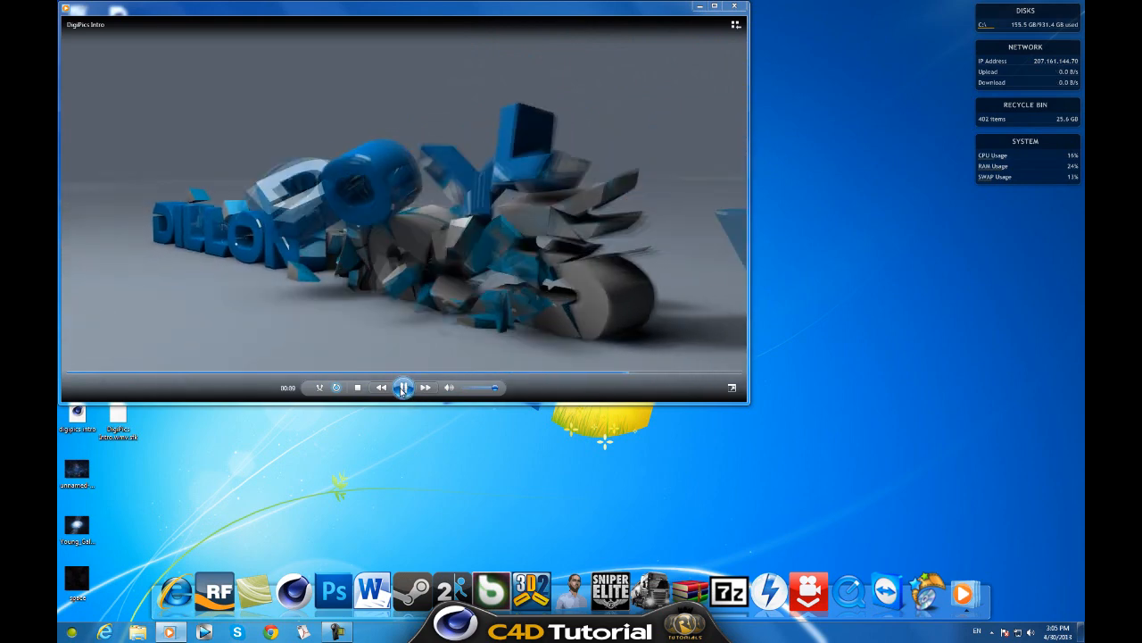
key(alt+F4)
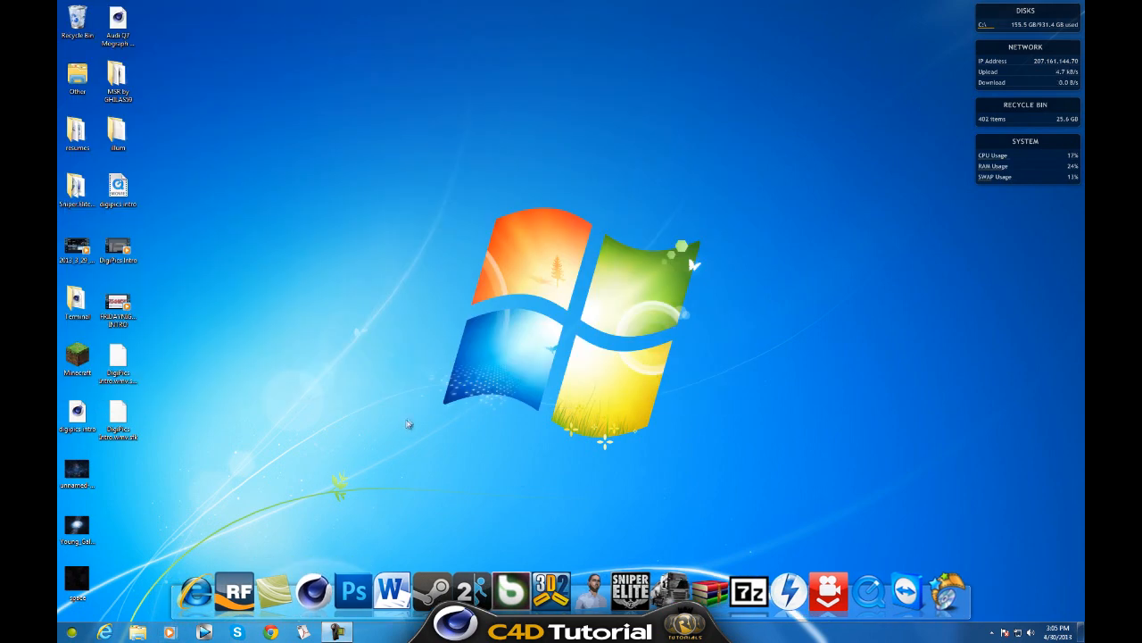
Open Google in the Chrome browser and search for nitro4d
click(274, 591)
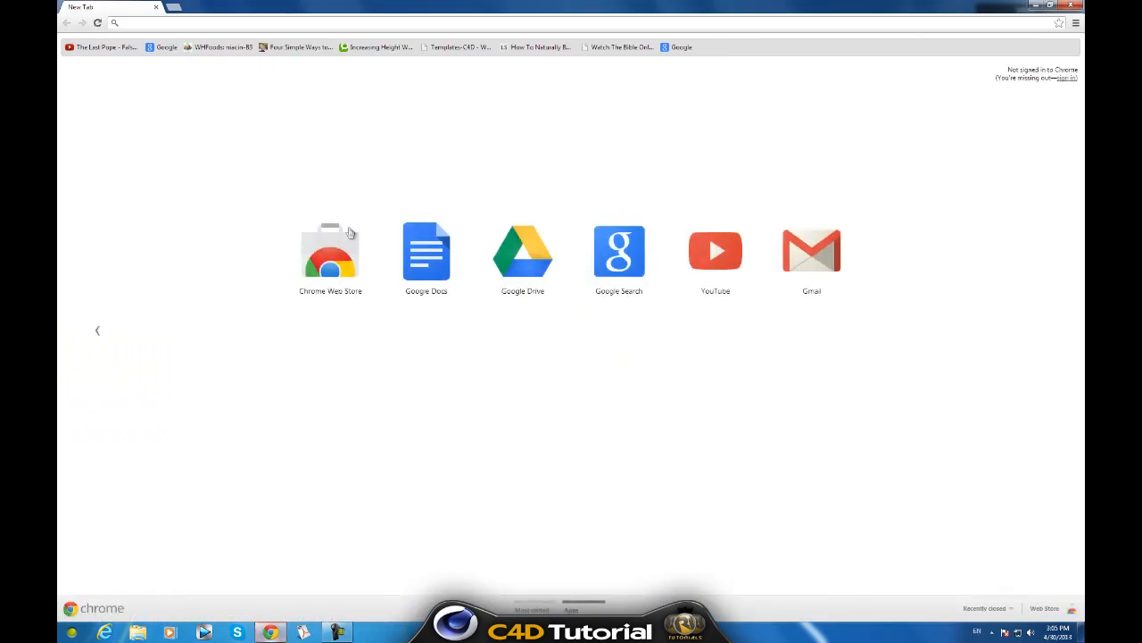
click(622, 257)
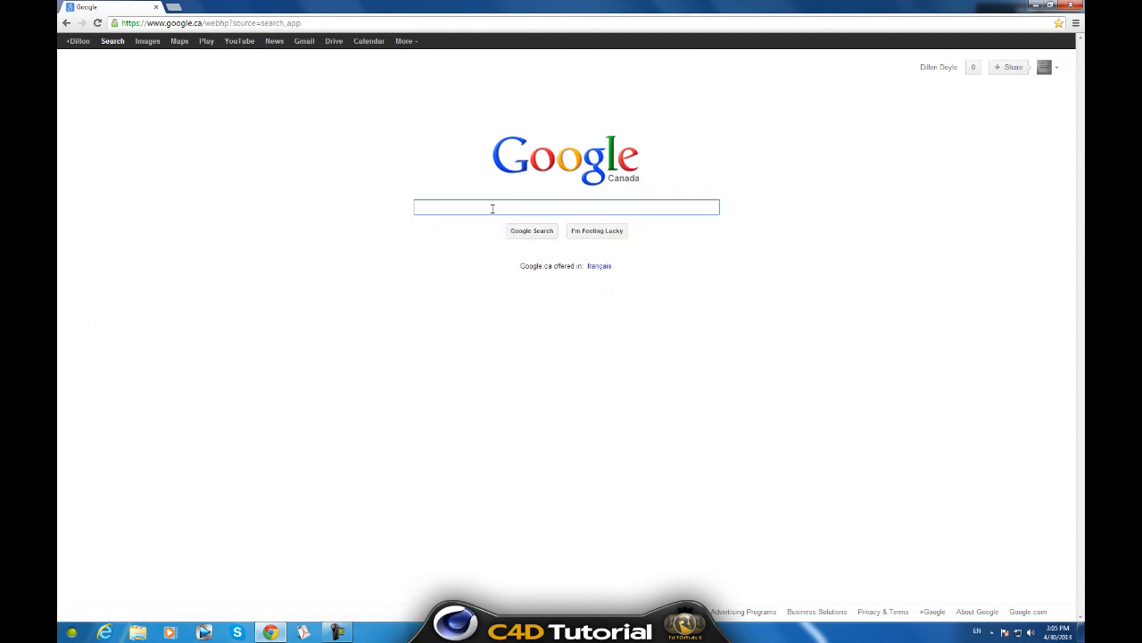
text(nitro)
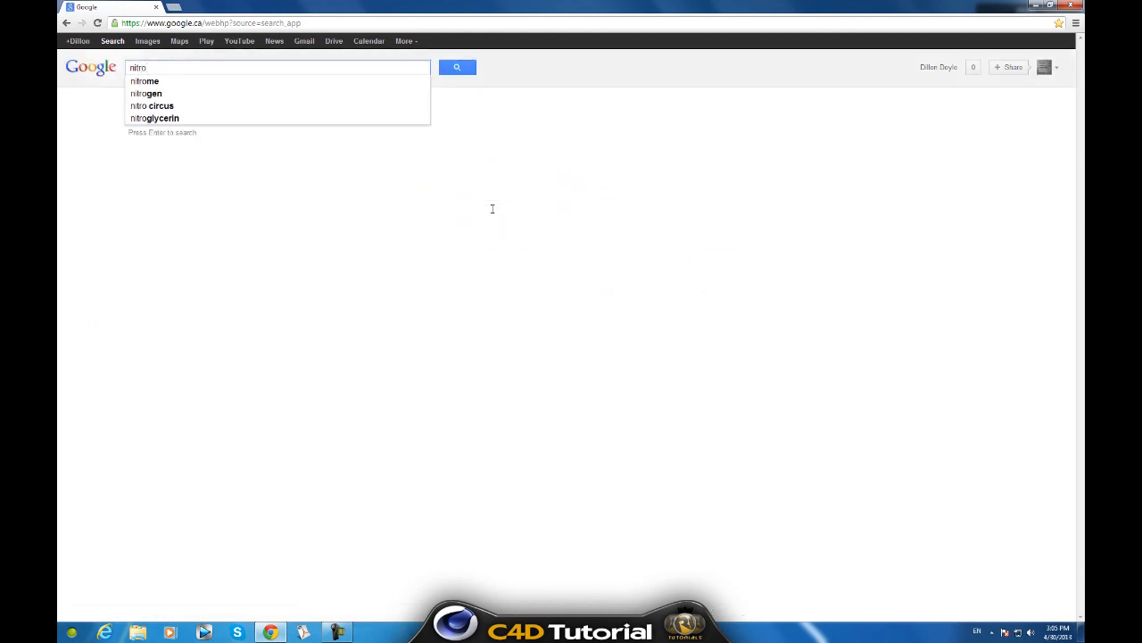
text(4d)
key(Return)
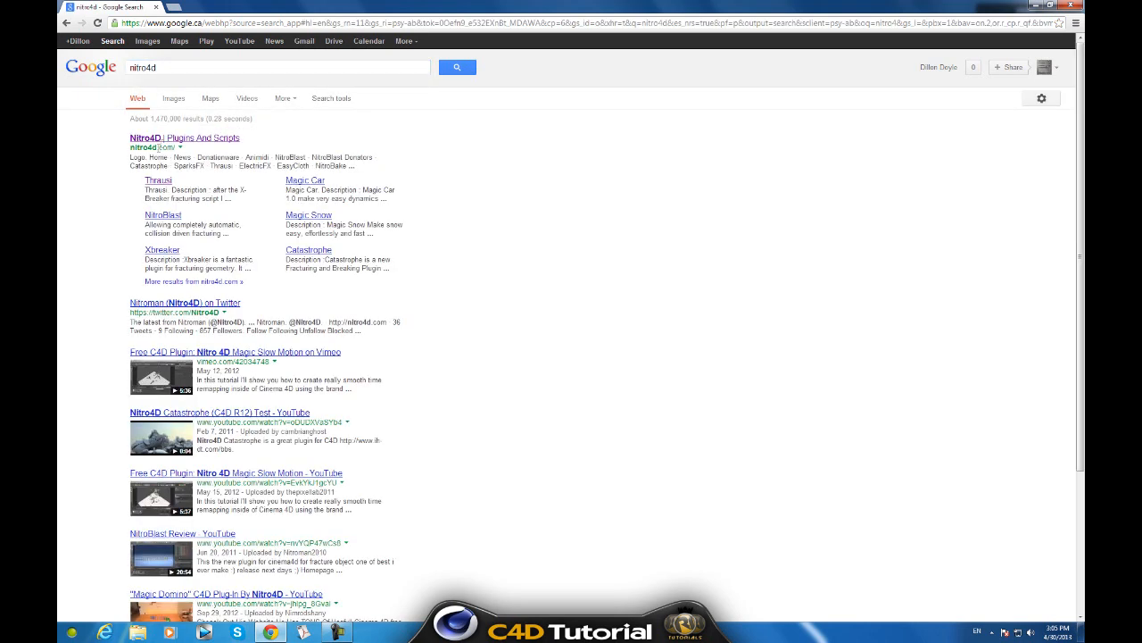
Open Nitro4D's Thrausi plugin page and download Thrausi 1.22 for R12 - R13 - R14
click(158, 182)
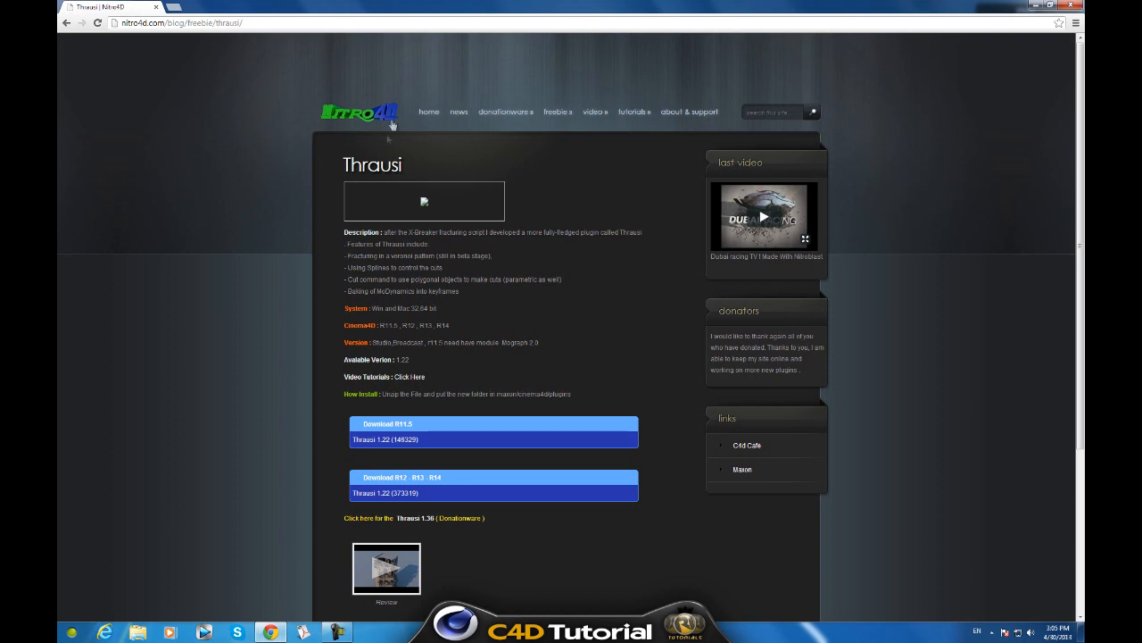
scroll(527, 297, down, 1)
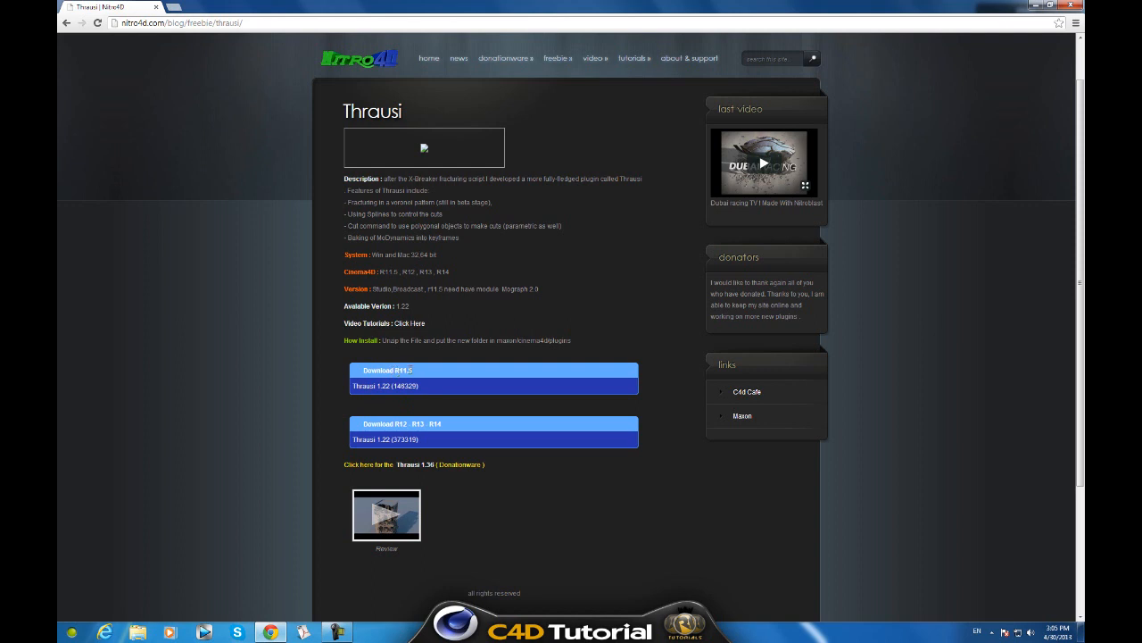
click(404, 440)
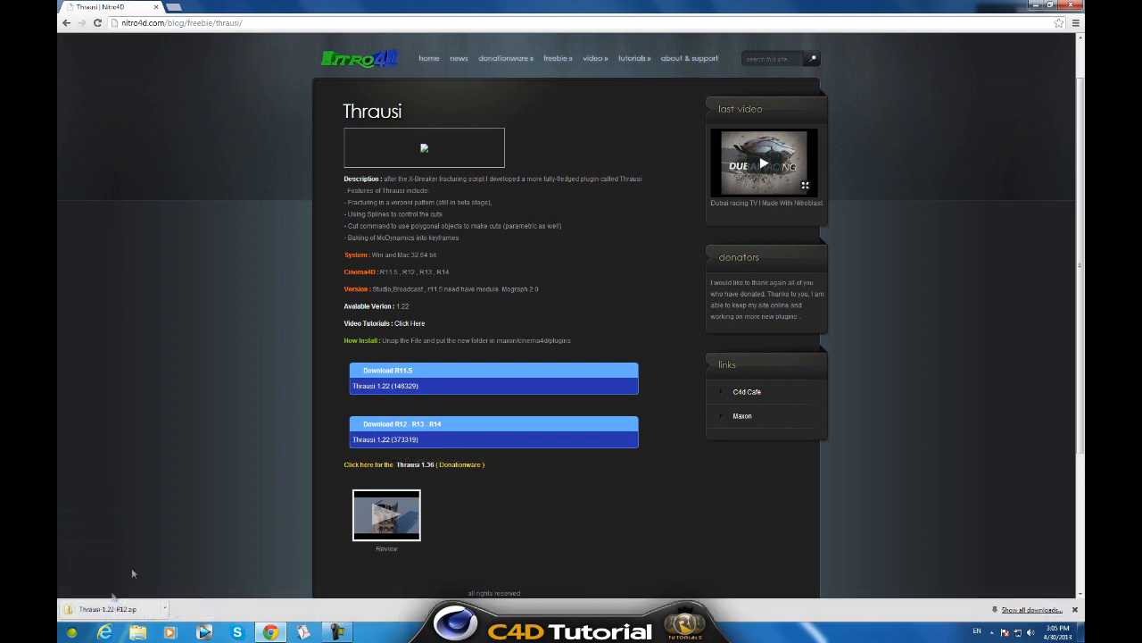
Open the downloaded Thrausi-1.22-R12.zip archive and look inside its Thrausi 1.22 R12 folder
click(116, 610)
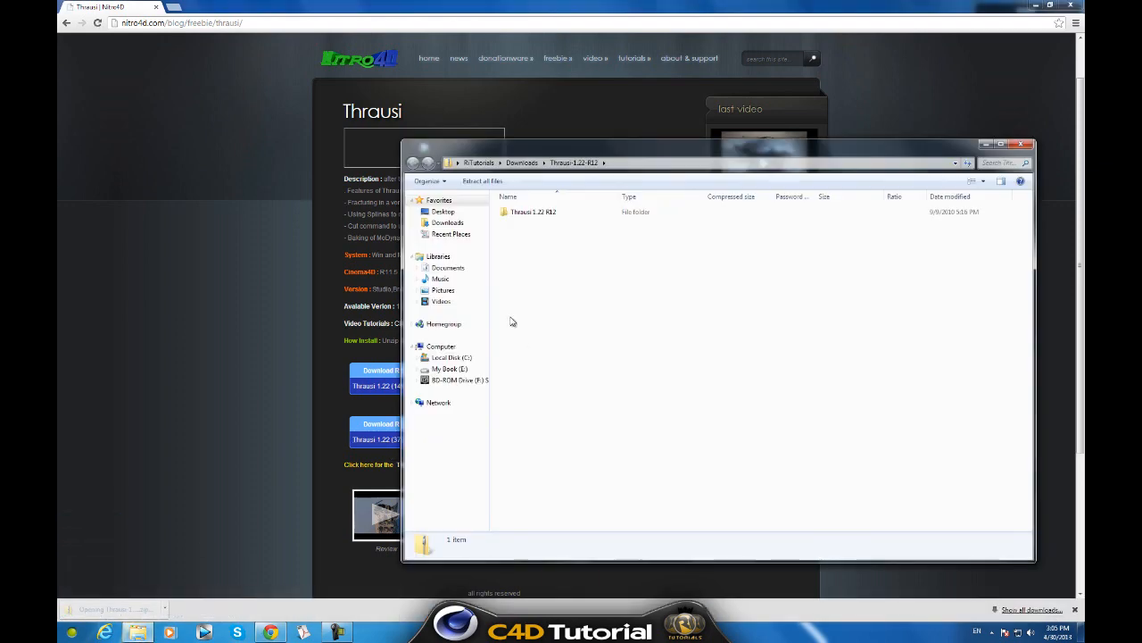
double_click(540, 211)
click(412, 162)
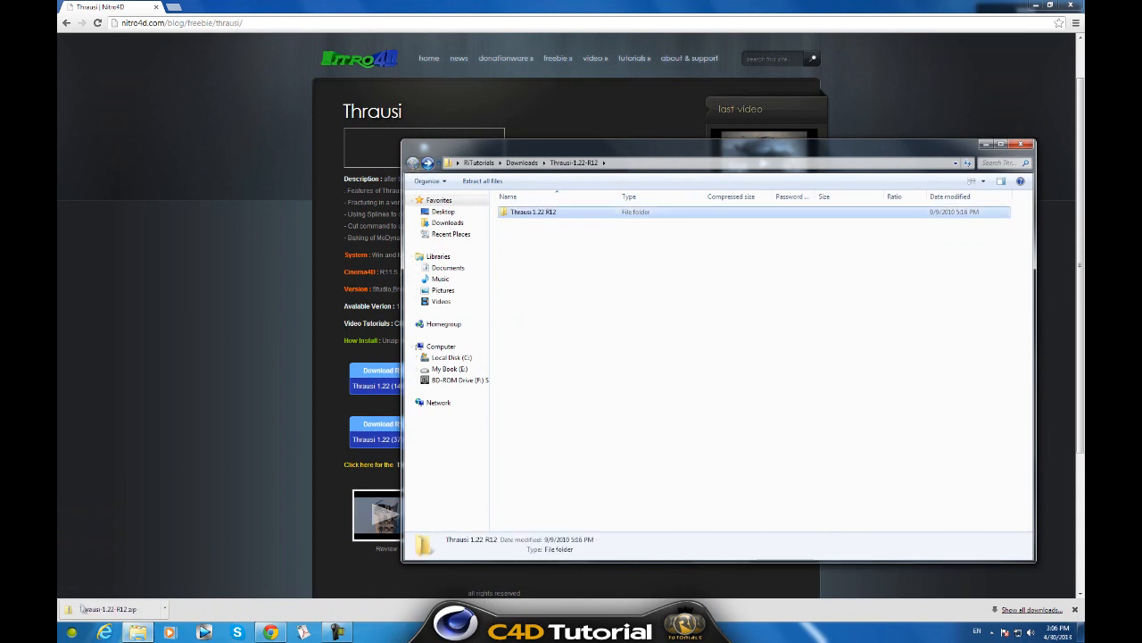
In a second Explorer window, open the plugins folder of CINEMA 4D R14 under Program Files\MAXON on Local Disk (C:)
click(71, 632)
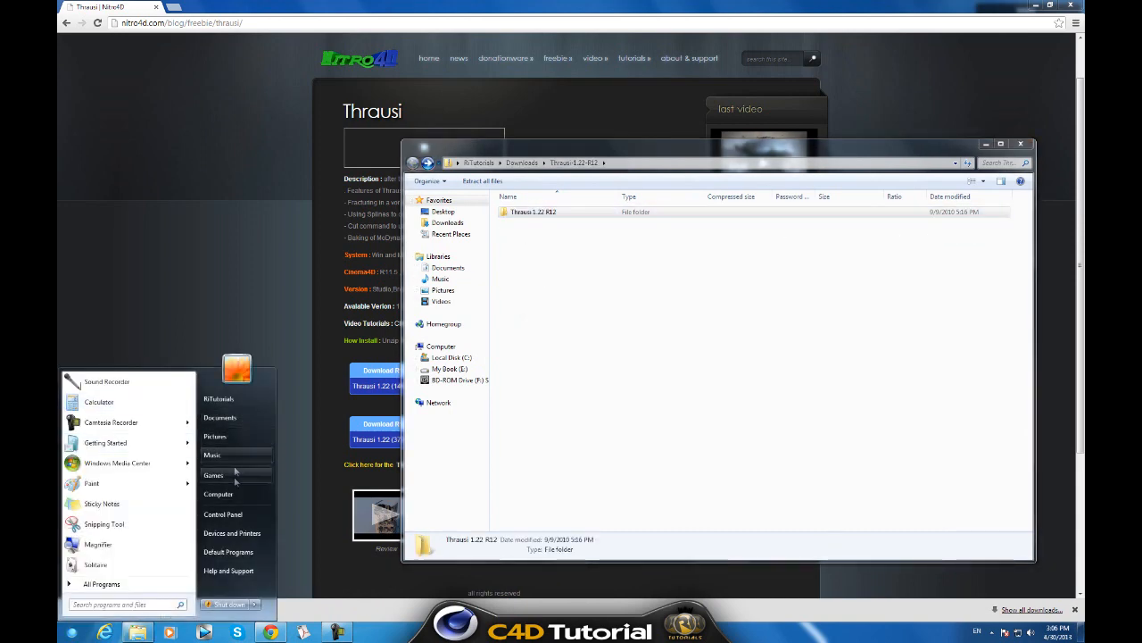
click(221, 494)
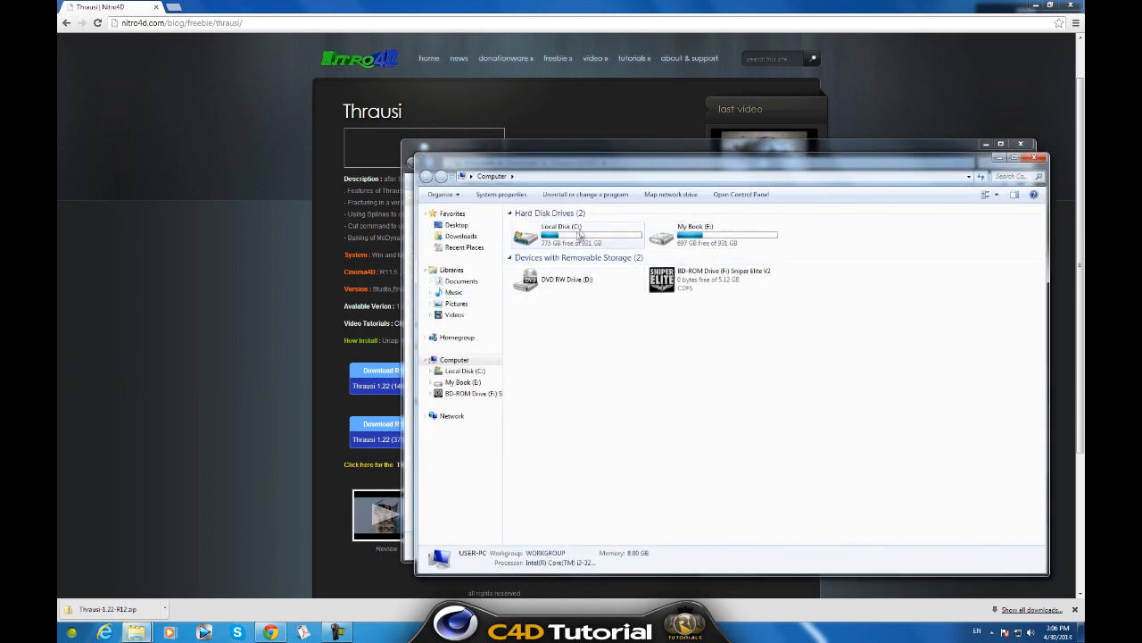
double_click(595, 235)
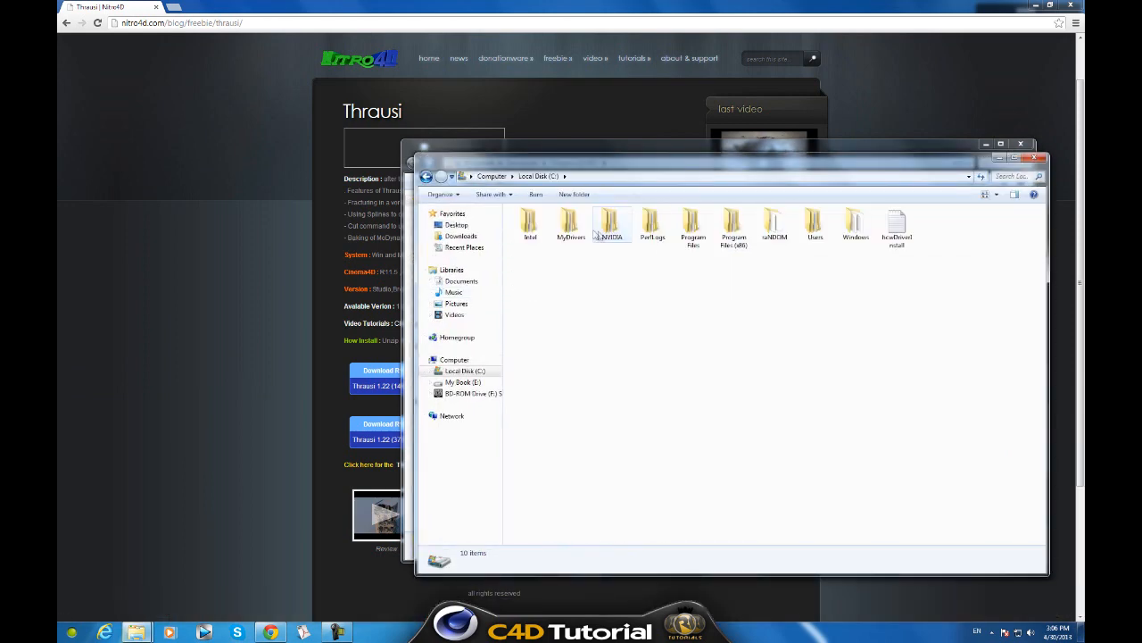
double_click(696, 227)
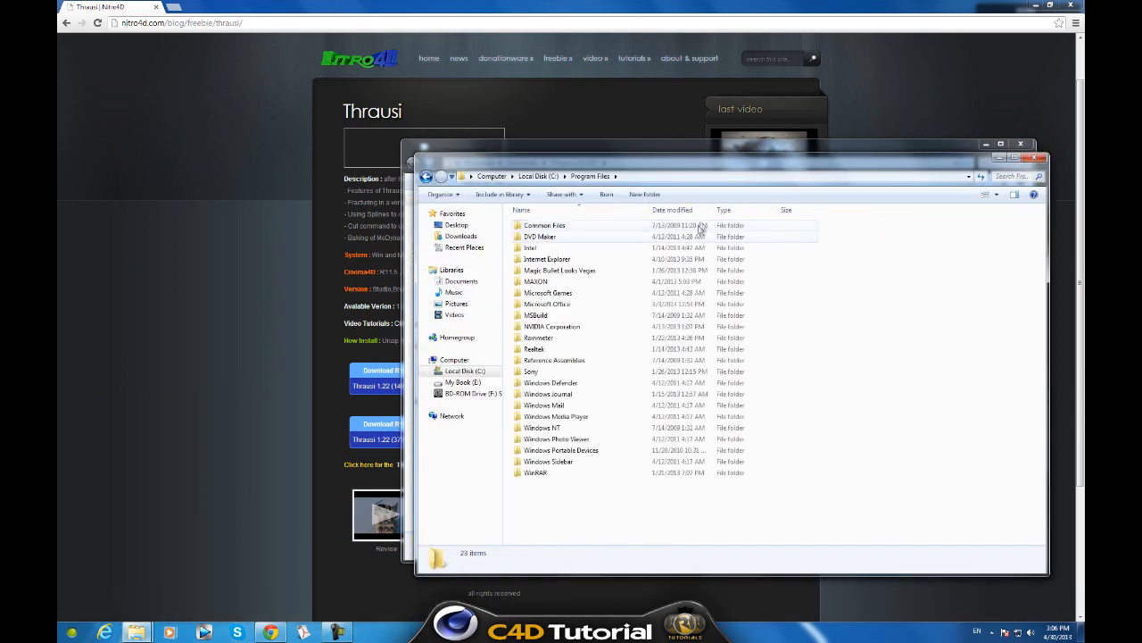
double_click(573, 281)
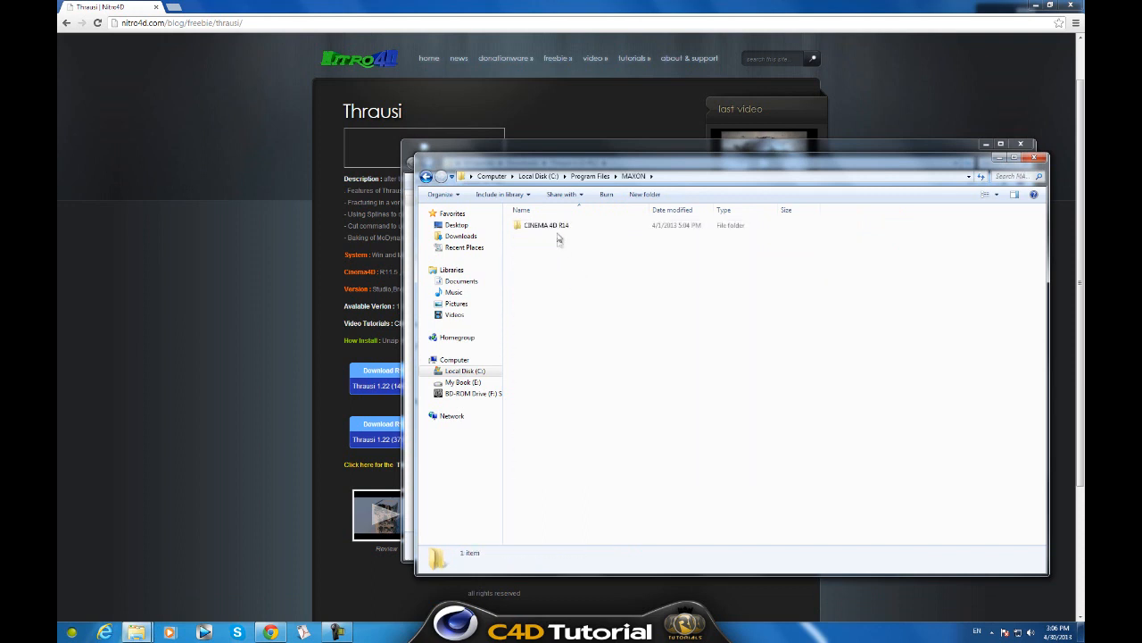
double_click(596, 225)
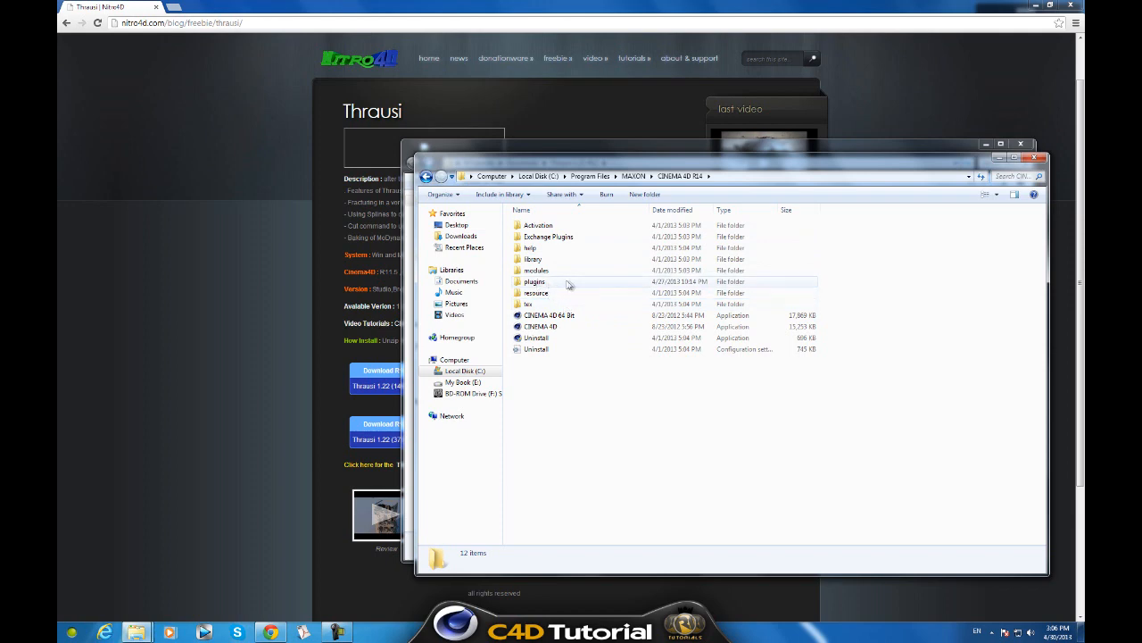
double_click(585, 282)
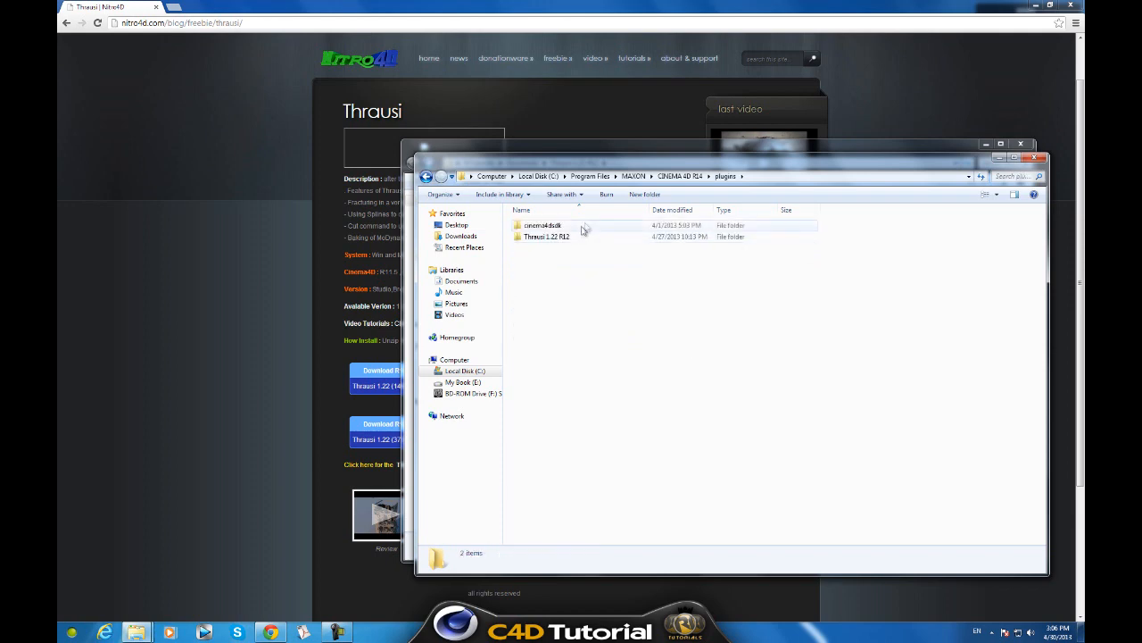
Uncover the Thrausi 1.22 R12 folder in the archive behind the plugins folder window, and close both windows and the browser
drag(591, 161, 540, 336)
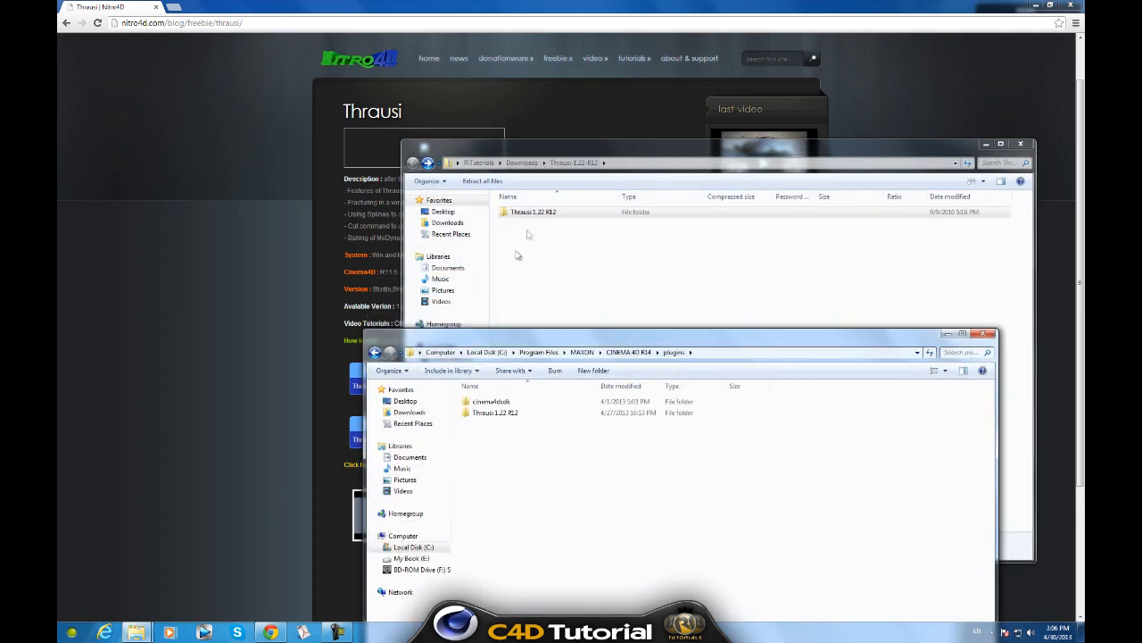
mouse_move(554, 214)
mouse_down()
mouse_move(579, 346)
mouse_move(522, 463)
mouse_move(673, 500)
mouse_move(652, 502)
mouse_move(705, 388)
mouse_move(564, 226)
mouse_up()
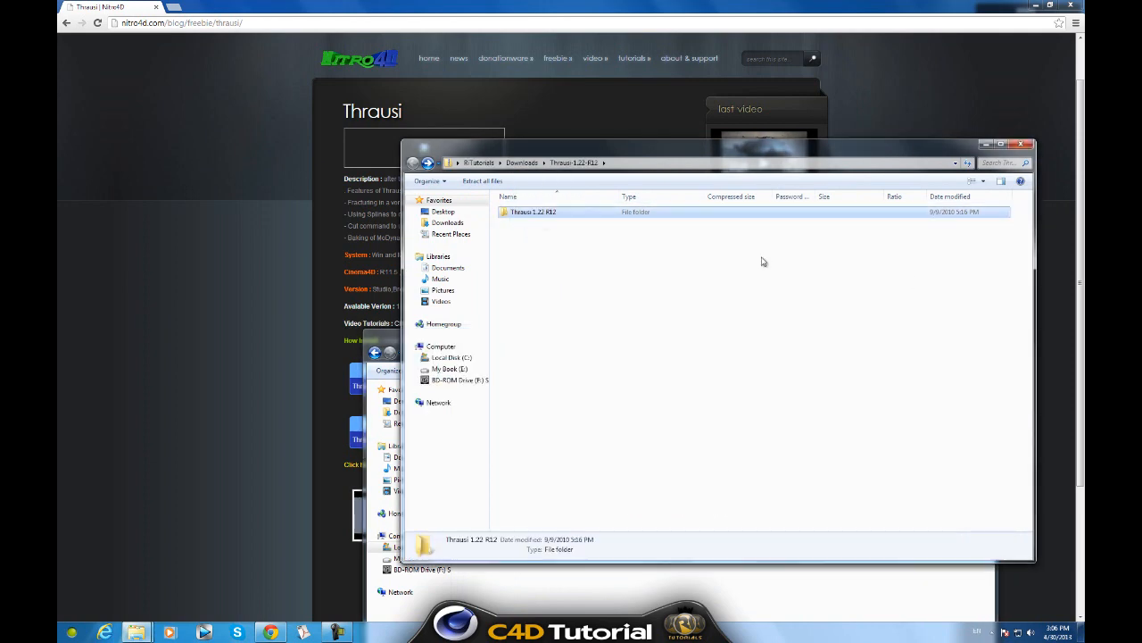
click(1017, 148)
click(986, 333)
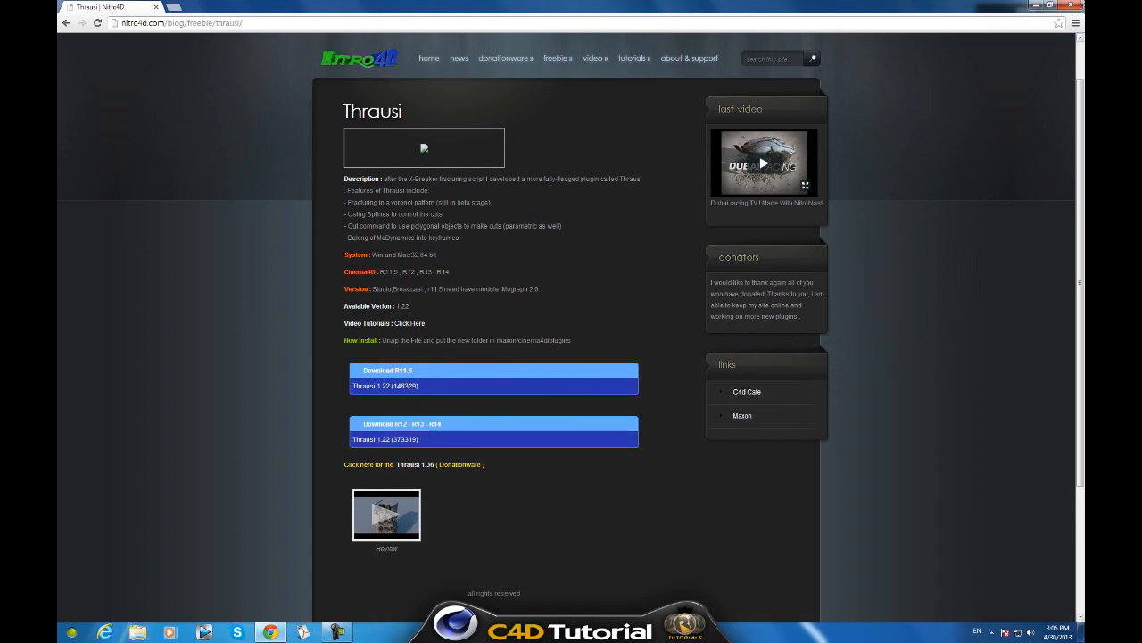
click(1077, 5)
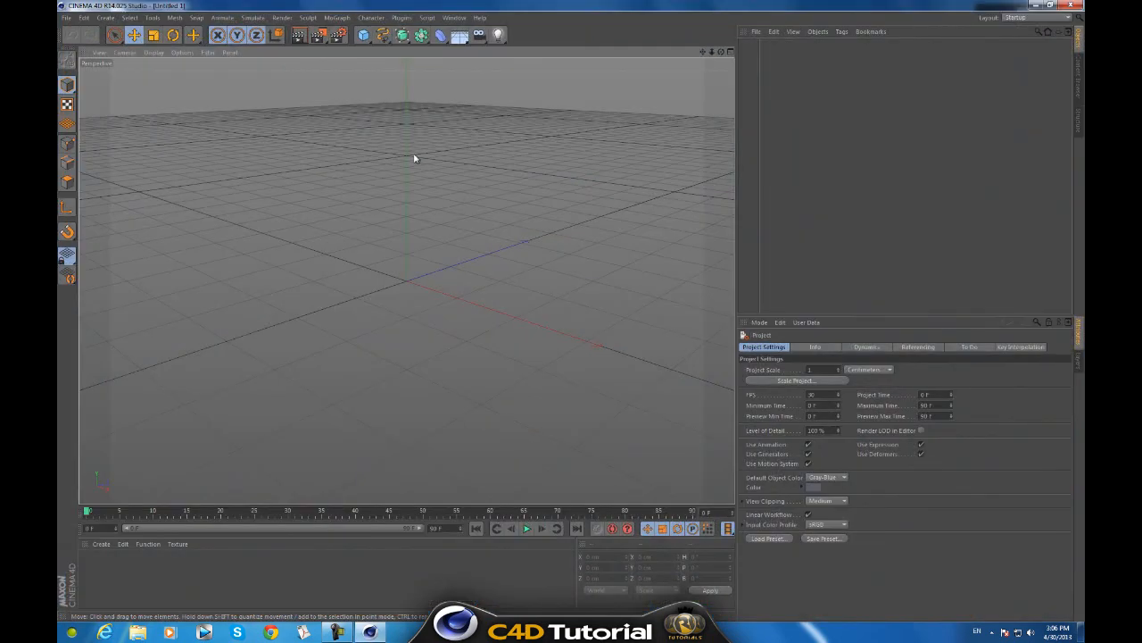
Switch to Cinema 4D and add a MoGraph MoText object to the empty scene
drag(722, 54, 572, 311)
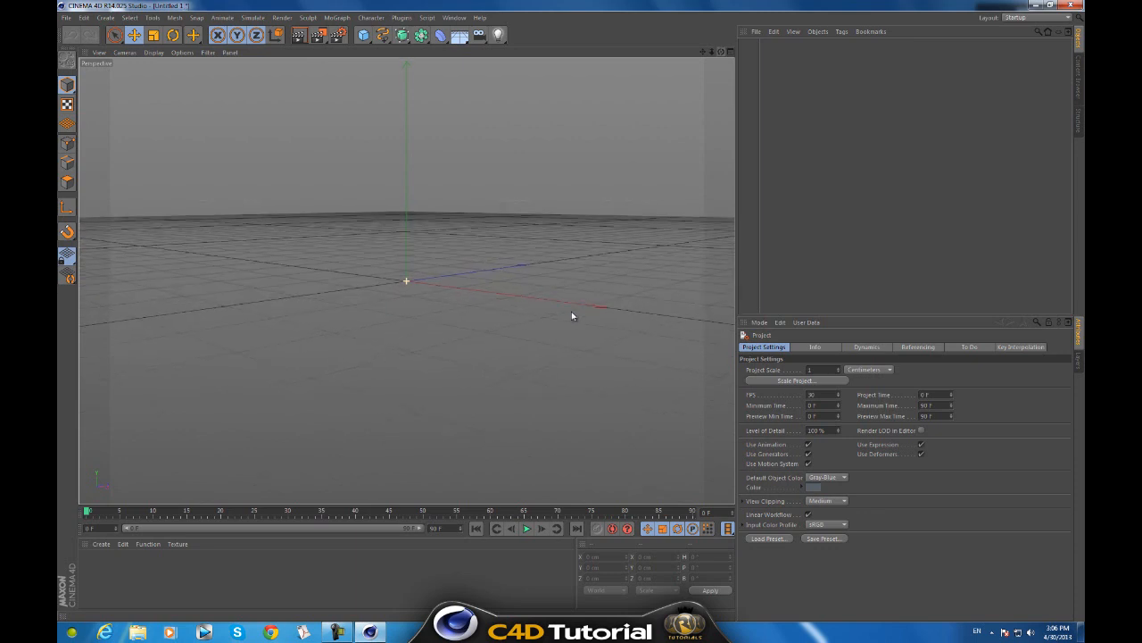
click(329, 17)
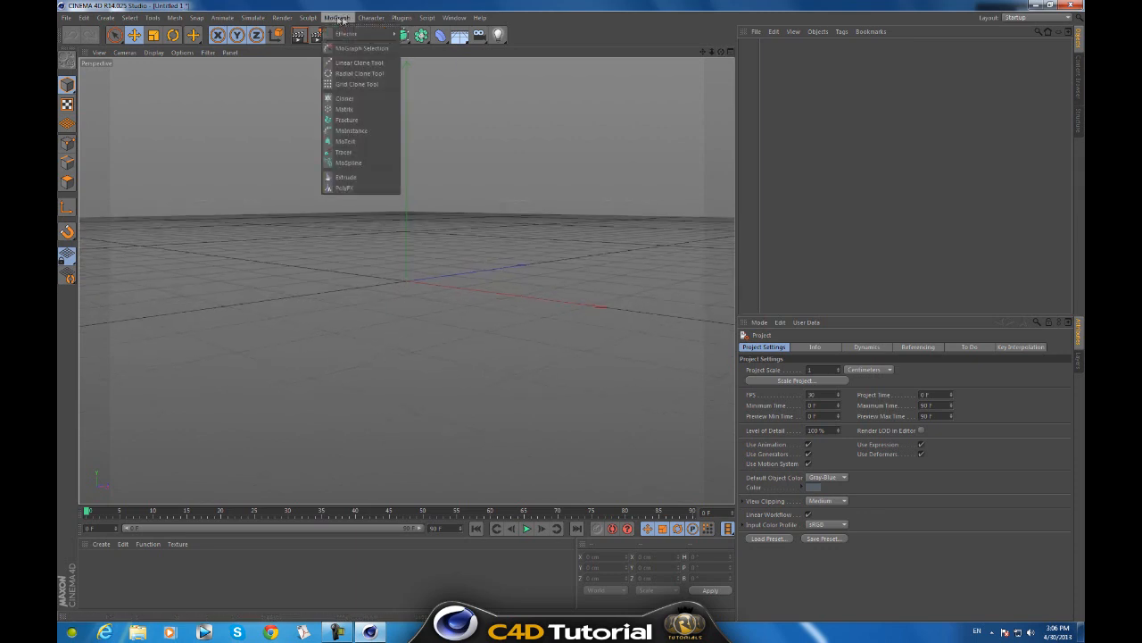
click(361, 145)
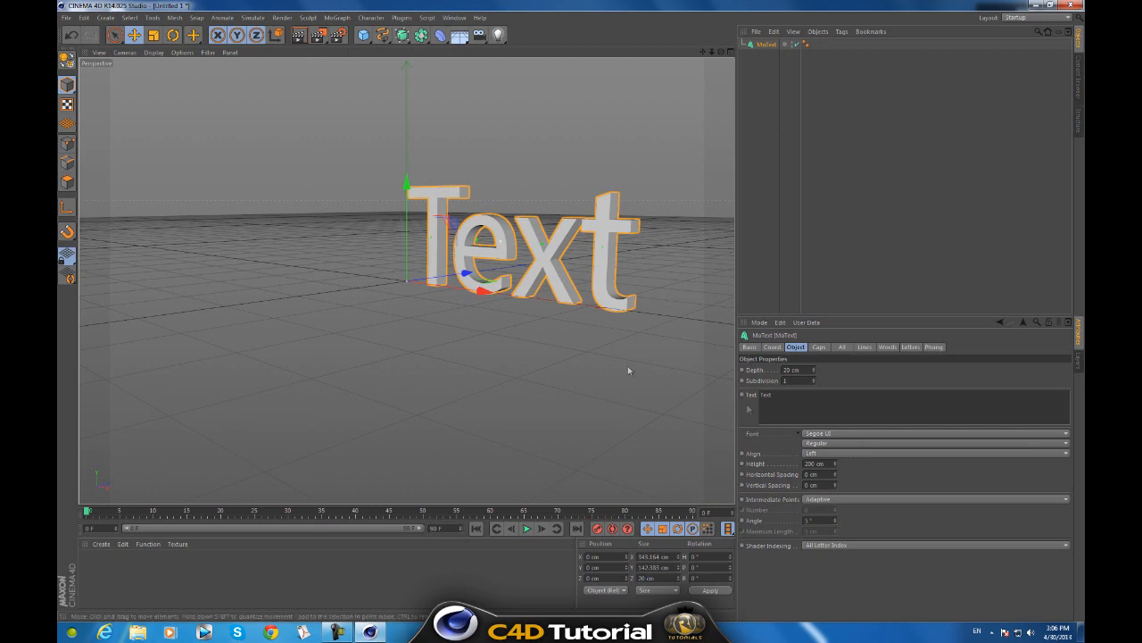
Change the MoText object's font to Optimus
double_click(791, 395)
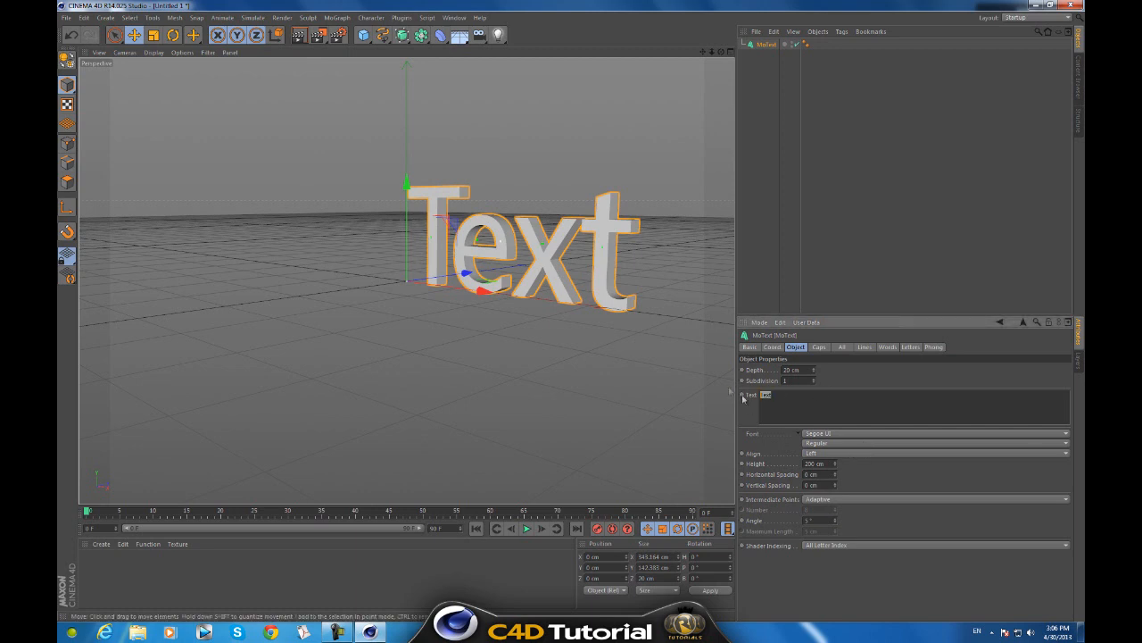
click(822, 433)
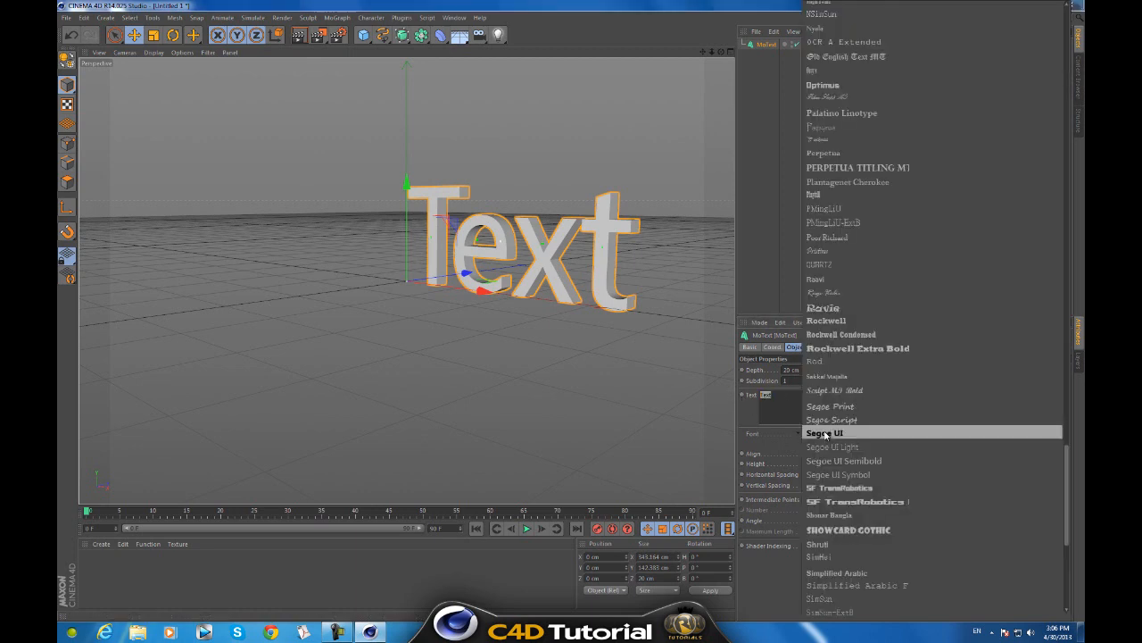
scroll(857, 263, up, 3)
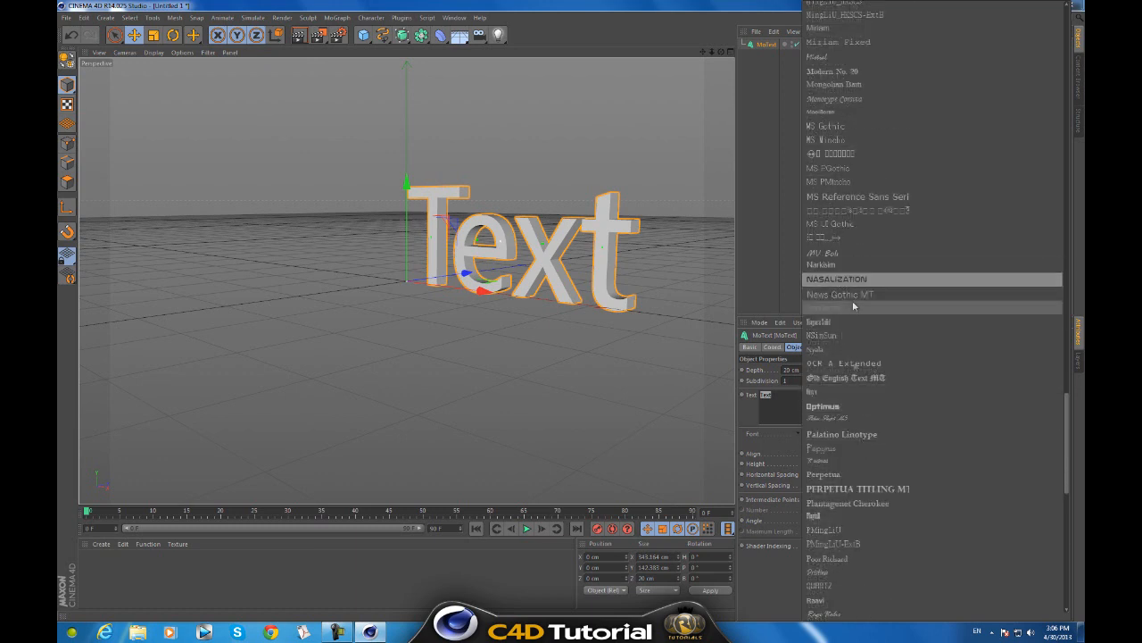
click(851, 408)
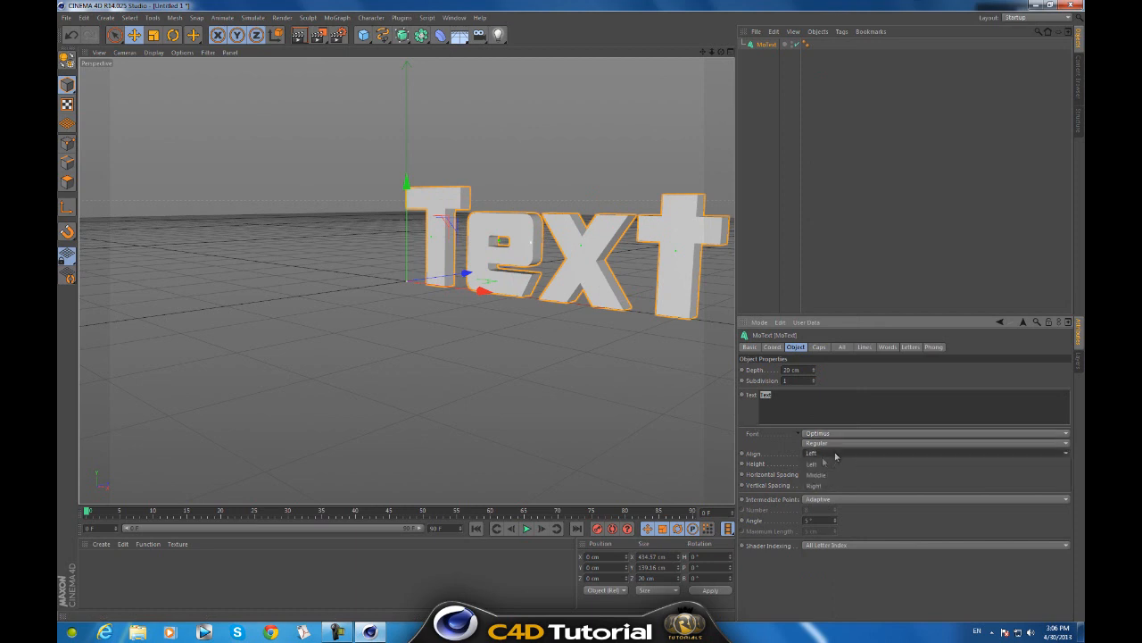
Set the MoText object's alignment to Middle and its depth to 40 cm
click(832, 453)
click(828, 475)
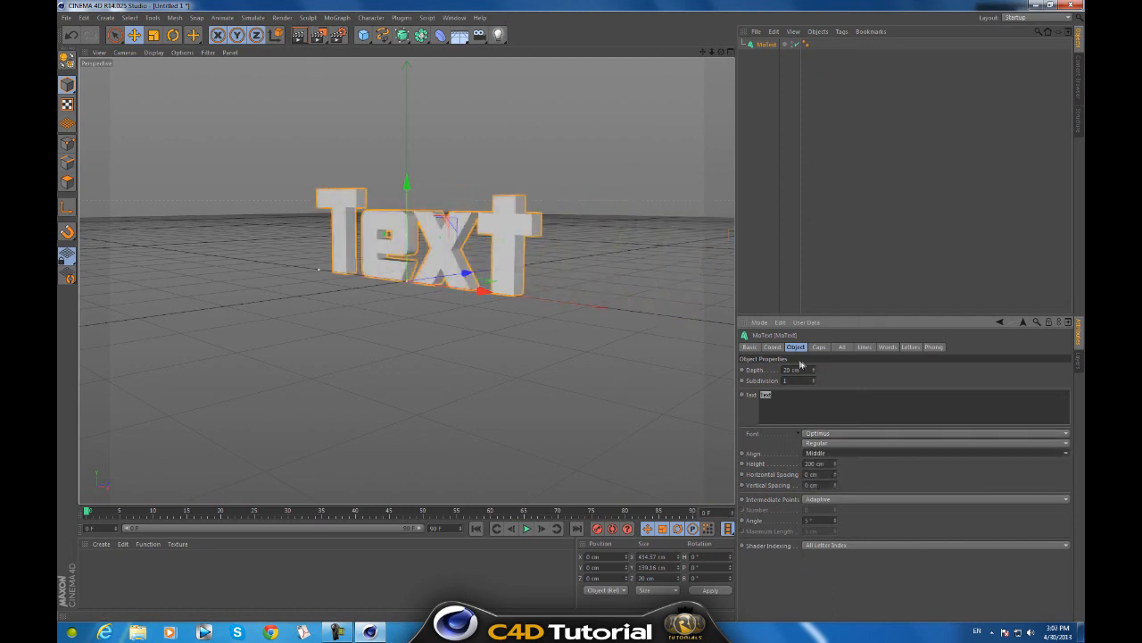
drag(817, 371, 812, 370)
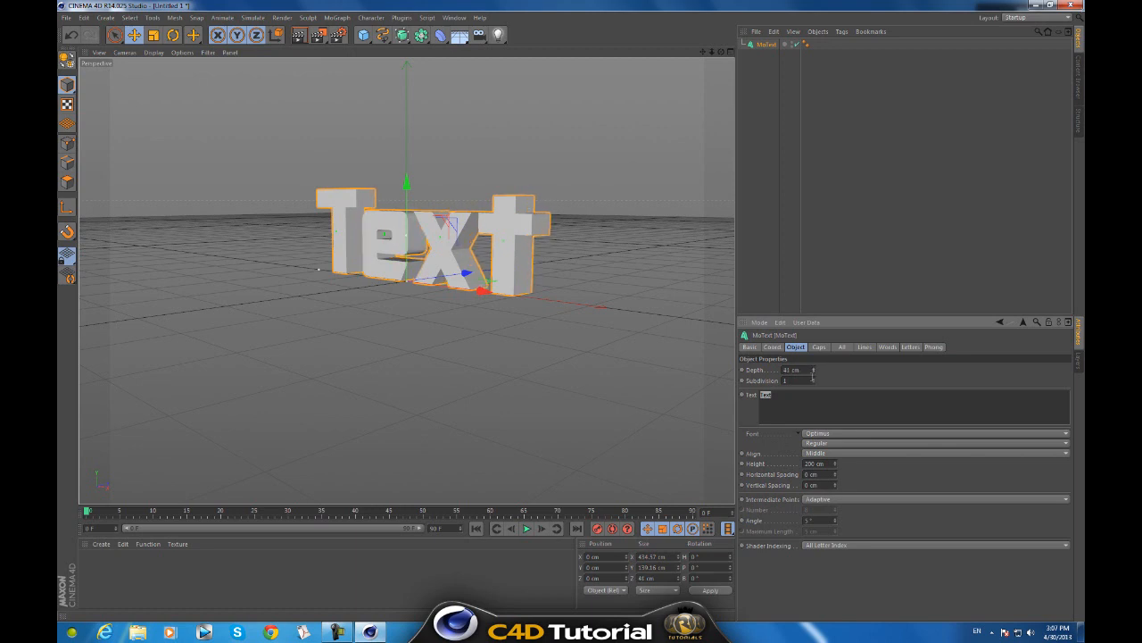
click(819, 347)
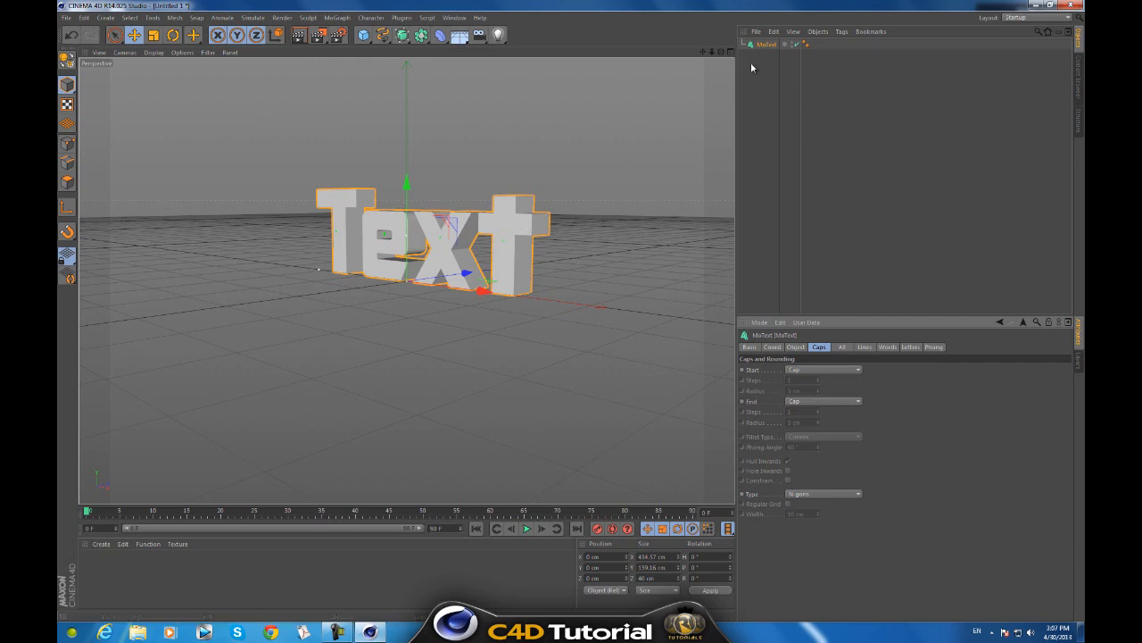
Create a new material and set its colour to bright blue, RGB 0, 221, 255
drag(721, 52, 571, 316)
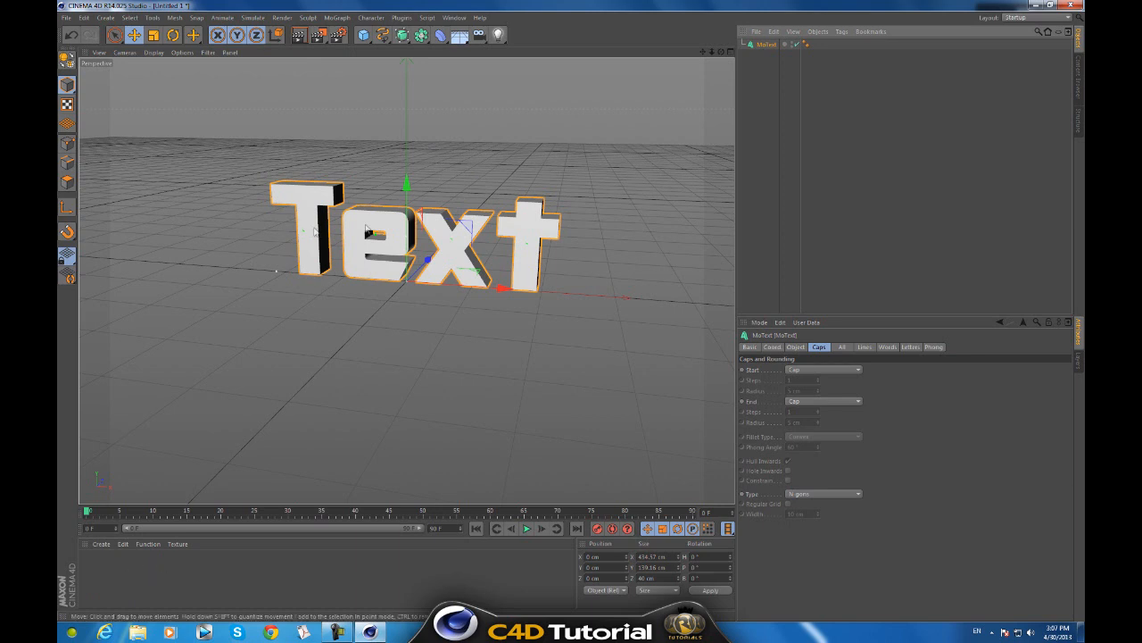
double_click(103, 567)
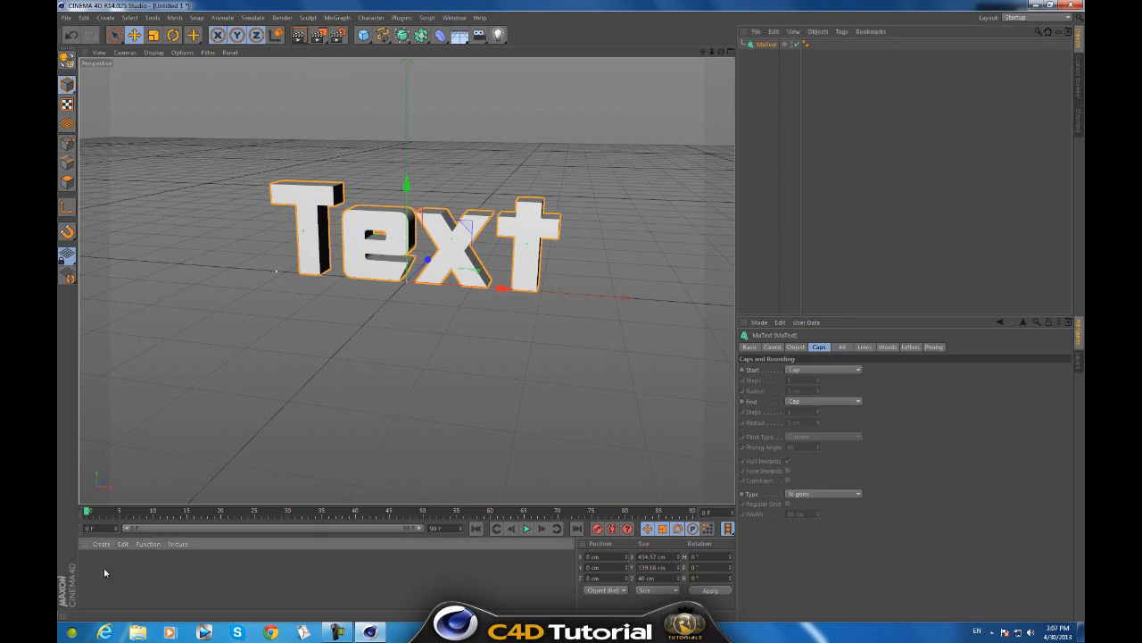
double_click(90, 562)
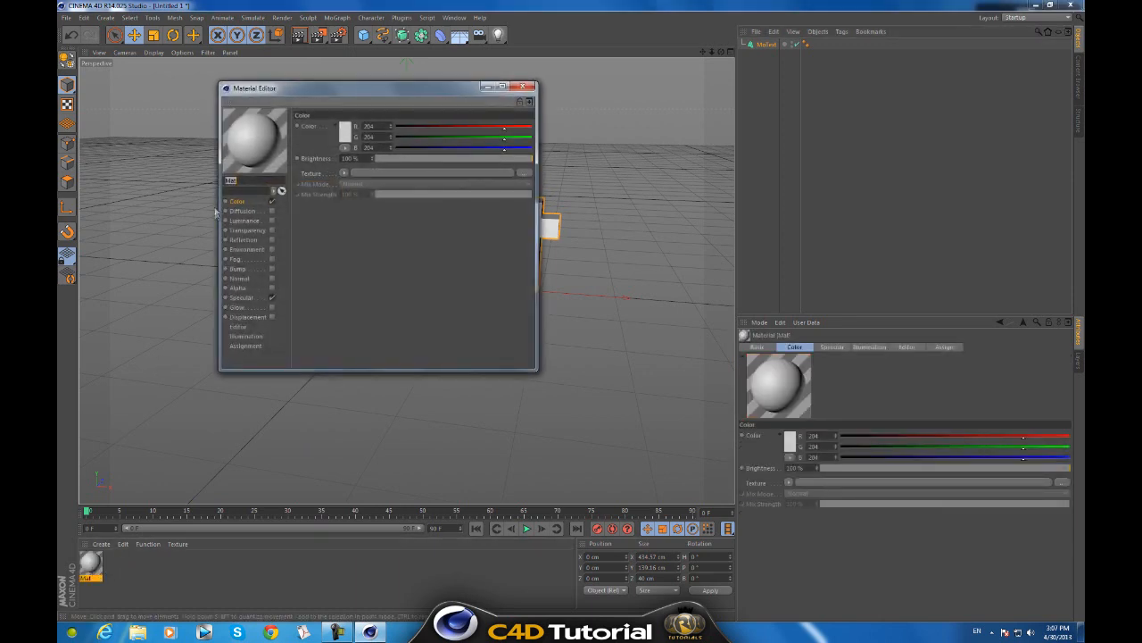
click(243, 205)
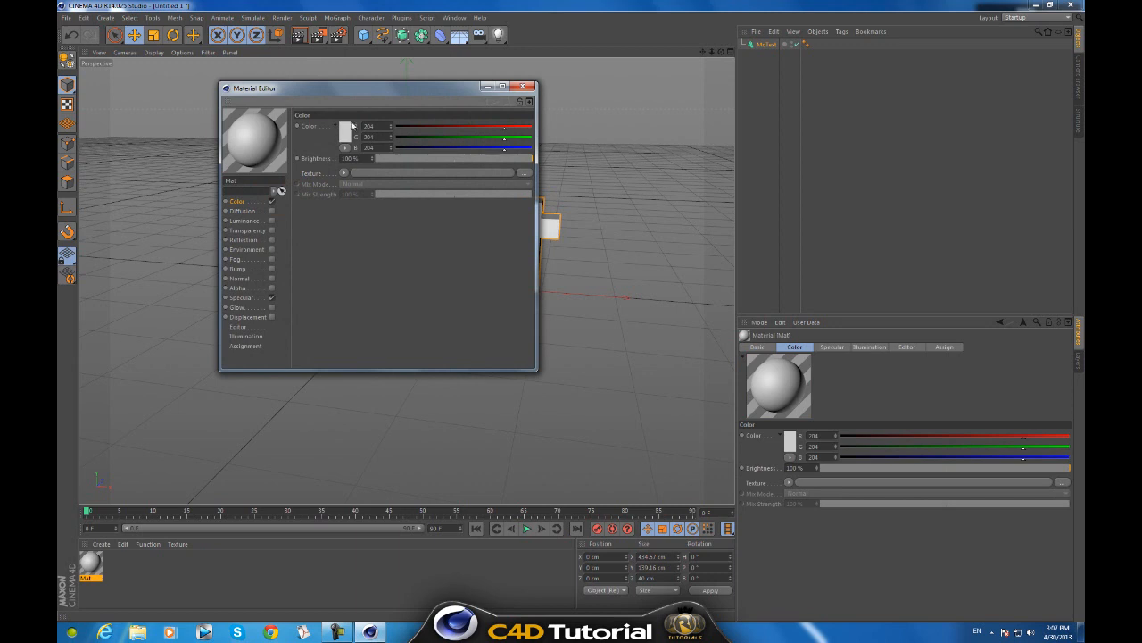
click(348, 130)
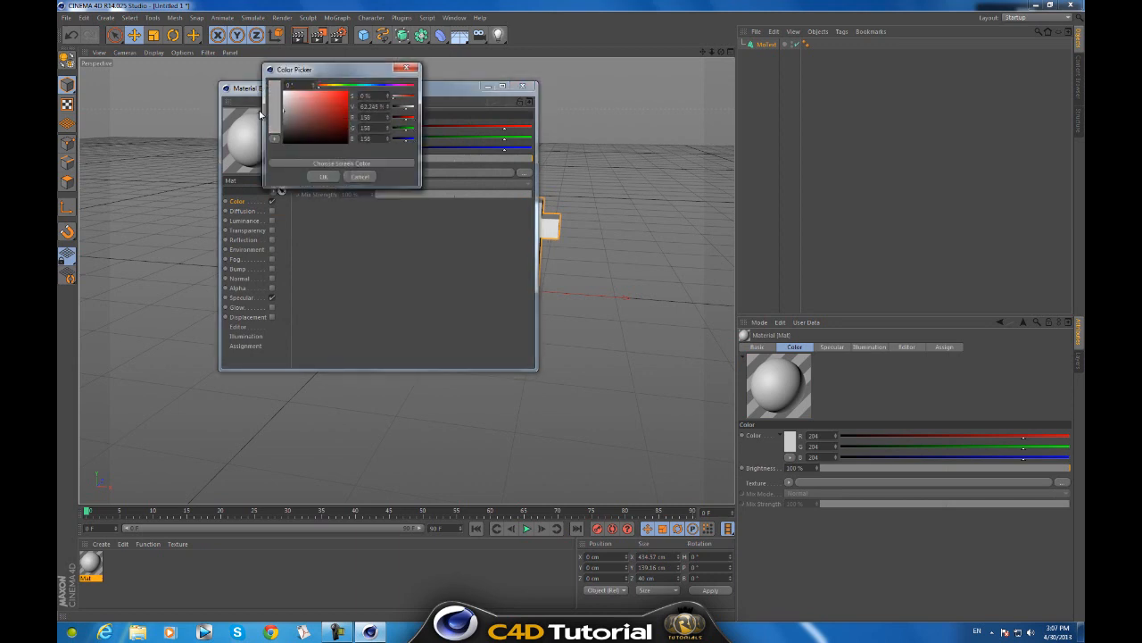
click(347, 90)
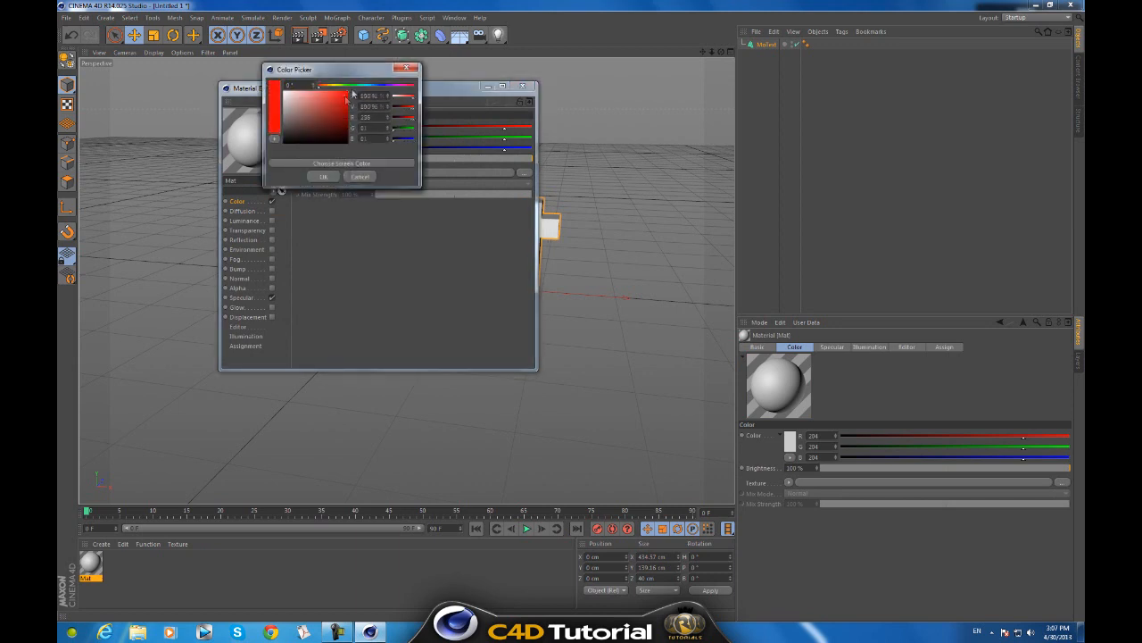
mouse_move(362, 86)
mouse_down()
mouse_move(373, 86)
mouse_move(365, 89)
mouse_up()
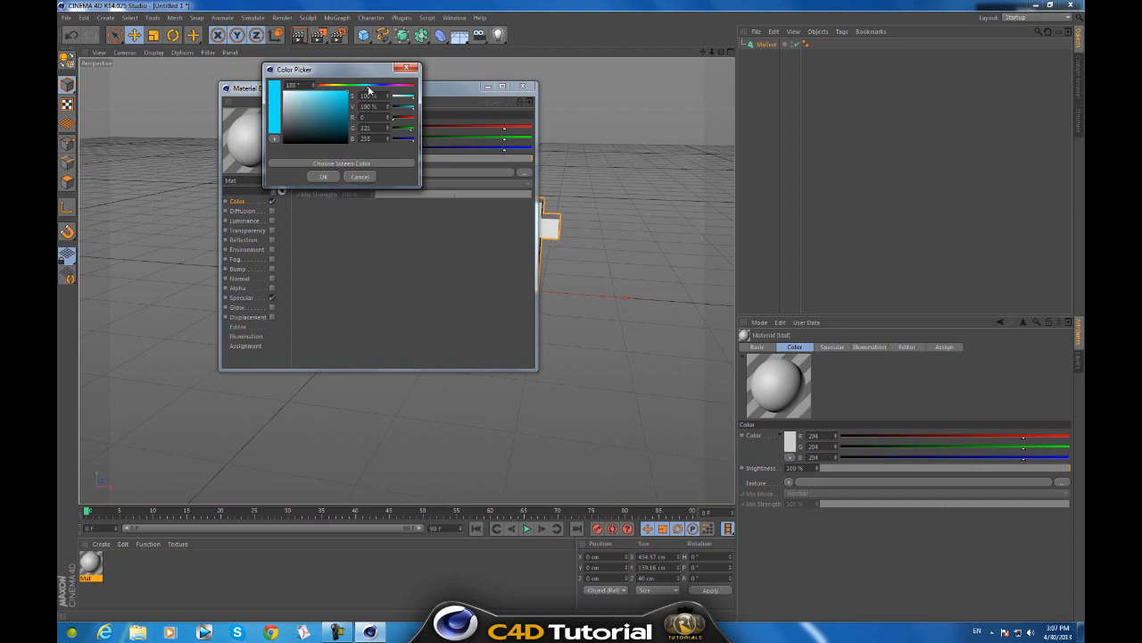
click(323, 177)
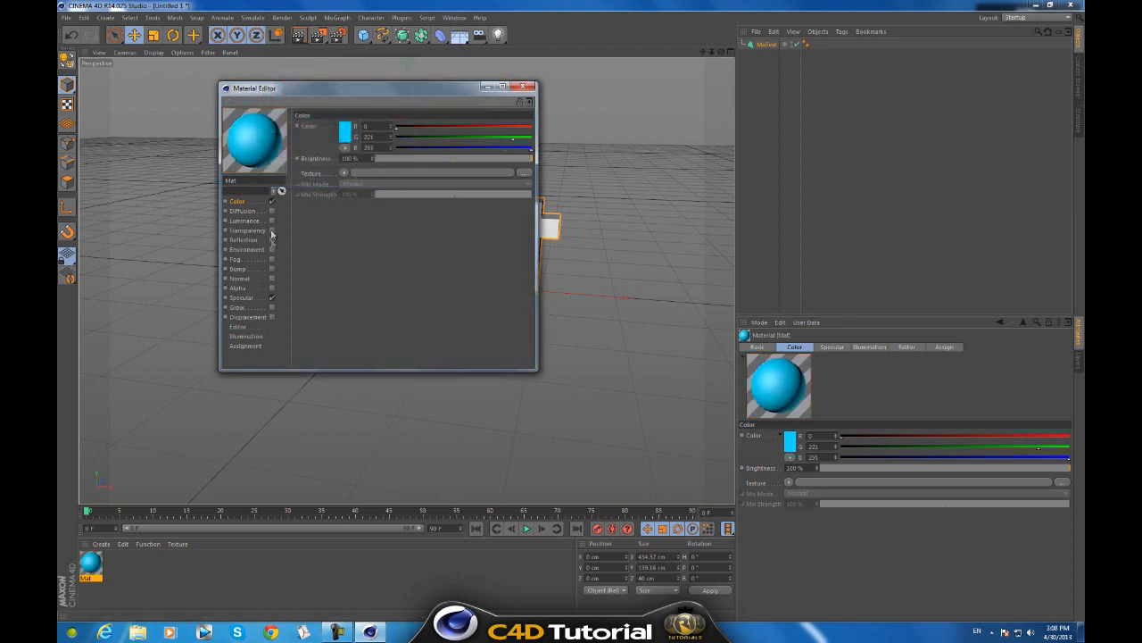
Enable reflection on the blue material with a Fresnel texture, 50% mix strength and 0% brightness
click(272, 240)
click(344, 192)
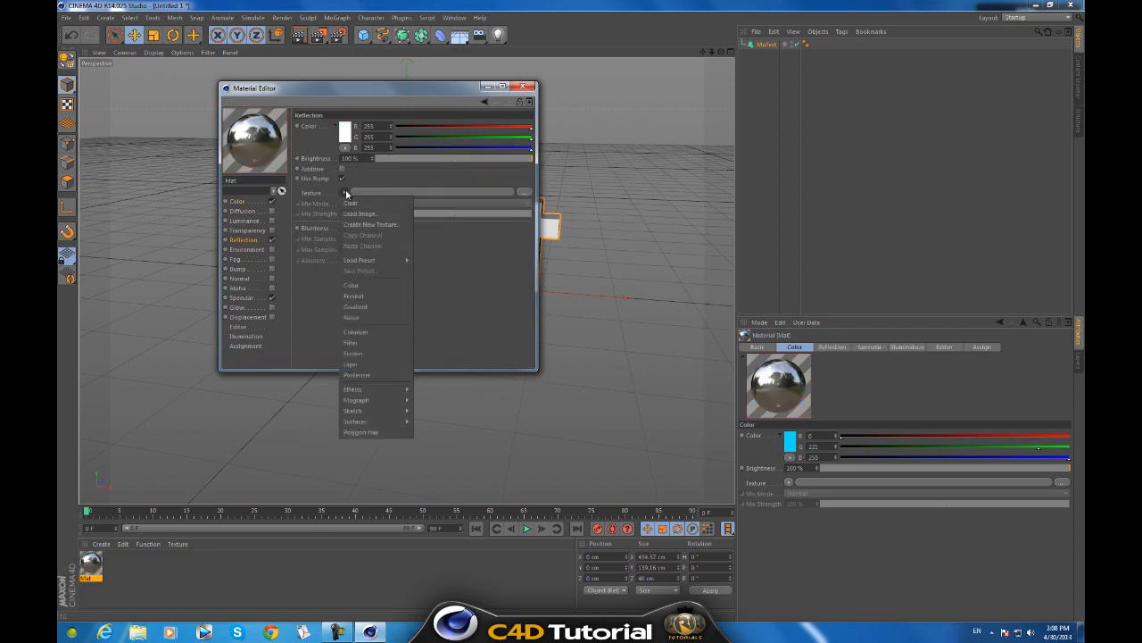
click(374, 297)
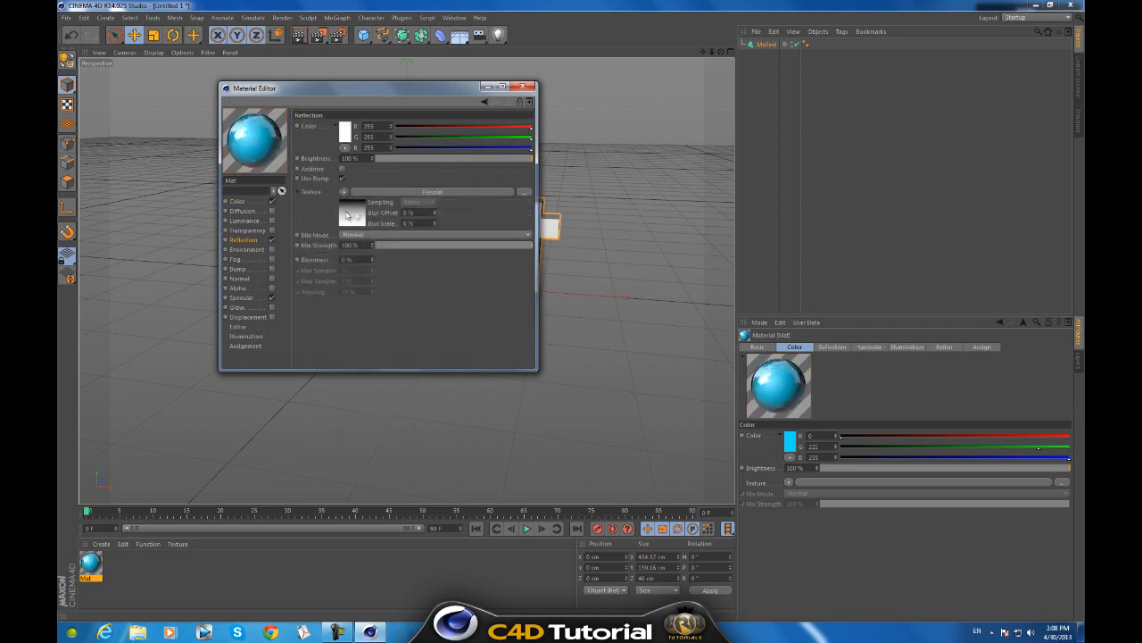
drag(373, 246, 373, 249)
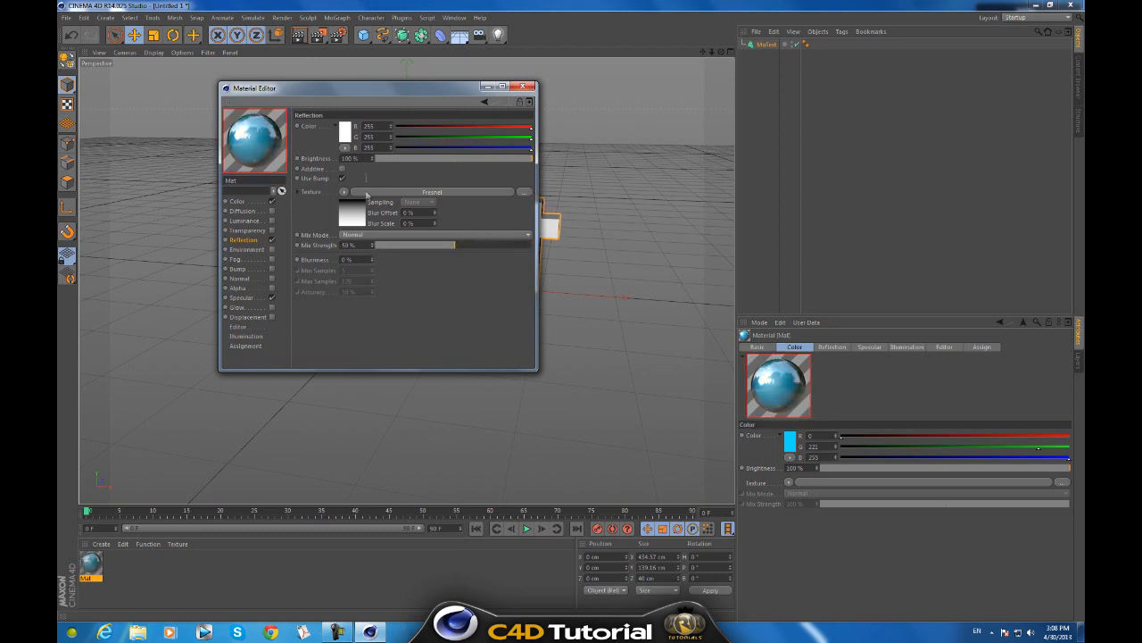
click(374, 159)
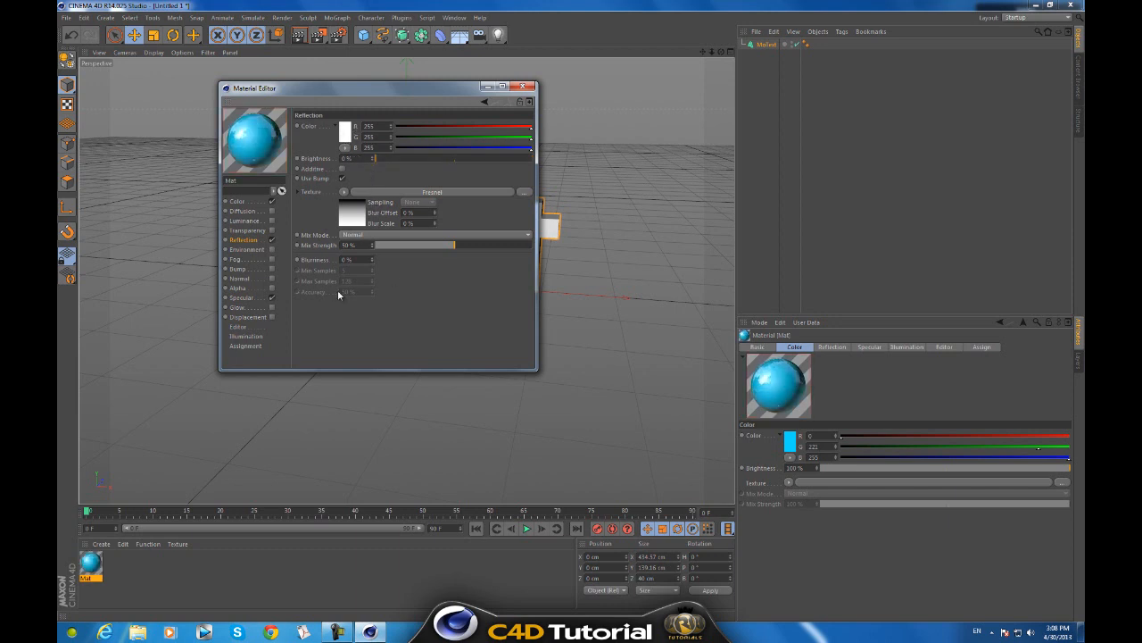
click(255, 269)
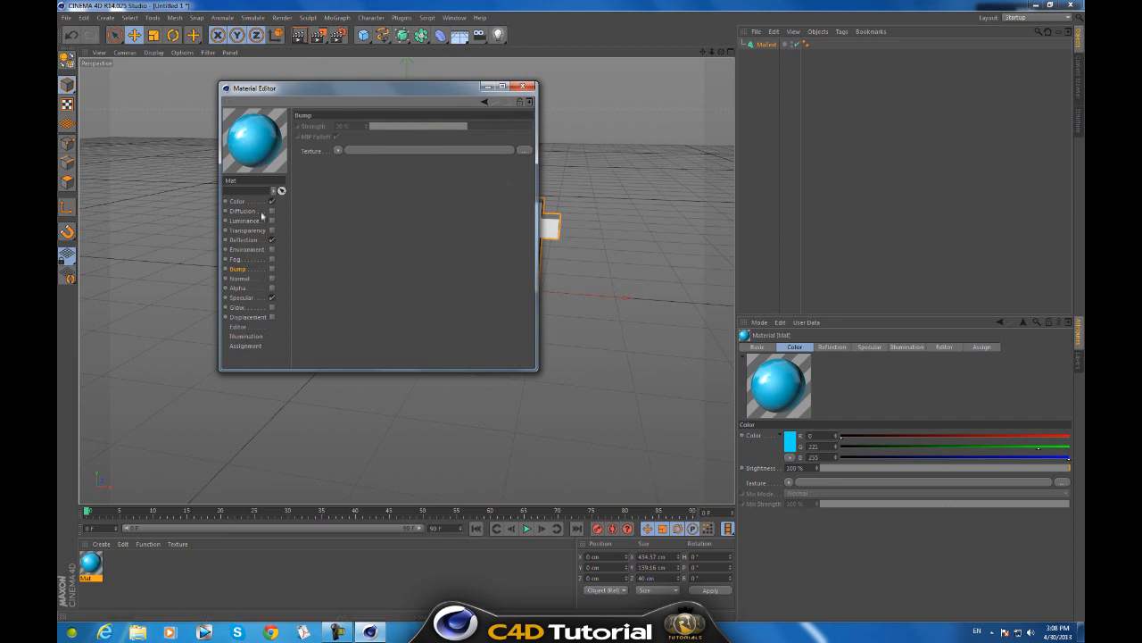
Close the material editor and apply the blue material to the 3D text
click(527, 87)
drag(88, 568, 352, 243)
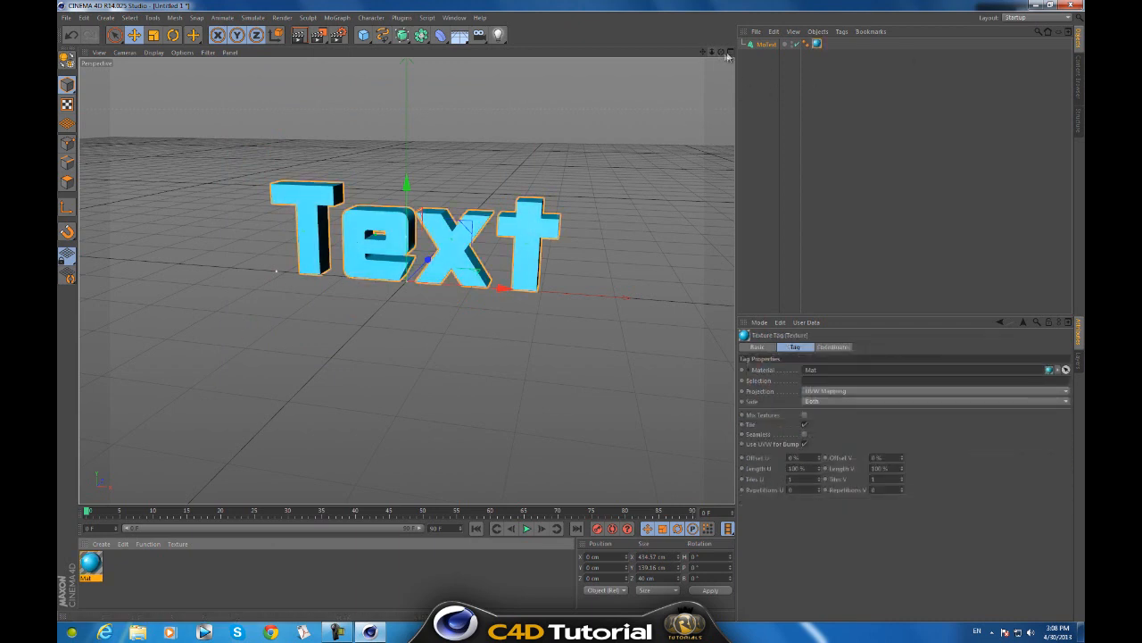
drag(721, 51, 573, 316)
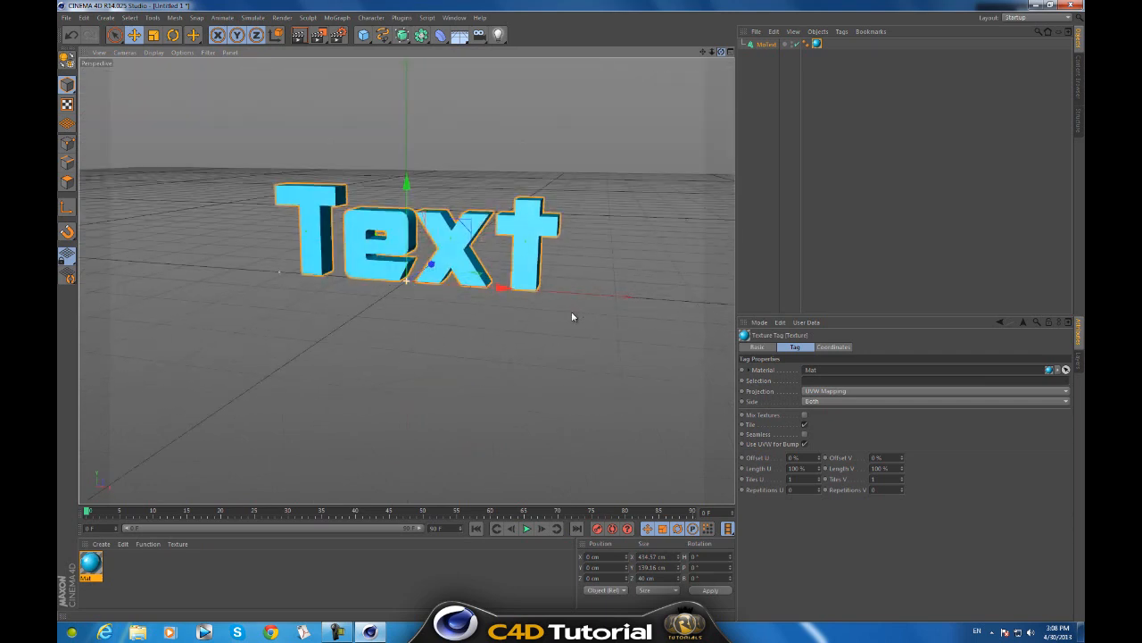
Duplicate the MoText object and change the copy's text to TXT
click(765, 44)
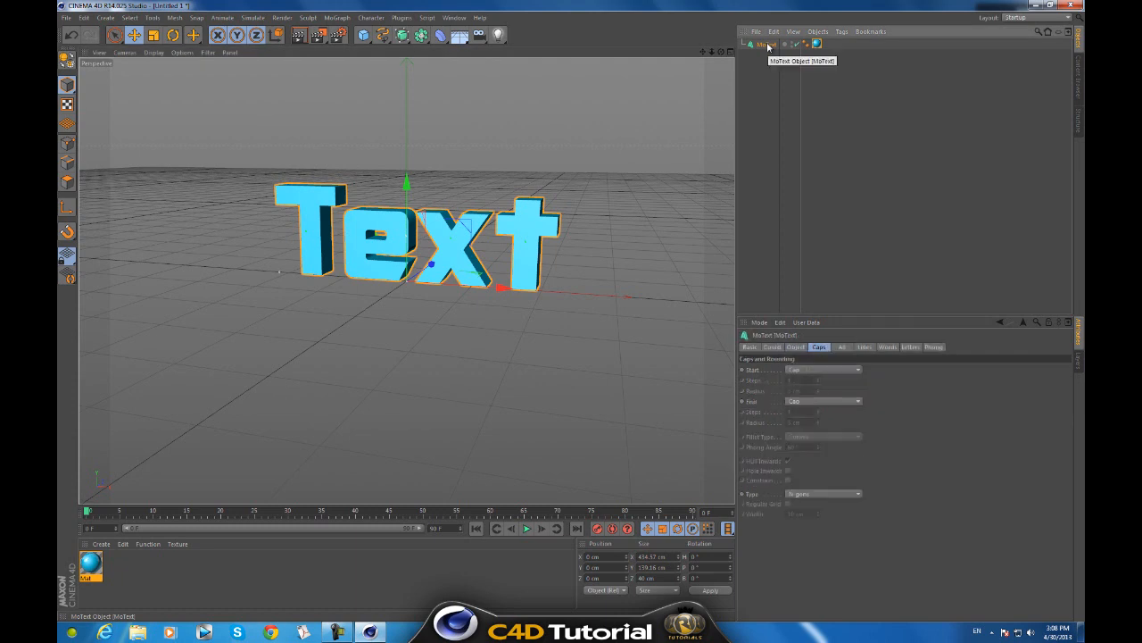
key(ctrl+c)
key(ctrl+v)
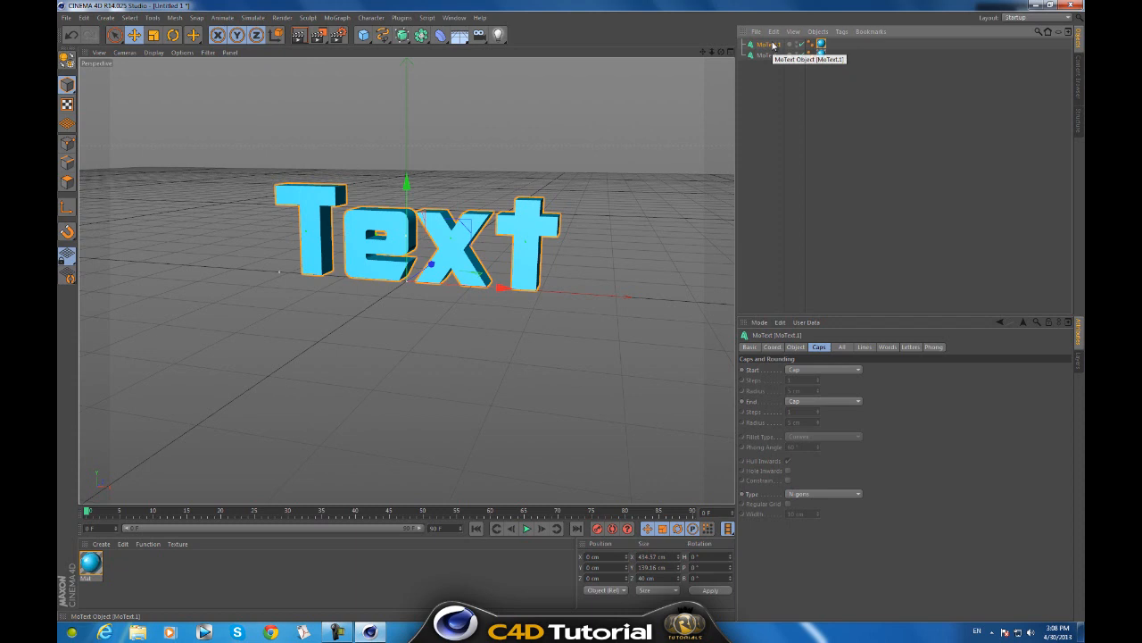
click(796, 347)
double_click(780, 396)
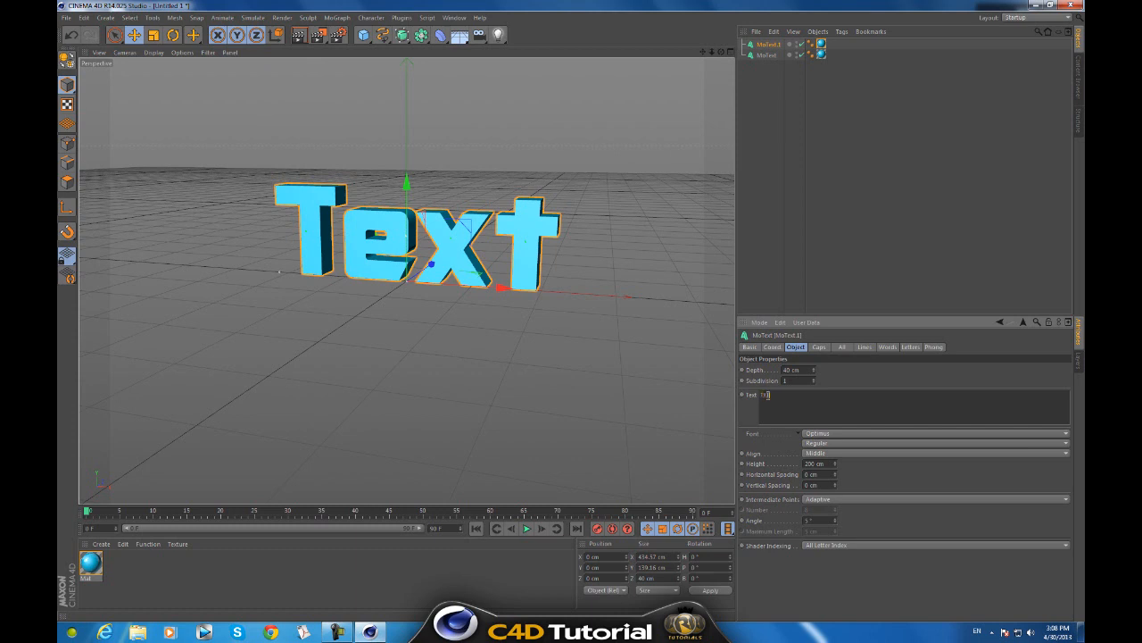
click(808, 370)
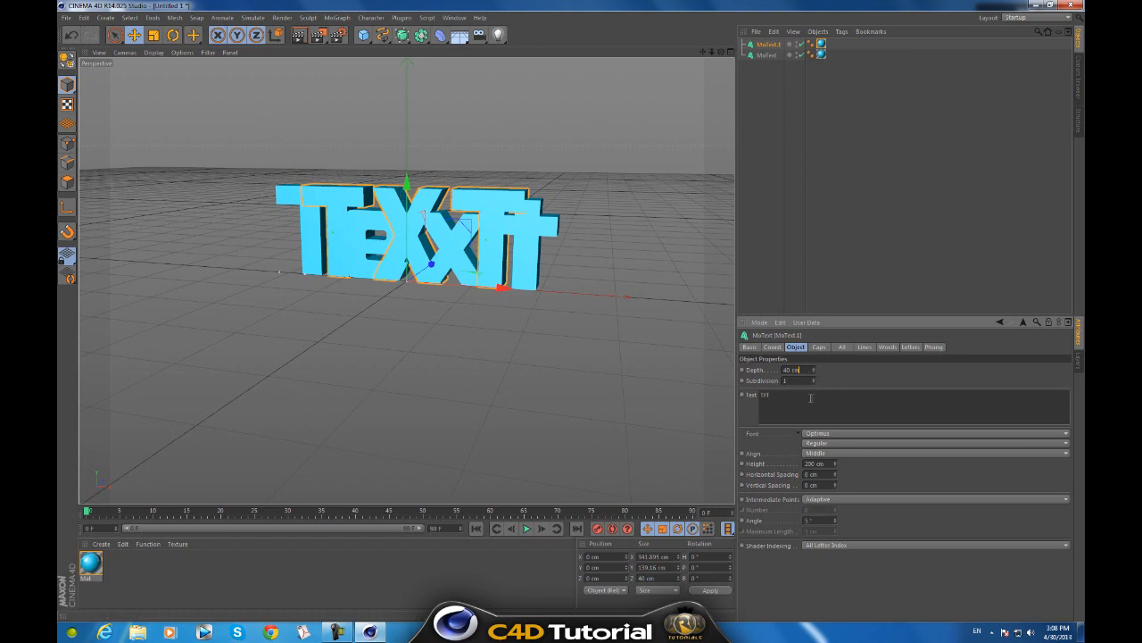
Set the TXT object's start and end caps to Fillet Cap, each with a 2 cm radius
click(818, 347)
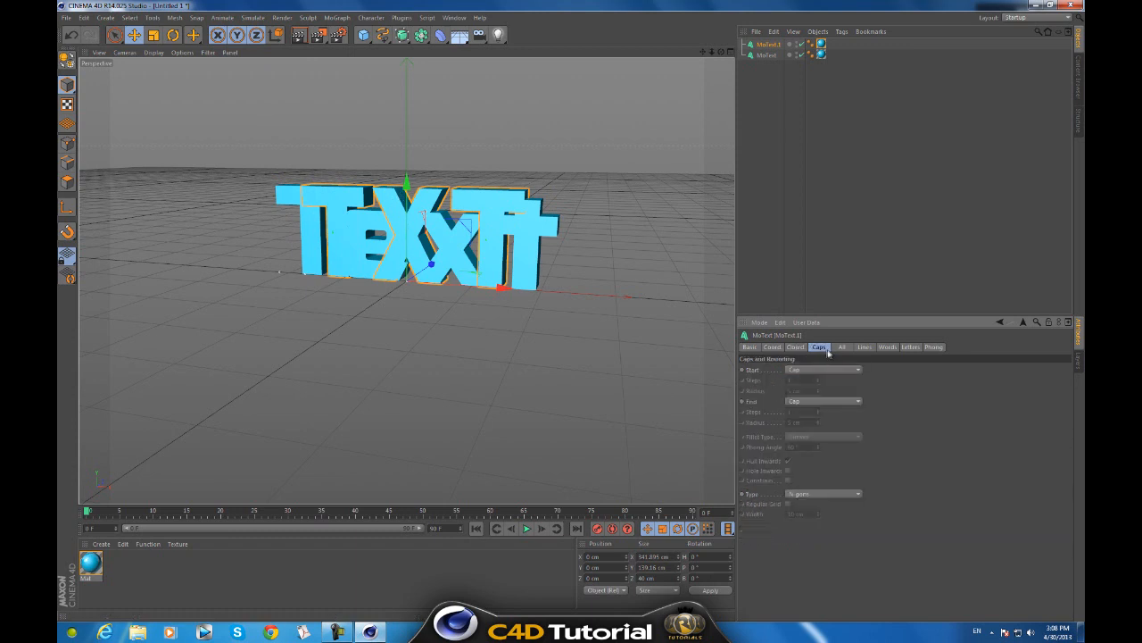
click(815, 369)
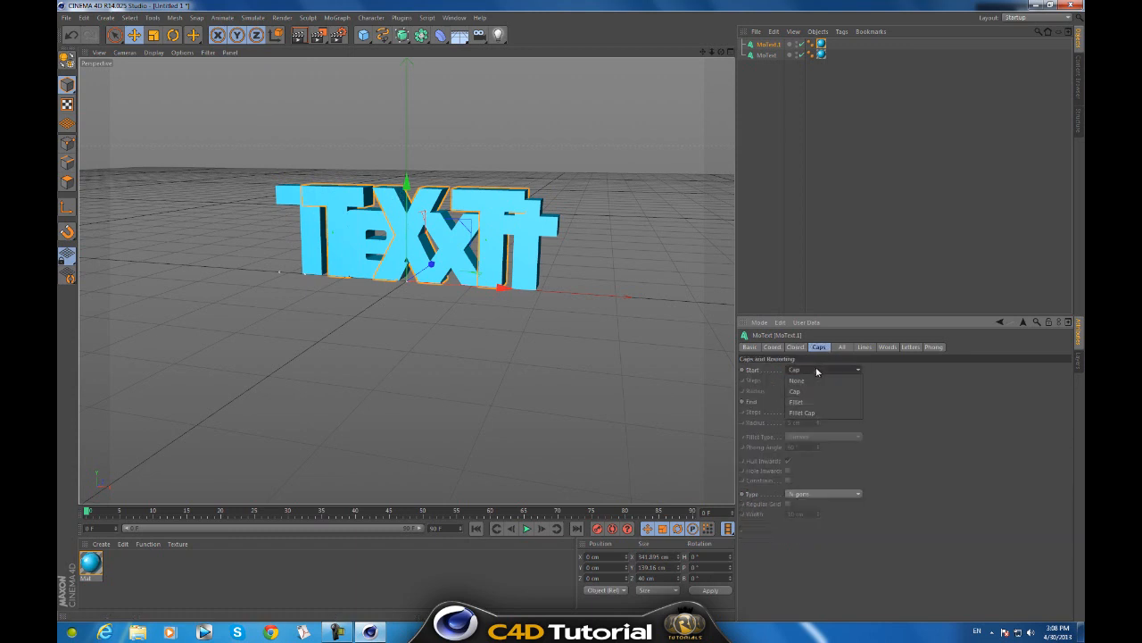
click(822, 413)
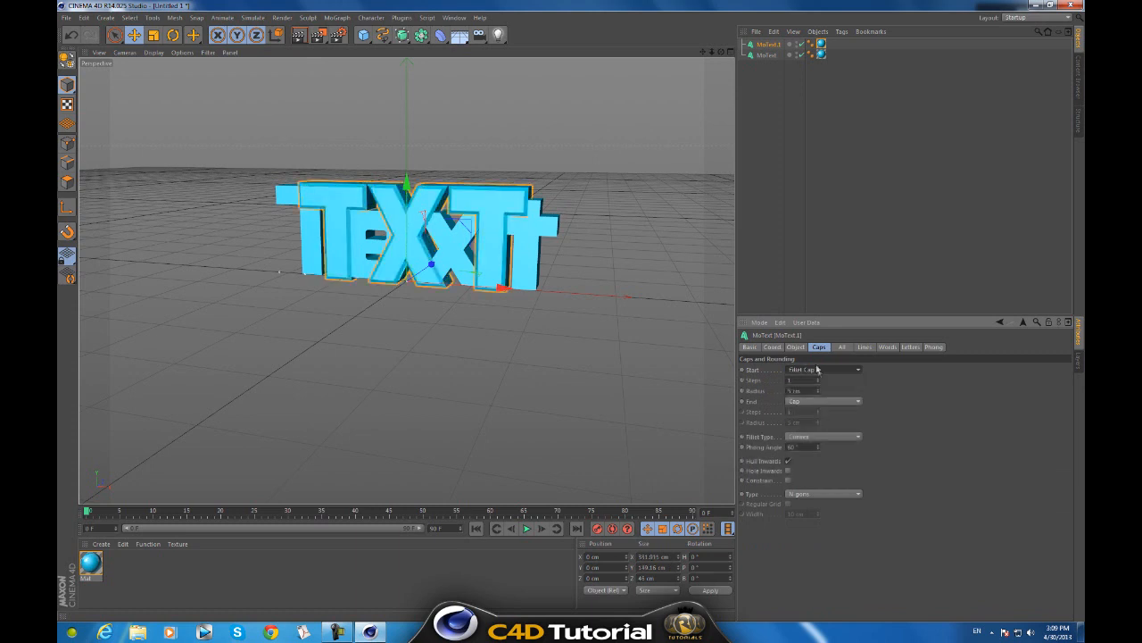
click(801, 403)
click(817, 445)
click(819, 425)
click(818, 425)
click(819, 425)
click(818, 394)
click(818, 394)
click(818, 394)
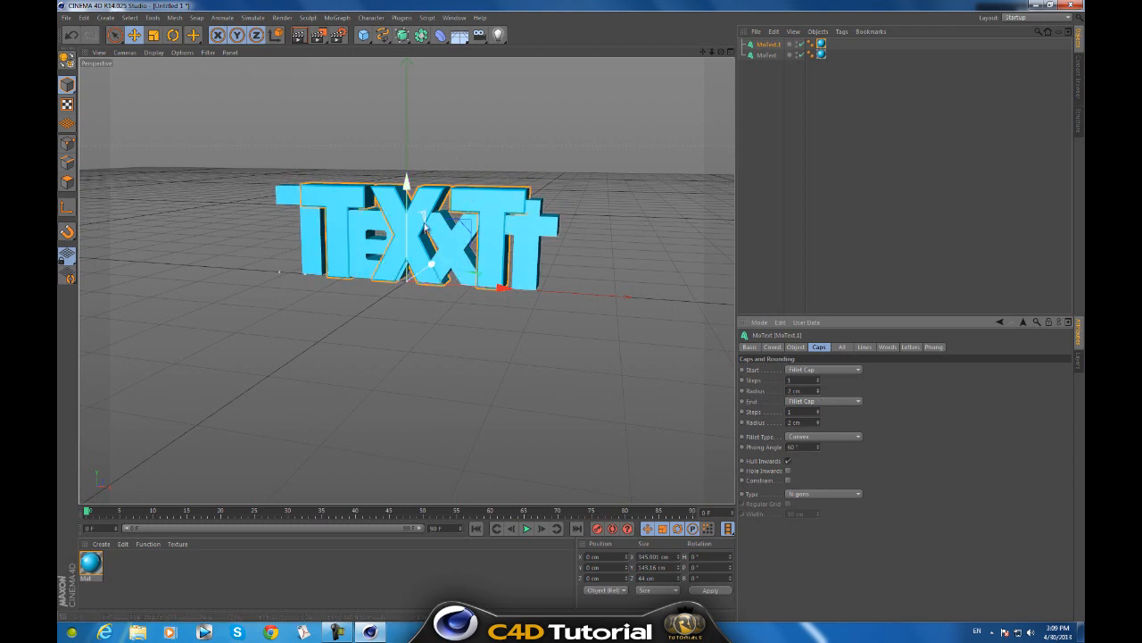
Raise the TXT object vertically to about 490 cm, high above the original text
drag(405, 181, 593, 291)
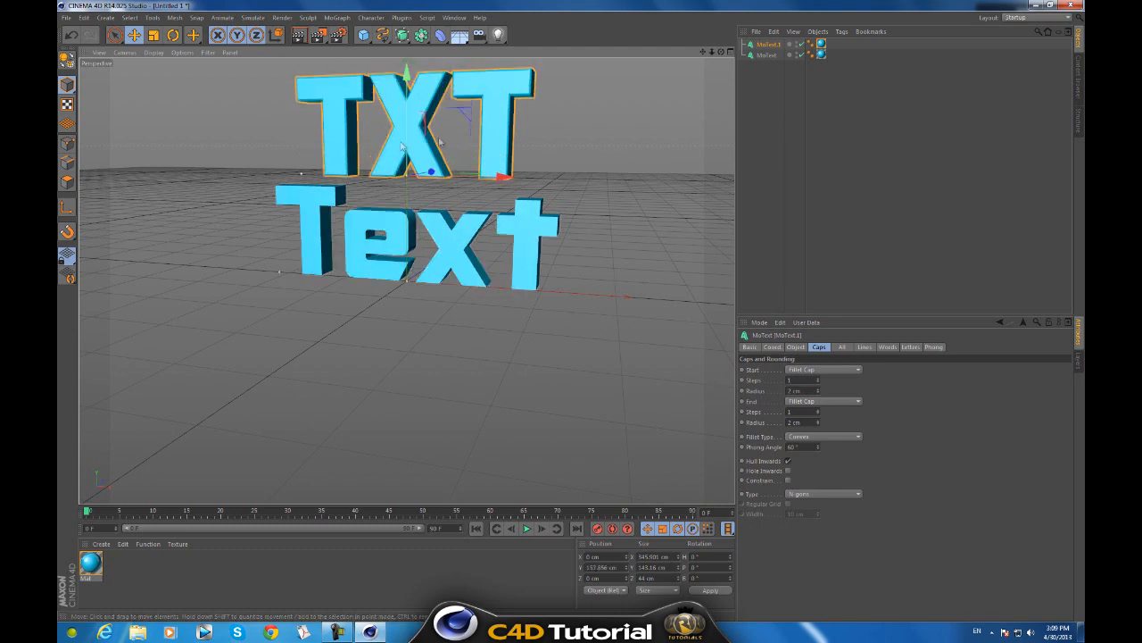
drag(707, 54, 573, 316)
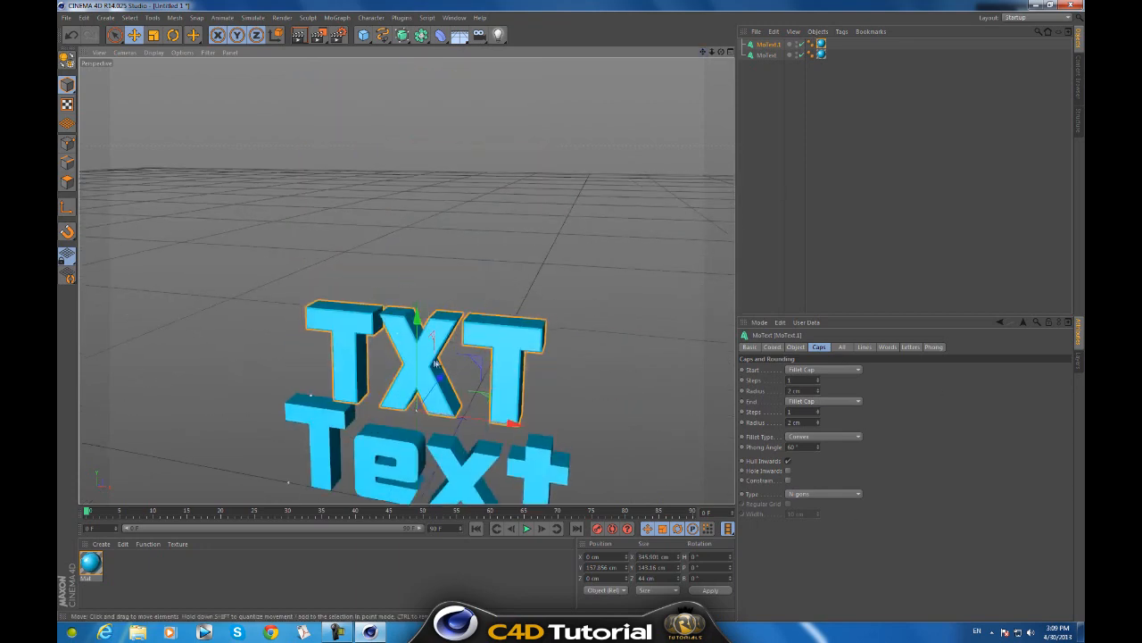
drag(416, 324, 417, 107)
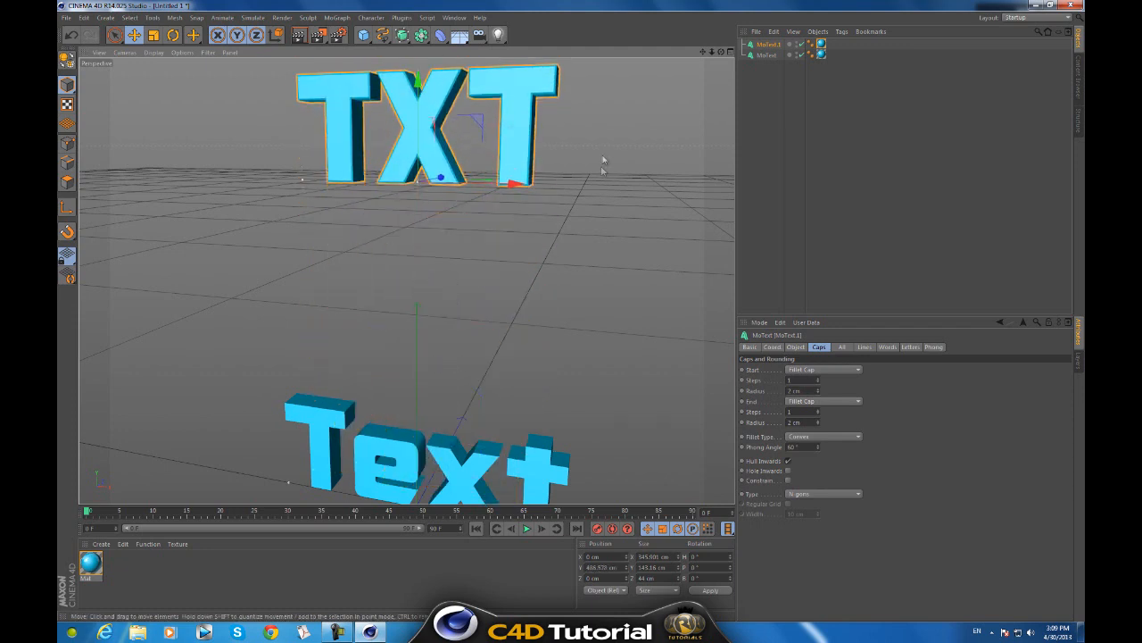
drag(722, 52, 572, 309)
drag(711, 52, 571, 312)
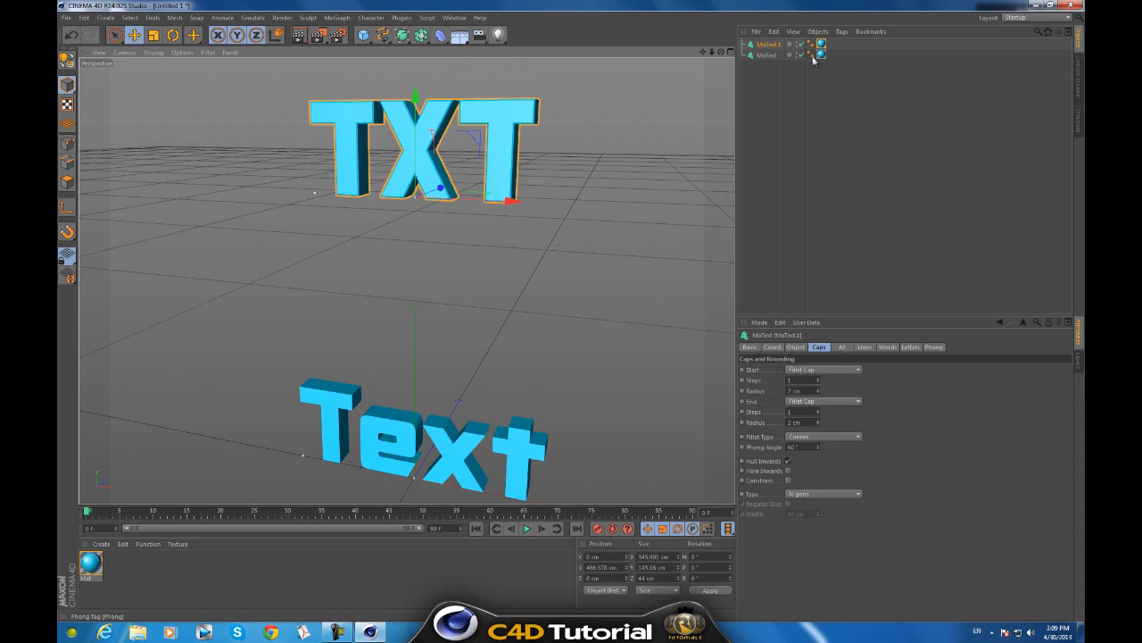
Create a second material and set its colour to grey, RGB 161, 161, 161
double_click(162, 566)
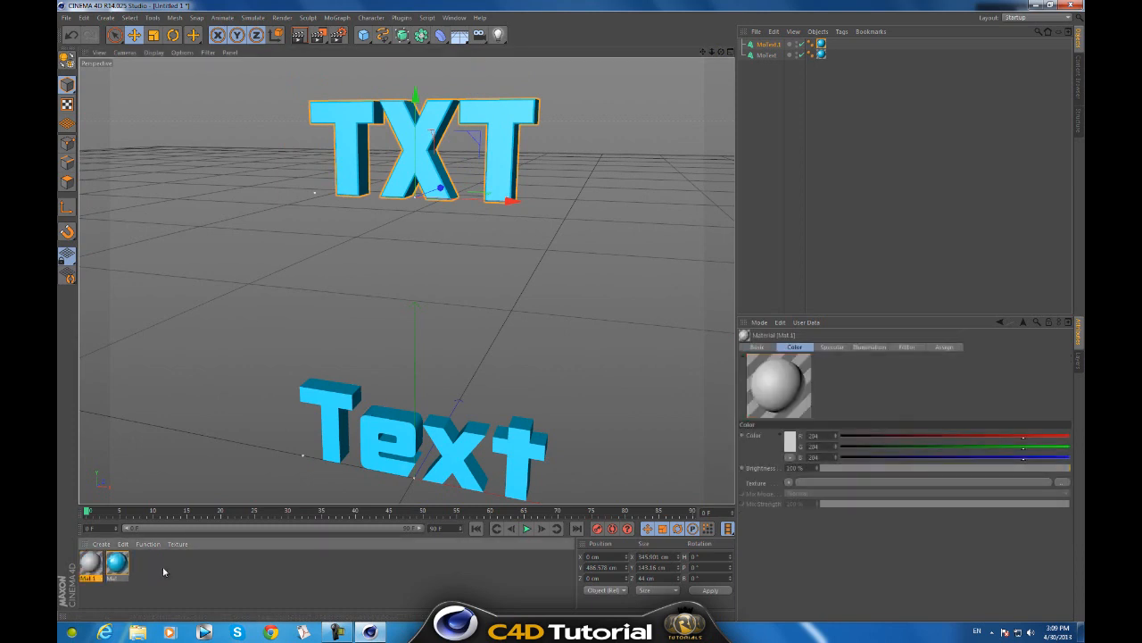
double_click(93, 564)
click(253, 187)
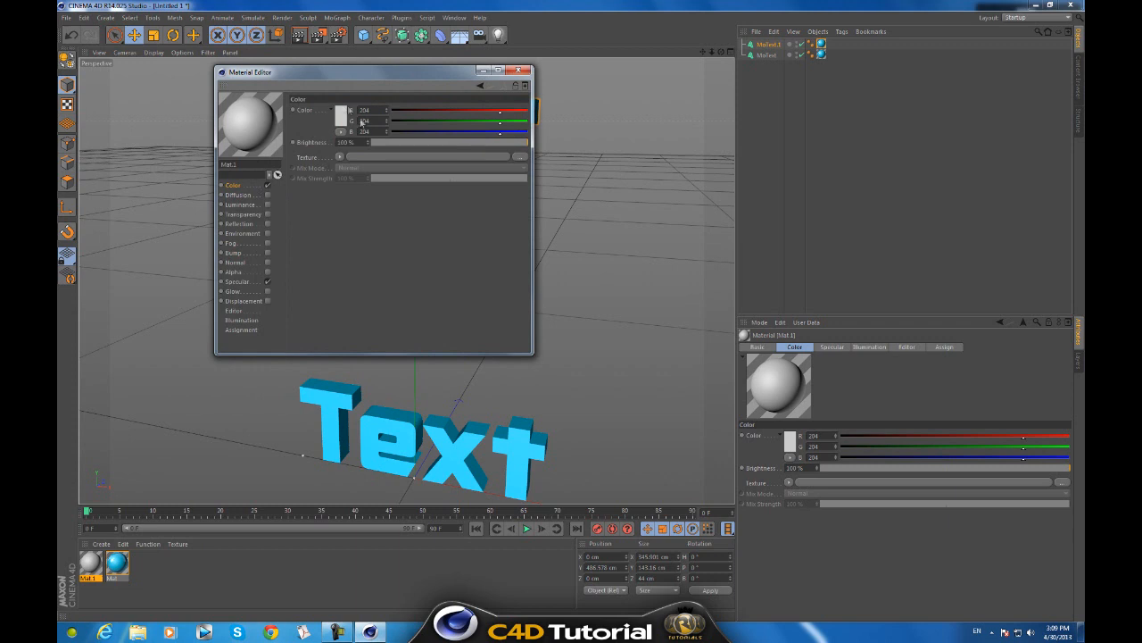
click(345, 111)
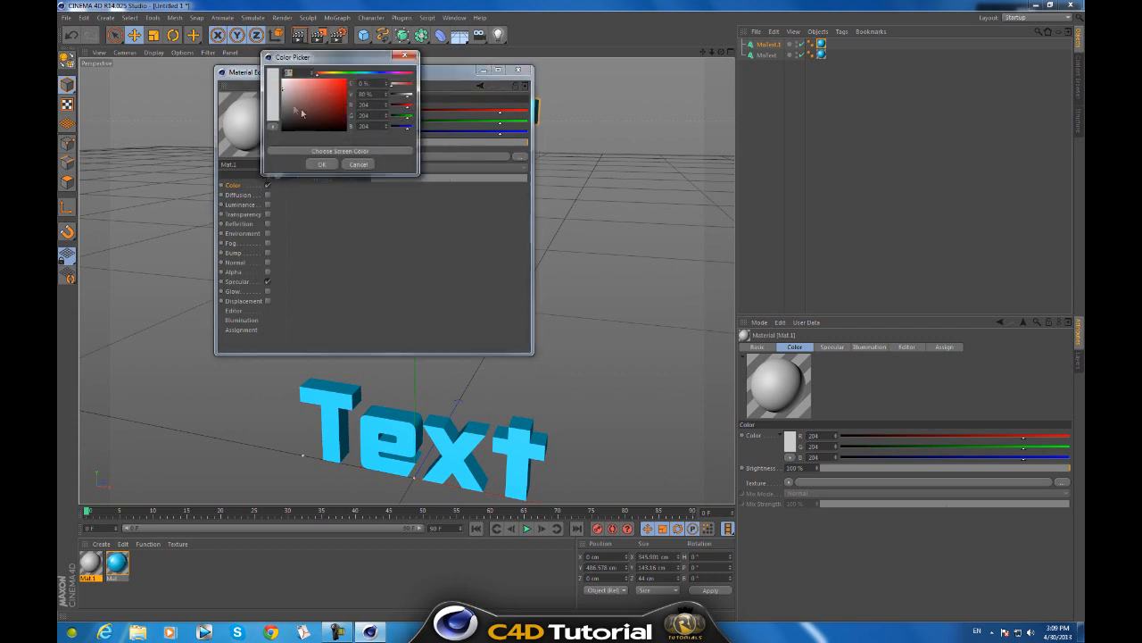
click(322, 164)
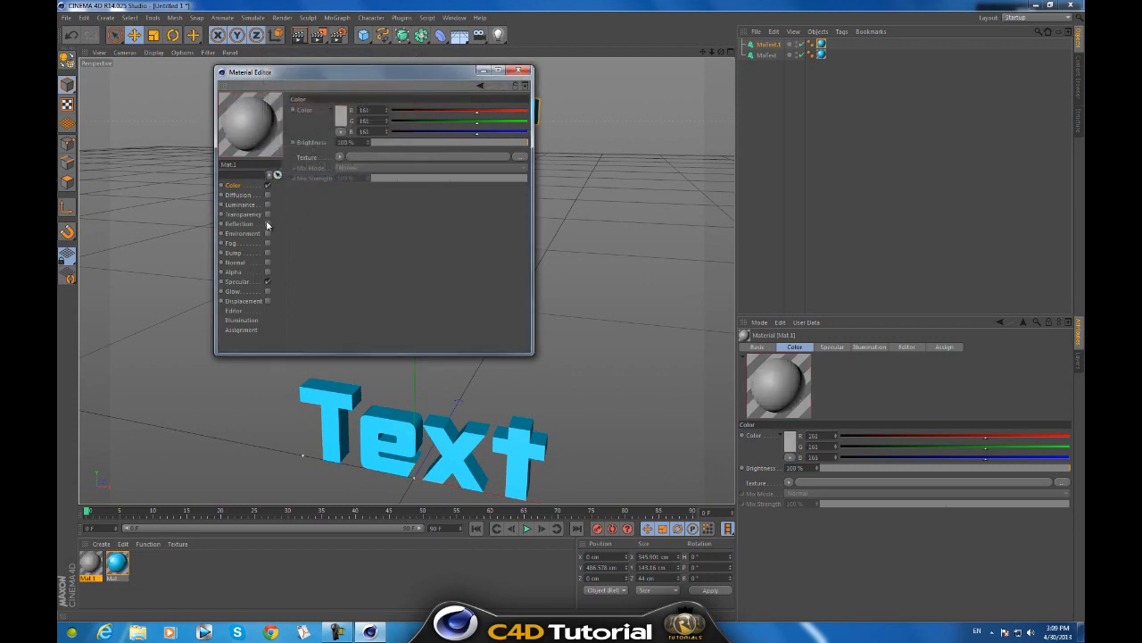
Enable reflection on the grey material with a Fresnel texture, 0% brightness and 50% mix strength
click(267, 224)
click(338, 176)
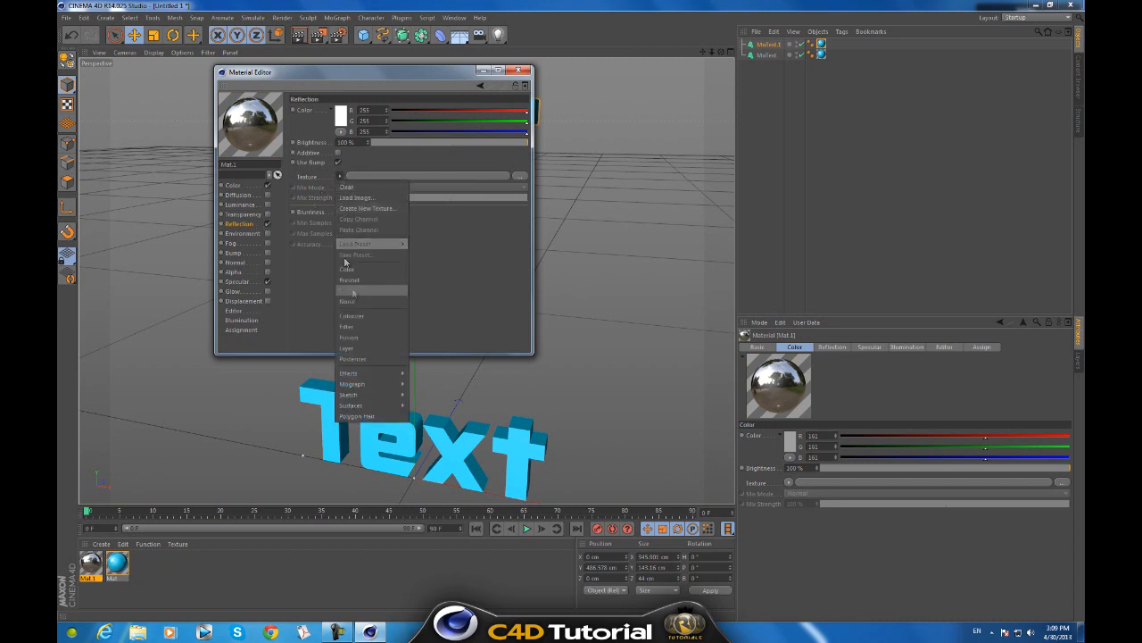
click(367, 281)
drag(369, 230, 368, 230)
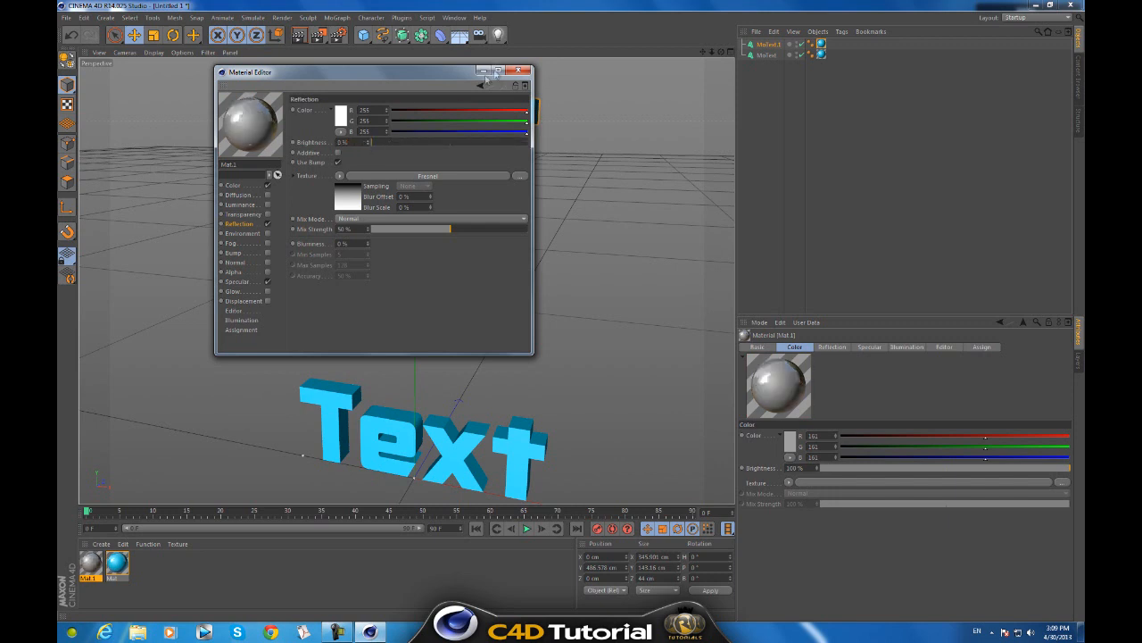
click(525, 69)
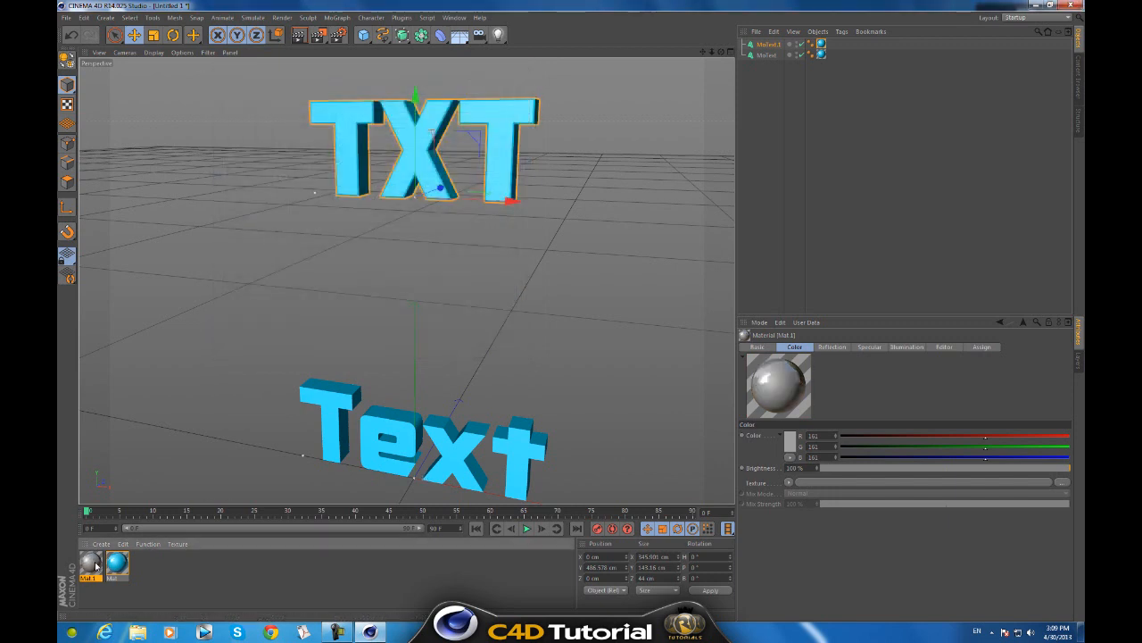
Apply the grey reflective material to the lower Text object
drag(93, 567, 773, 55)
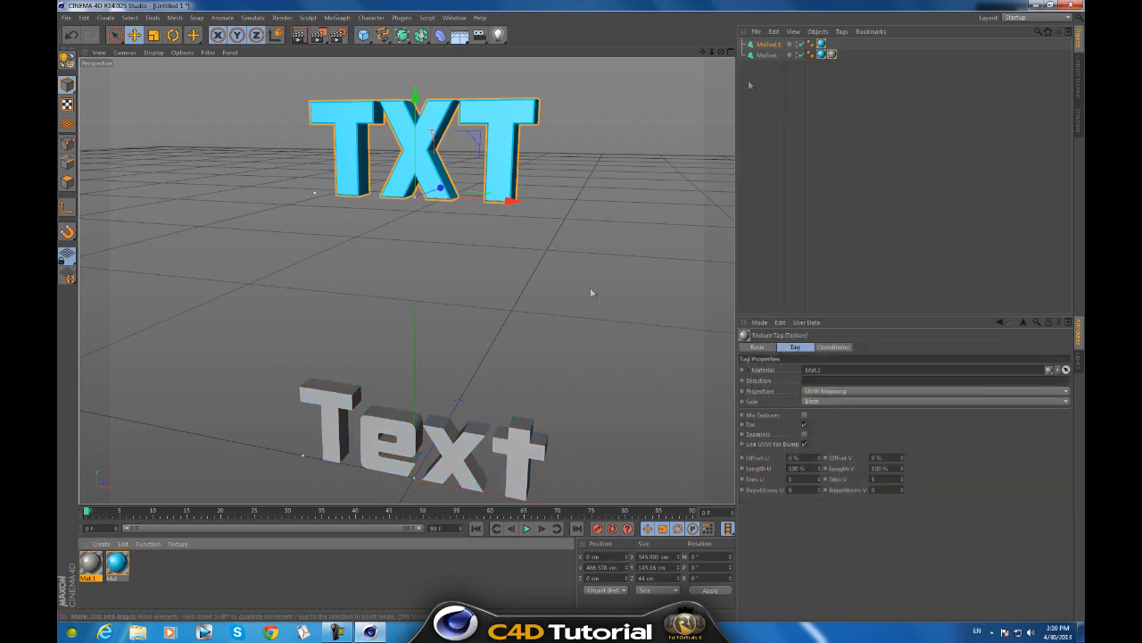
click(791, 81)
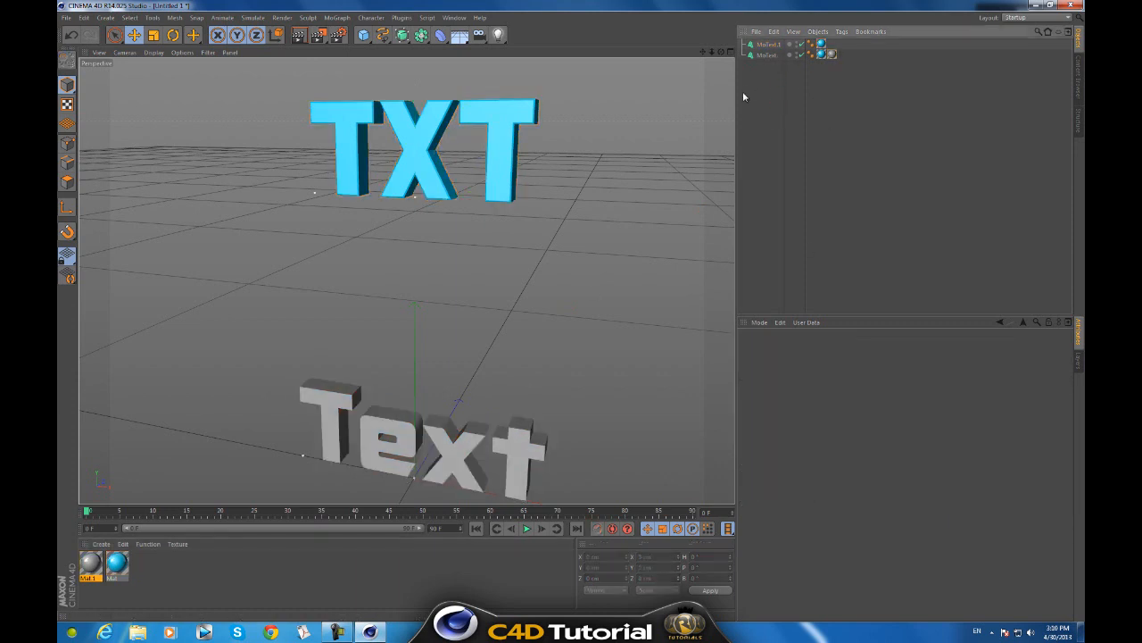
click(822, 54)
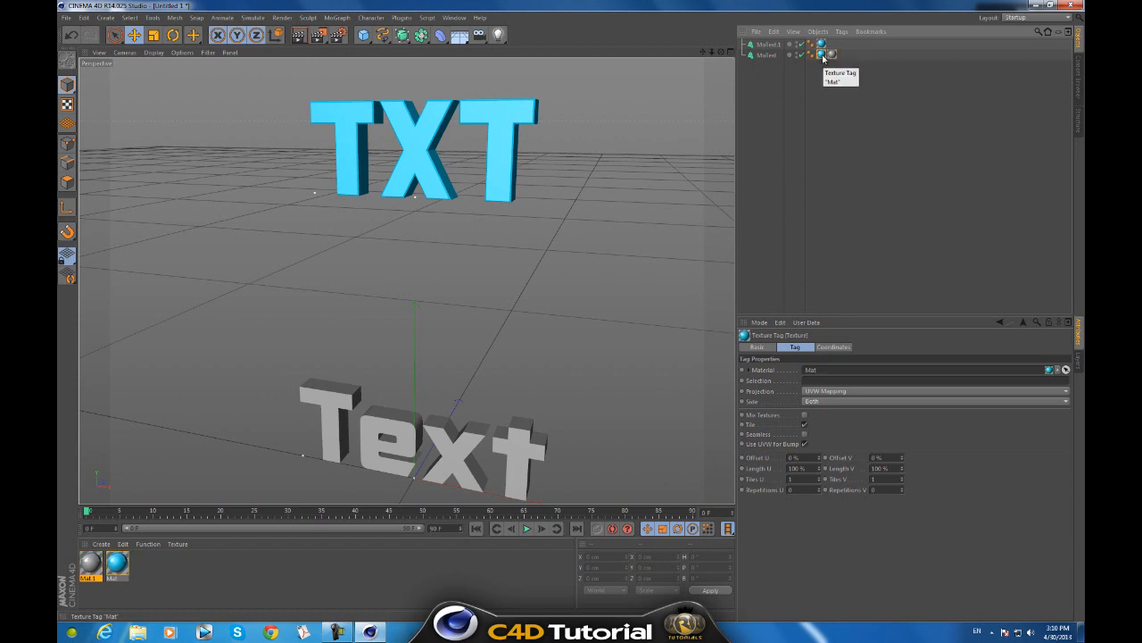
click(761, 92)
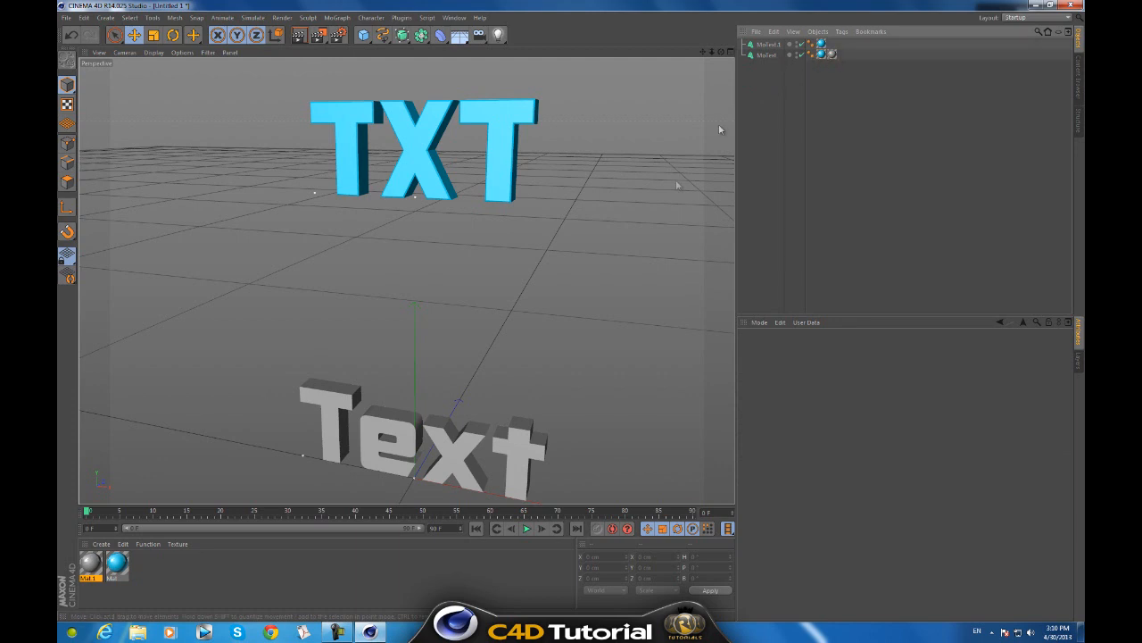
Try the lower text's two texture tags in swapped order, and put the grey material back last
click(399, 441)
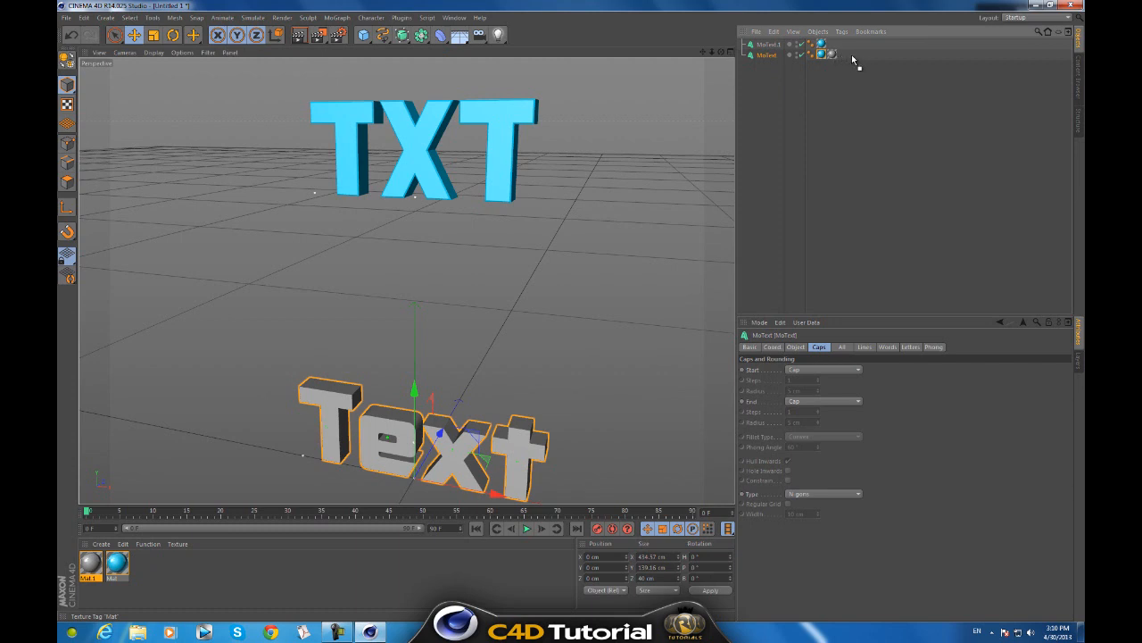
drag(852, 55, 839, 55)
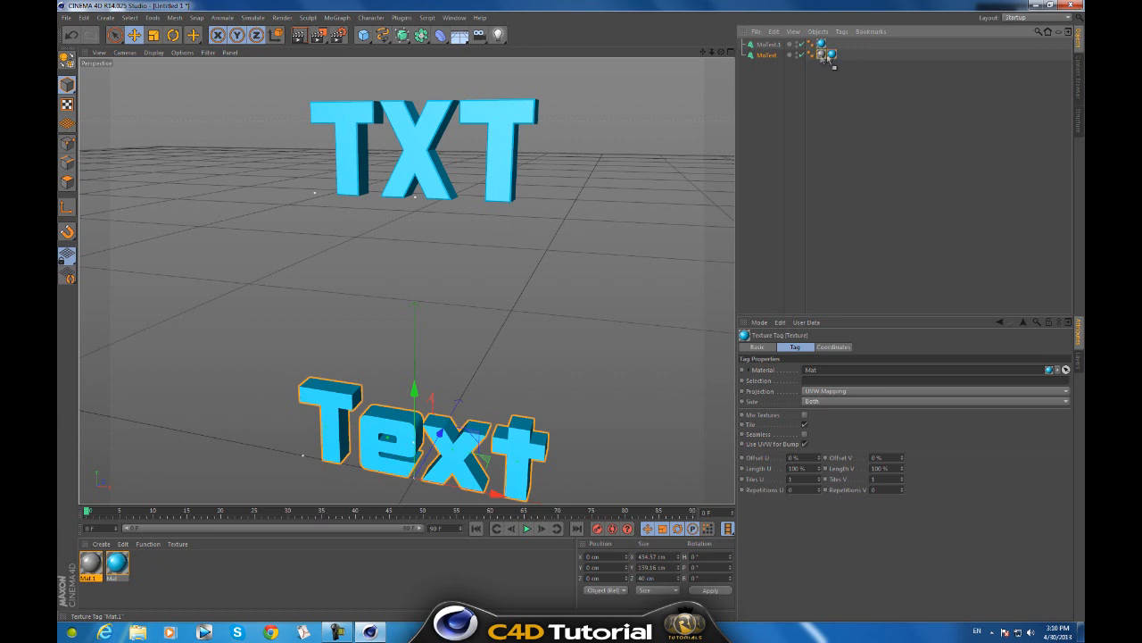
drag(850, 57, 843, 55)
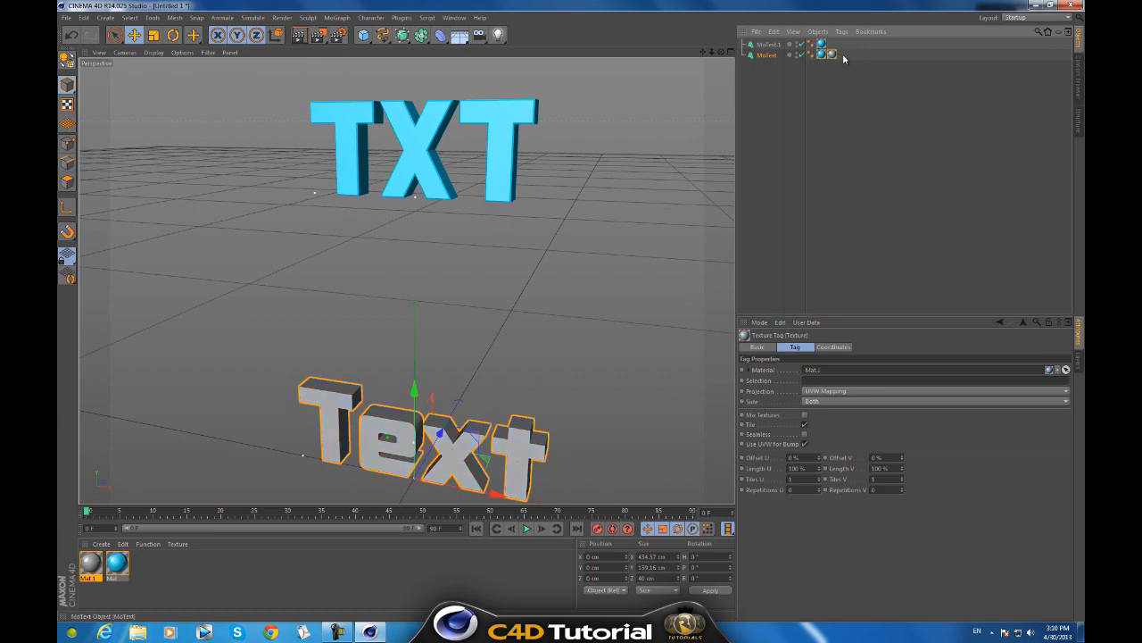
click(755, 135)
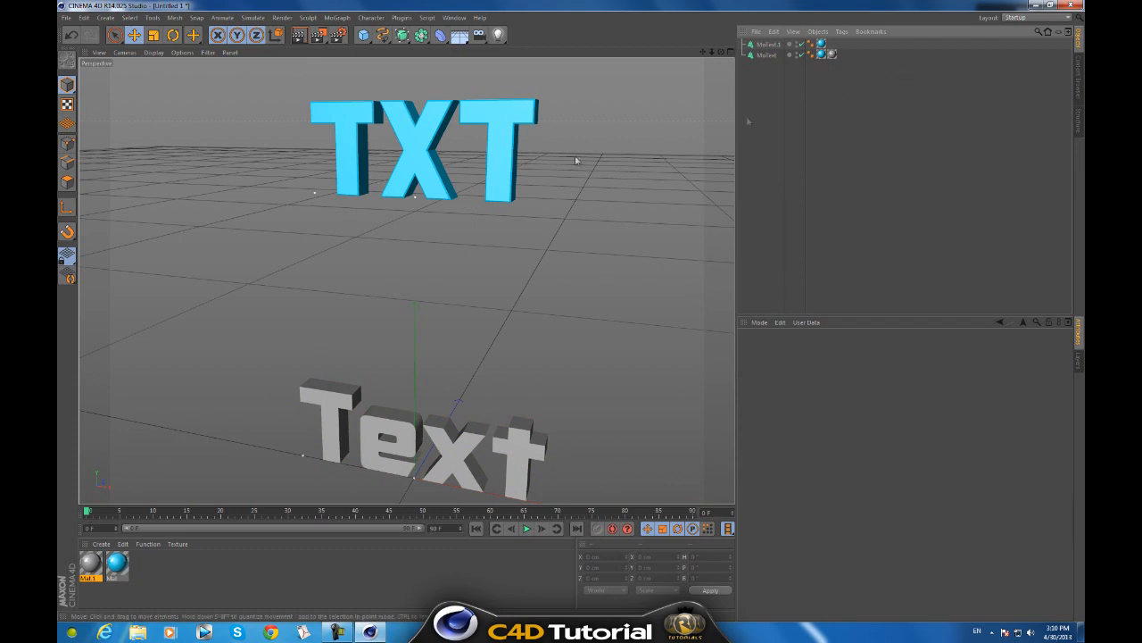
Add a Plane primitive under the lower text as the ground
click(503, 140)
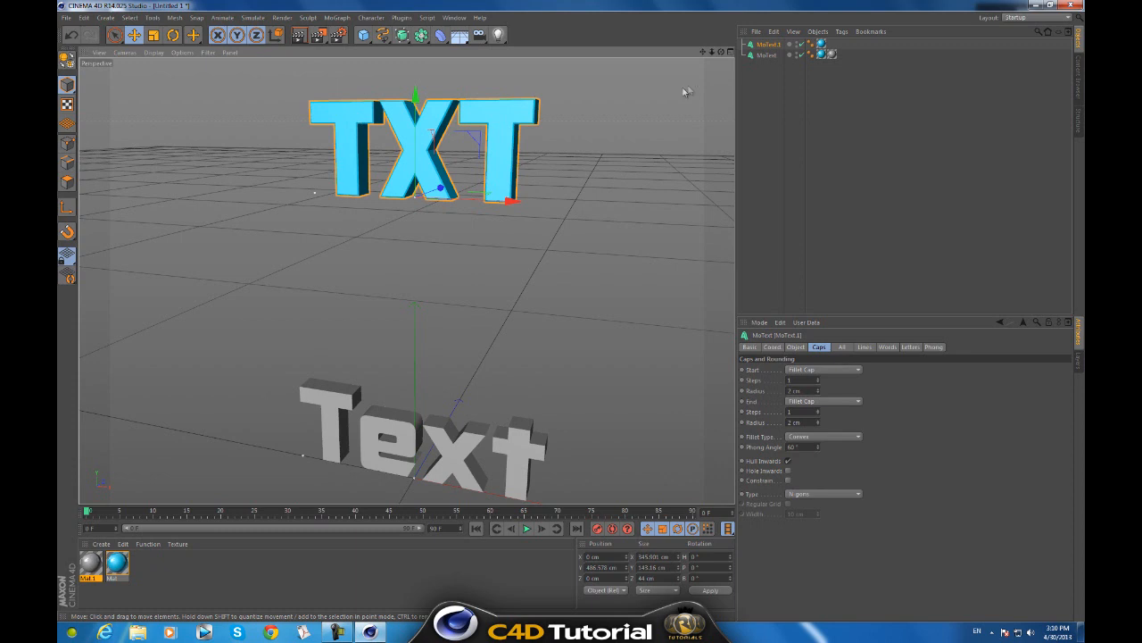
drag(724, 56, 724, 148)
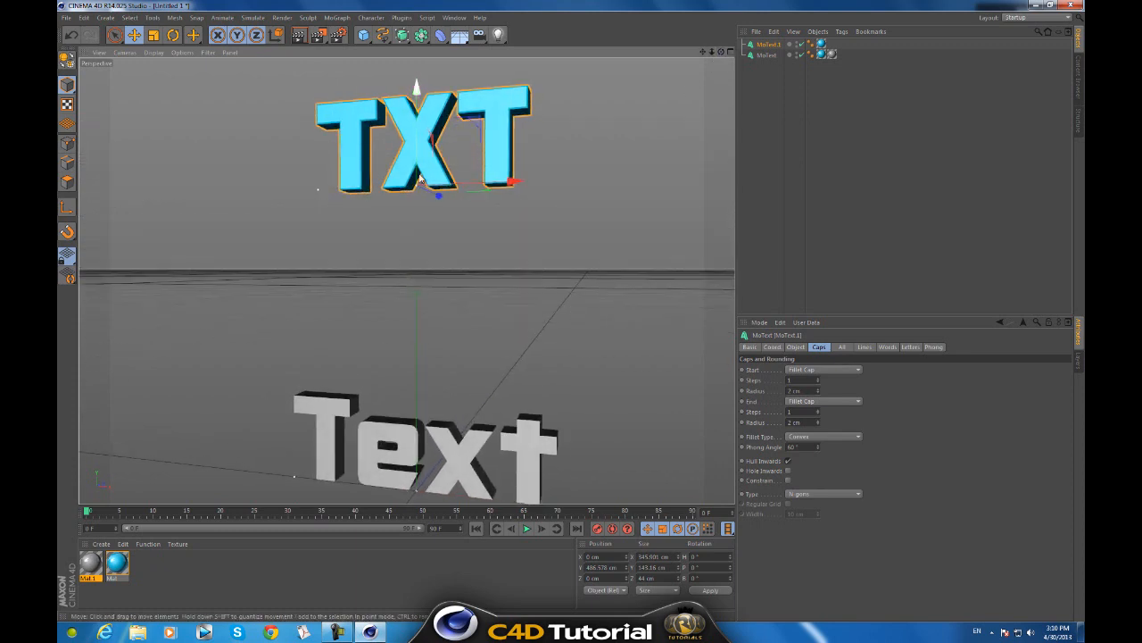
alt+middle_drag(352, 69, 353, 97)
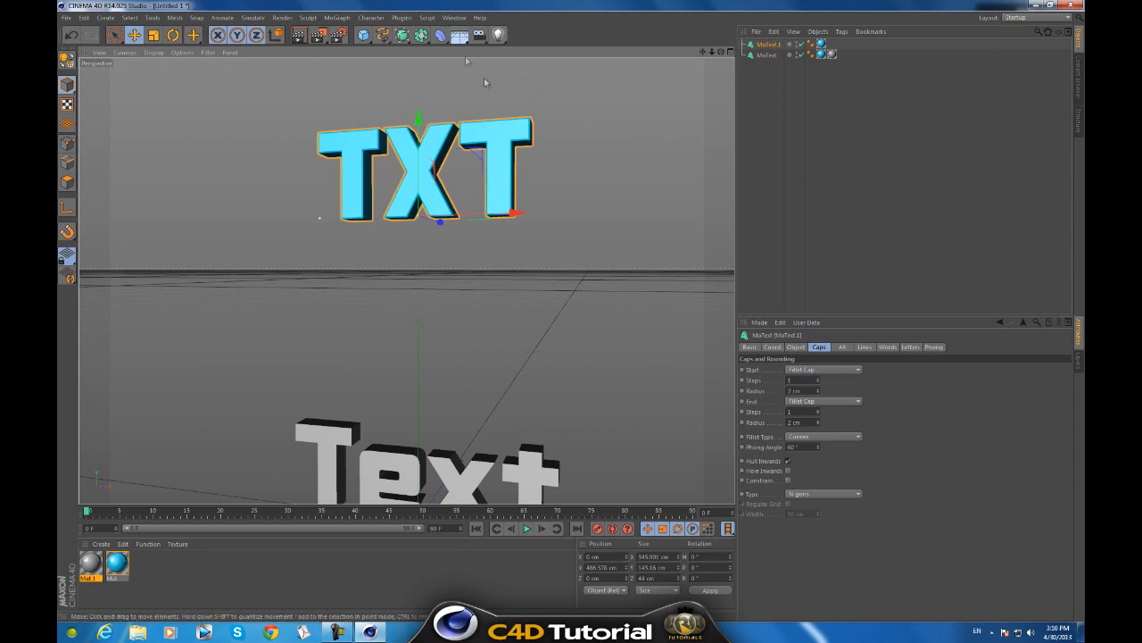
click(462, 38)
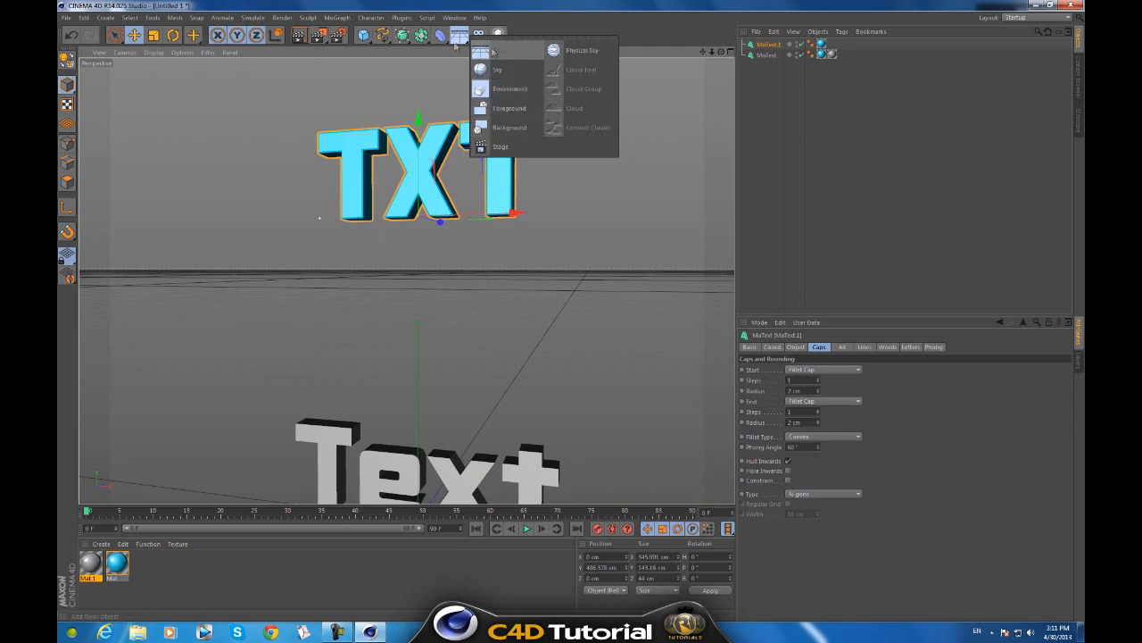
click(363, 35)
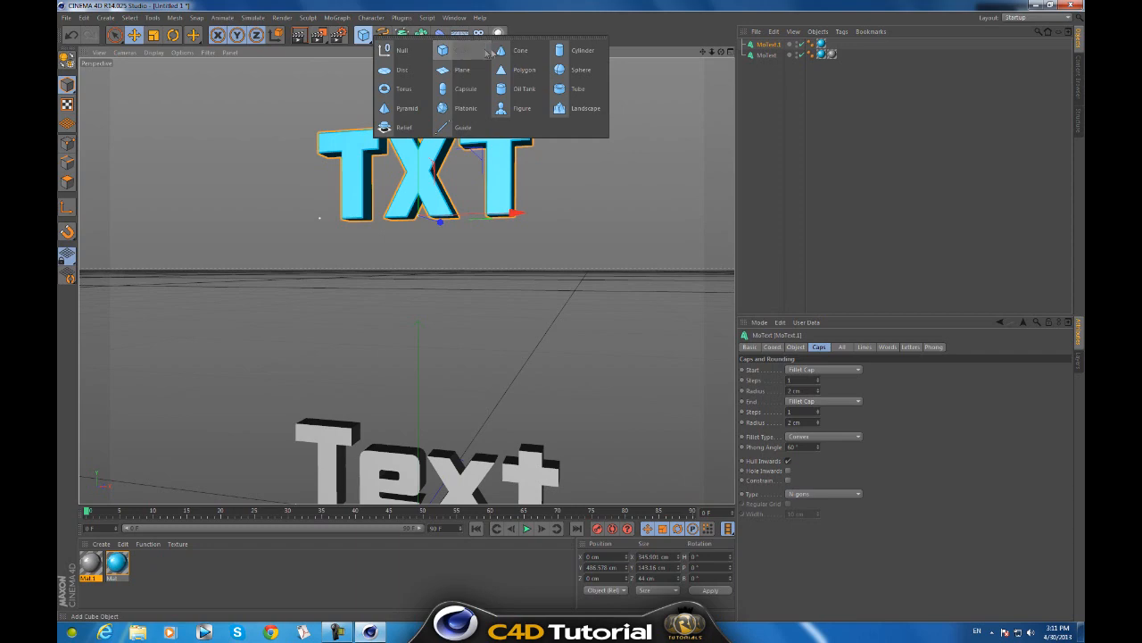
click(455, 72)
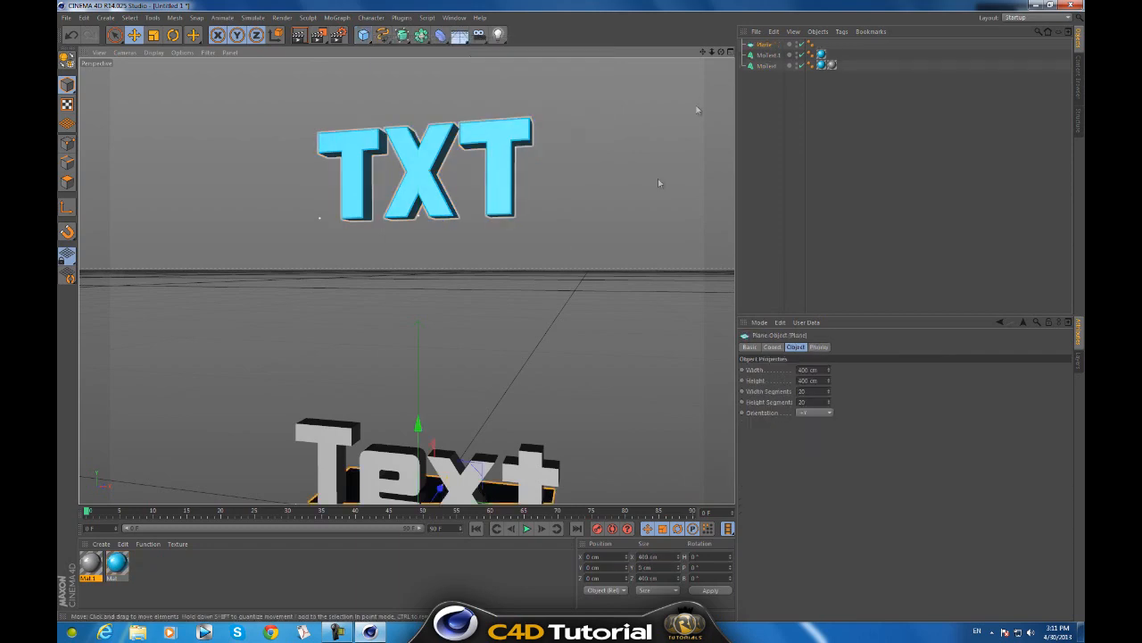
drag(703, 53, 573, 317)
drag(721, 53, 572, 320)
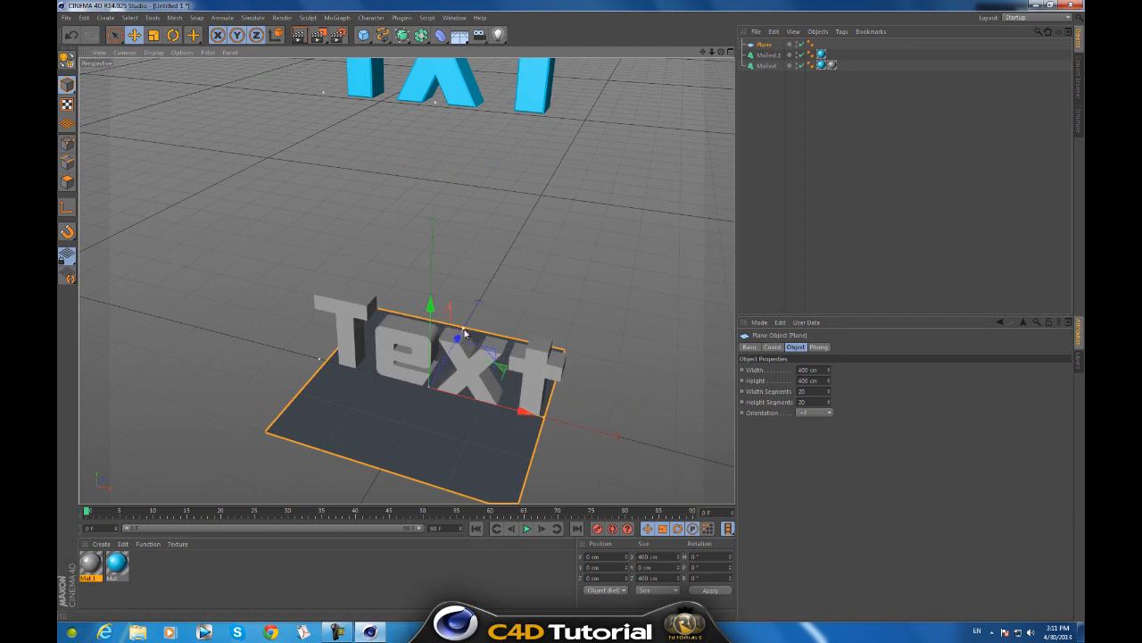
Enlarge the plane in both directions into a huge floor, about 81,268 cm wide and 79,753 cm in height
drag(464, 333, 582, 59)
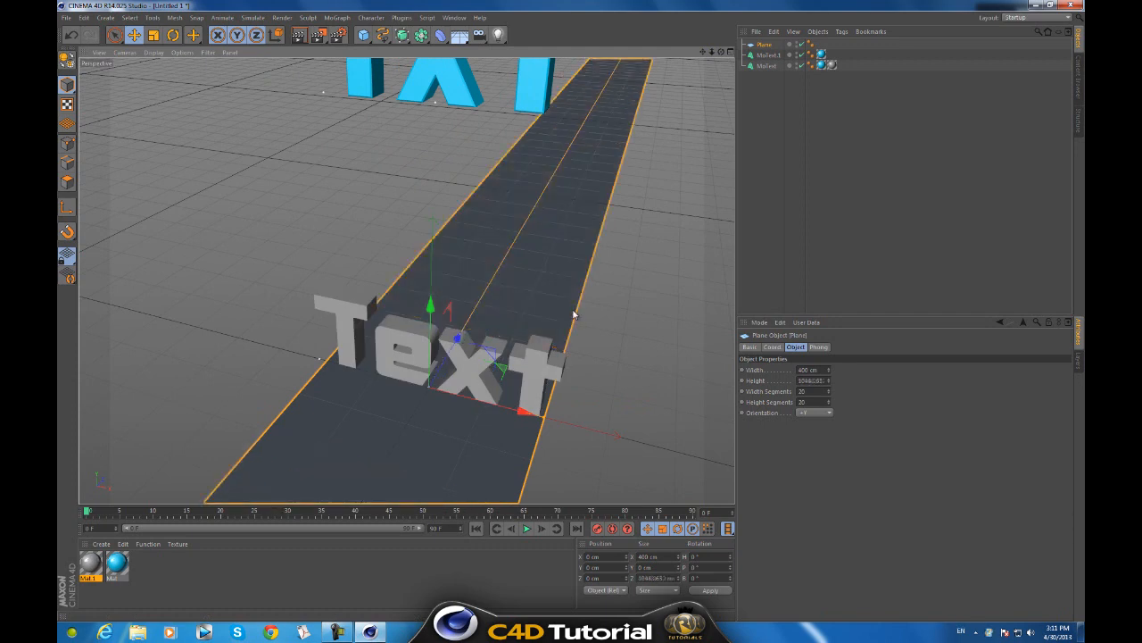
drag(573, 315, 571, 323)
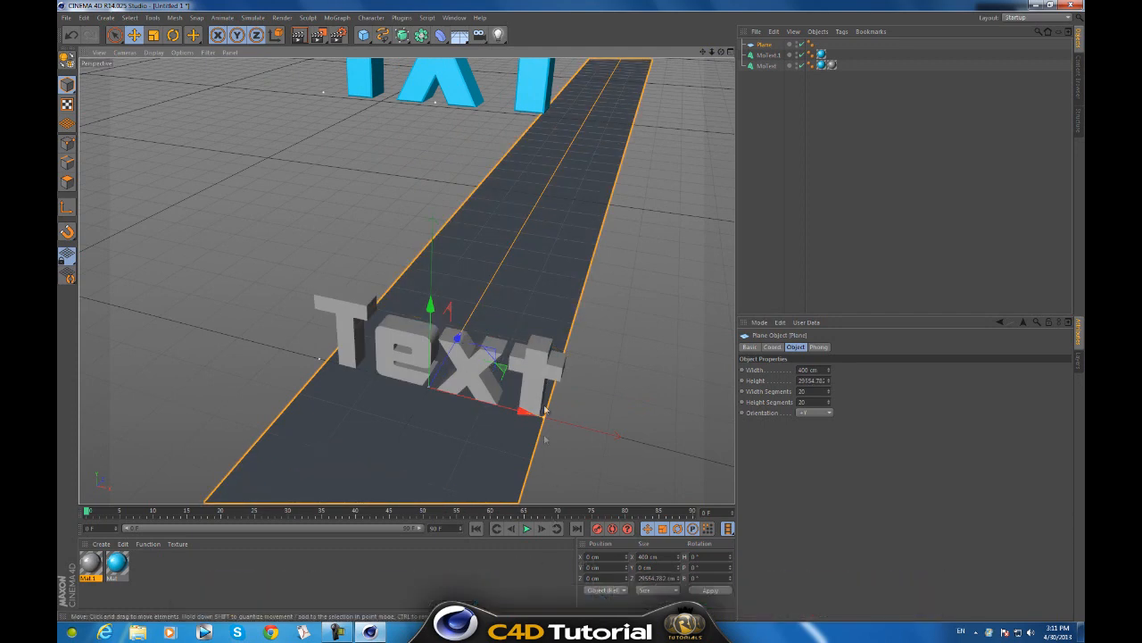
drag(543, 419, 619, 324)
scroll(406, 369, down, 3)
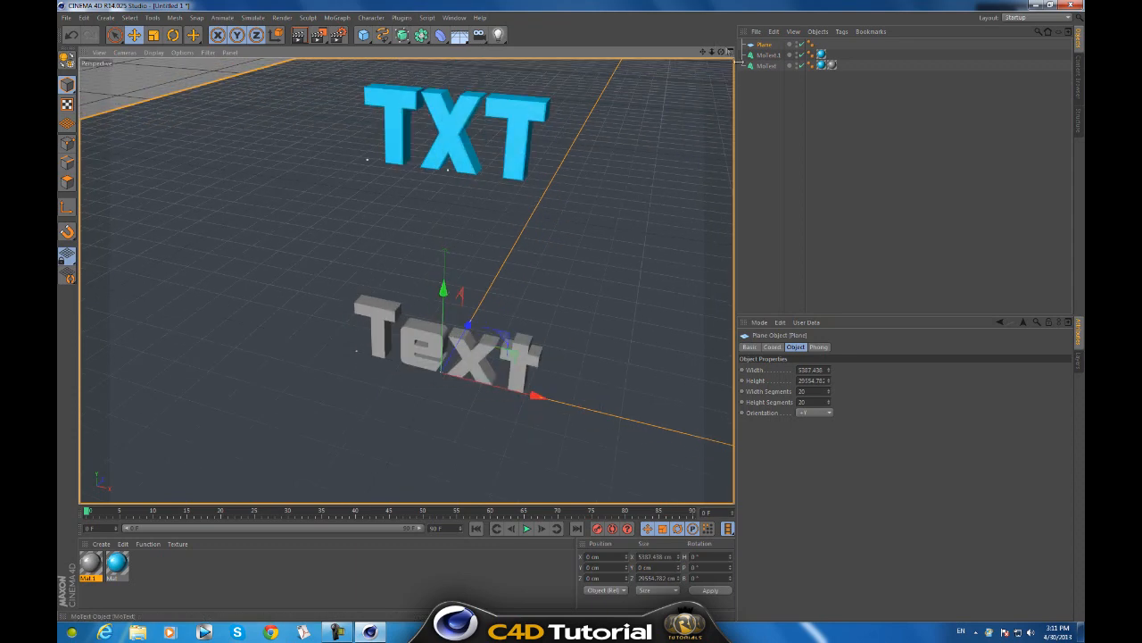
drag(712, 52, 574, 316)
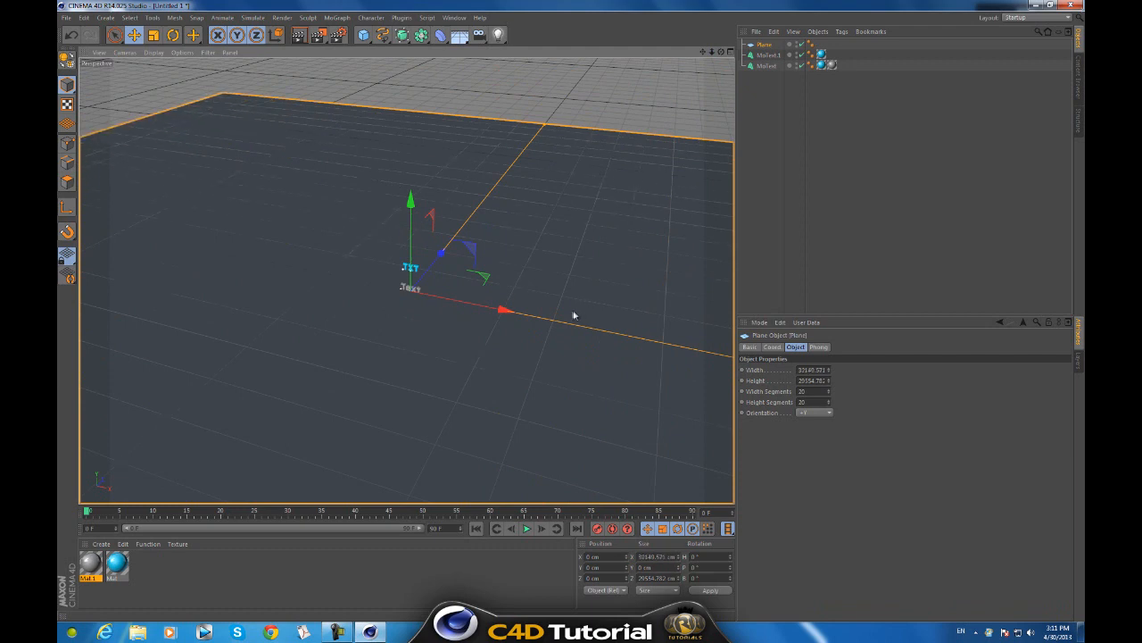
drag(545, 125, 607, 71)
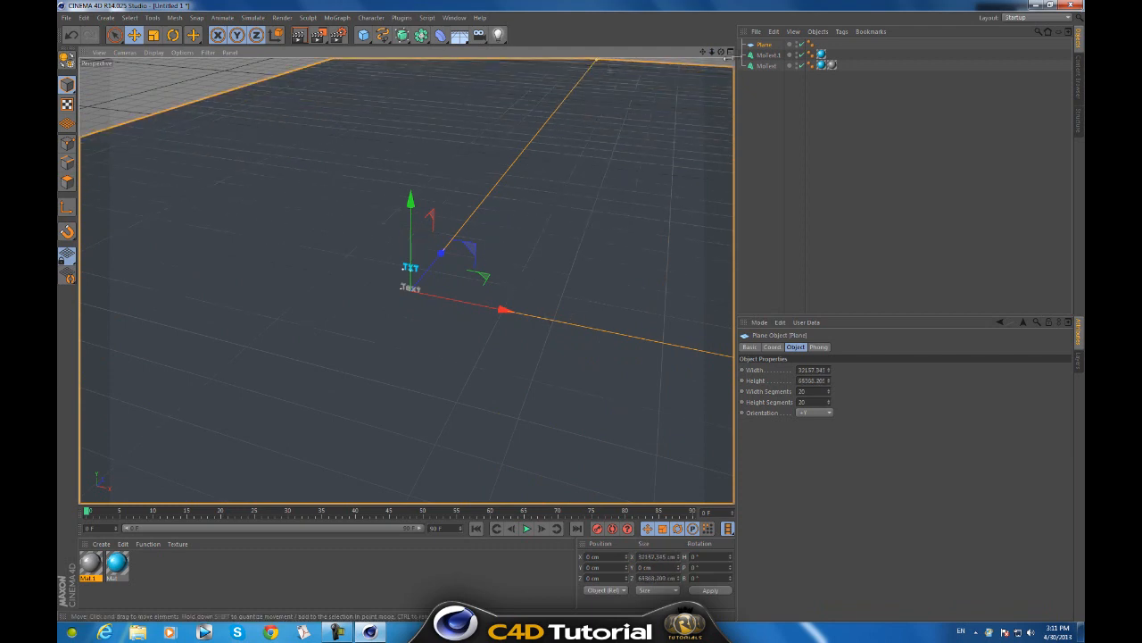
scroll(545, 315, down, 3)
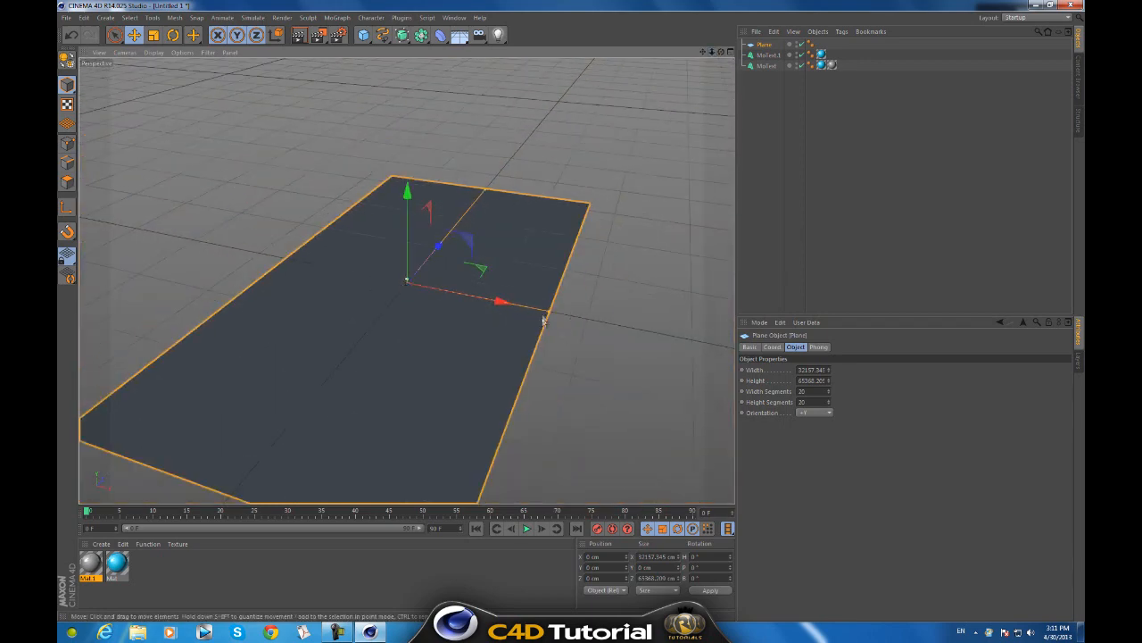
drag(548, 311, 574, 316)
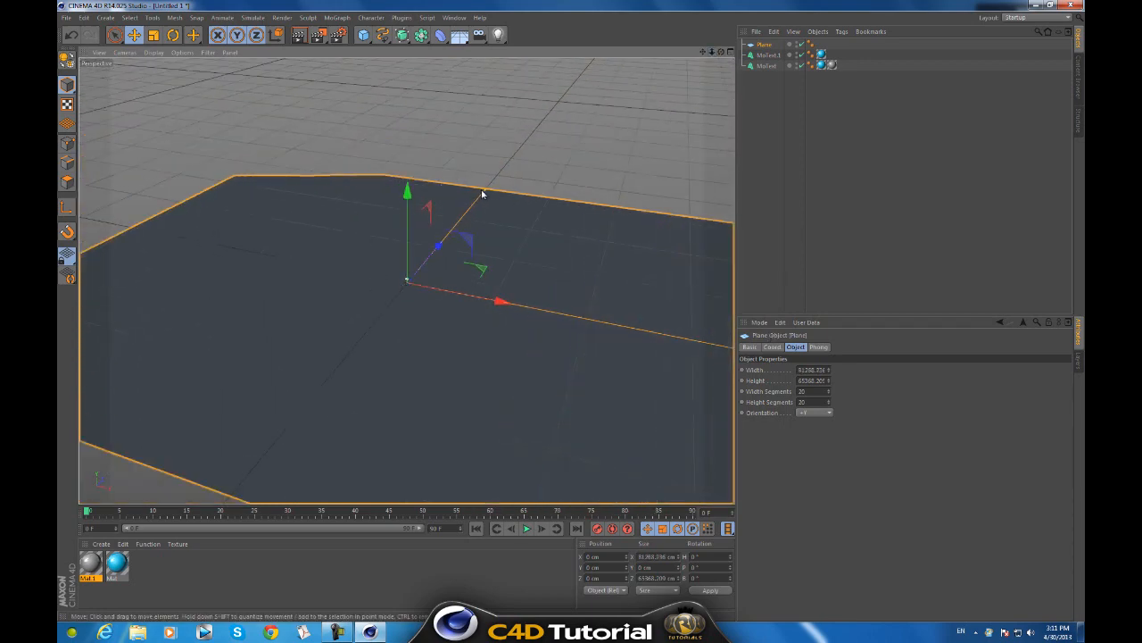
drag(482, 194, 505, 181)
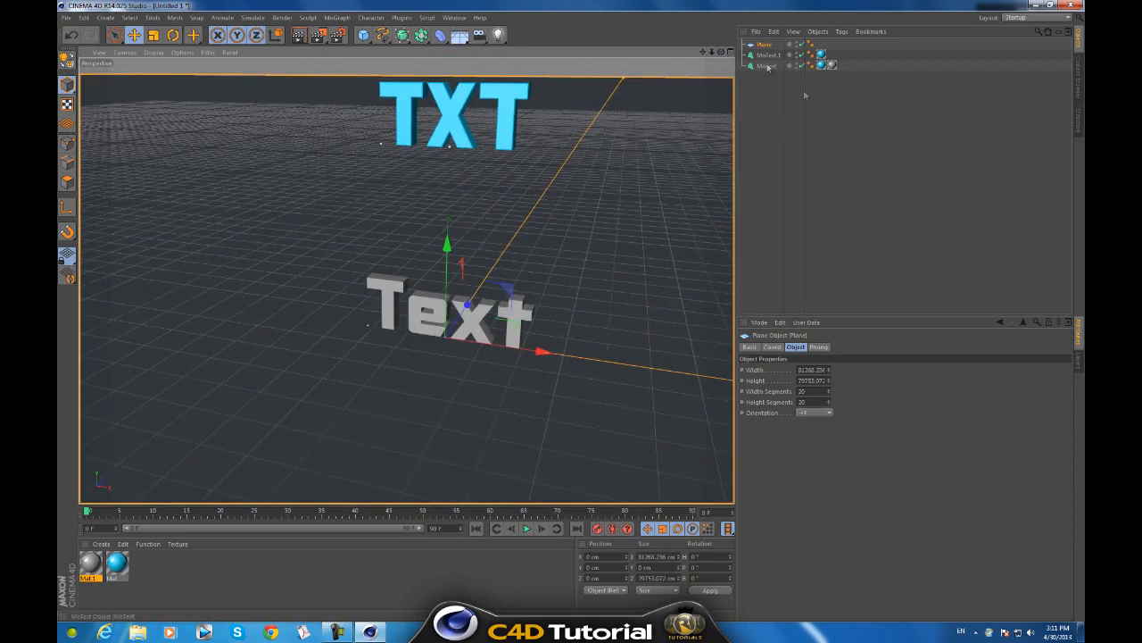
Give the plane a Collider Body simulation tag and raise its friction to about 115%
right_click(765, 46)
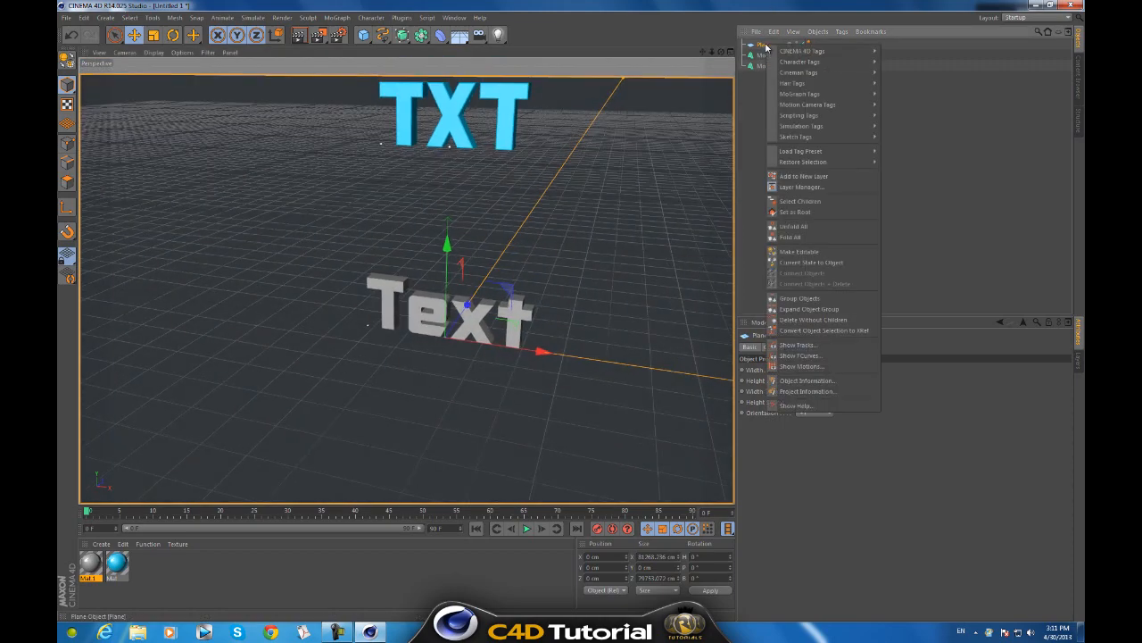
mouse_move(827, 128)
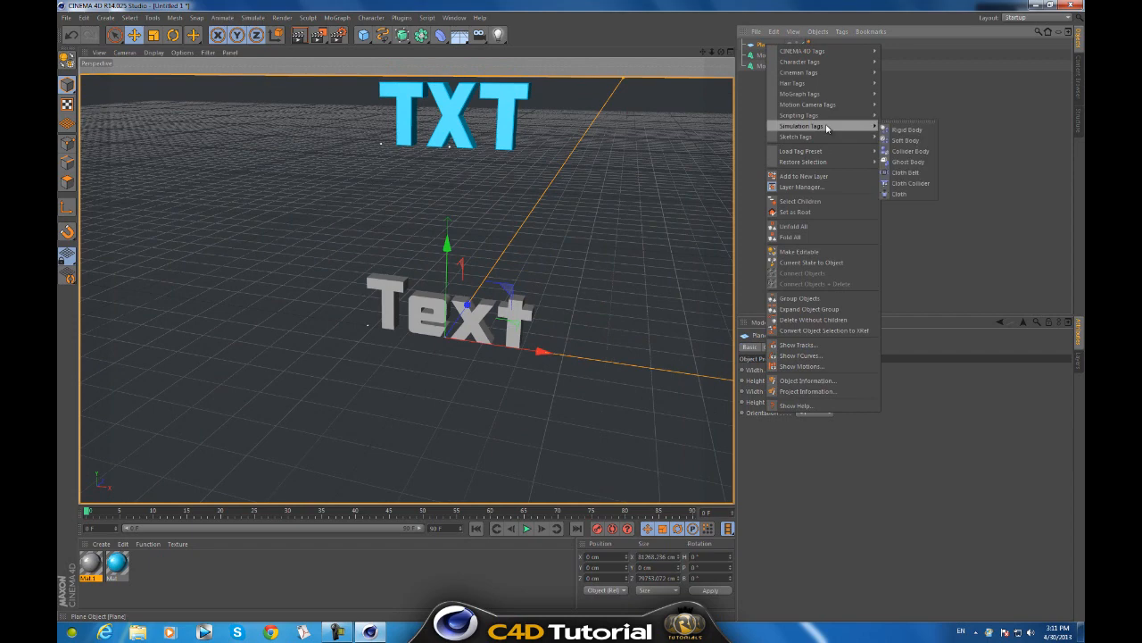
click(911, 151)
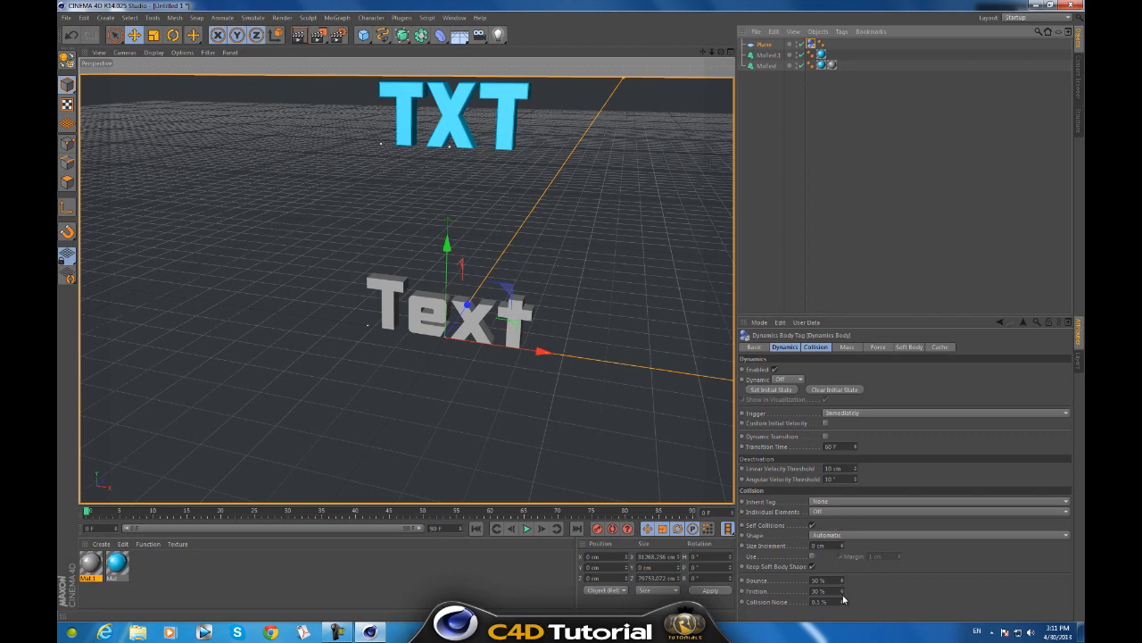
drag(843, 590, 843, 573)
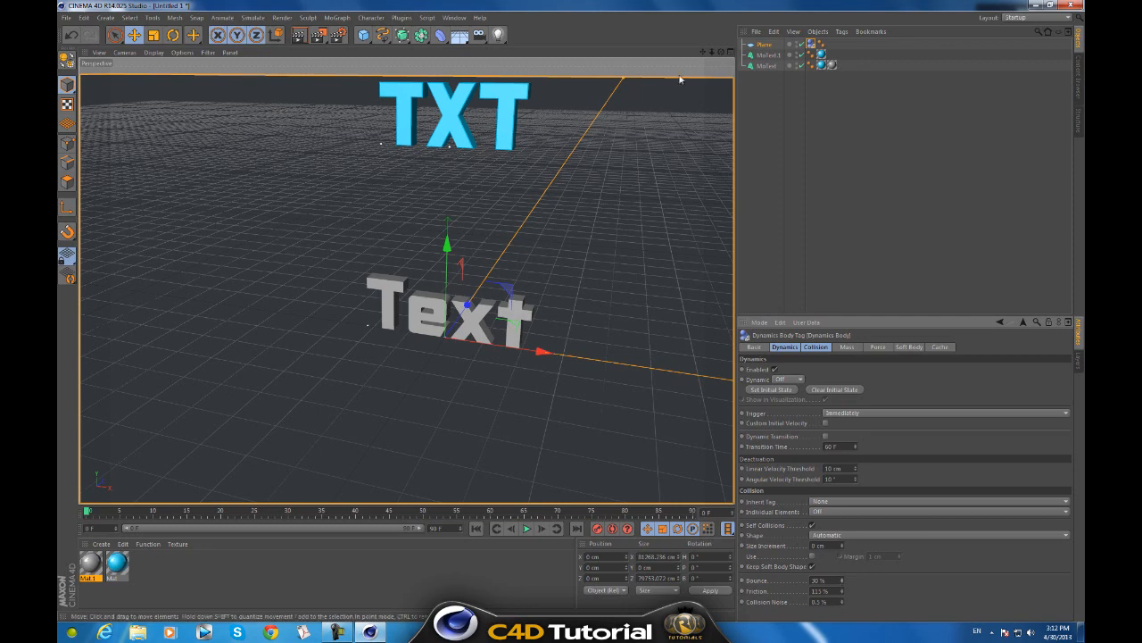
Break the lower Text object into 25 random pieces with the Thrausi plugin, without keeping the original object
drag(722, 52, 553, 317)
click(522, 318)
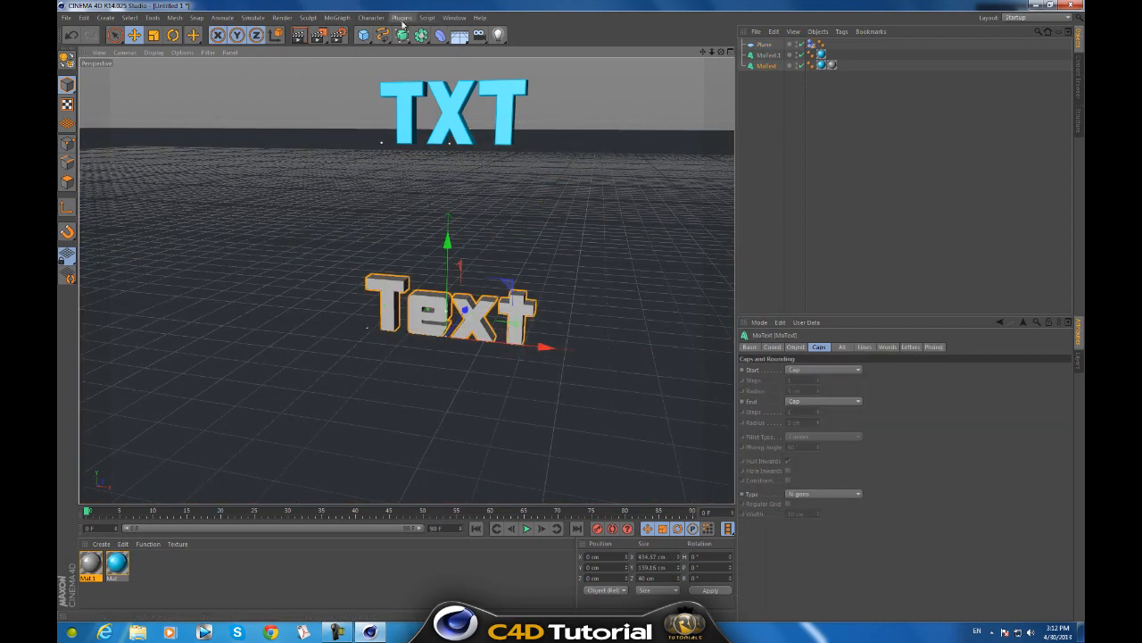
click(402, 17)
mouse_move(434, 51)
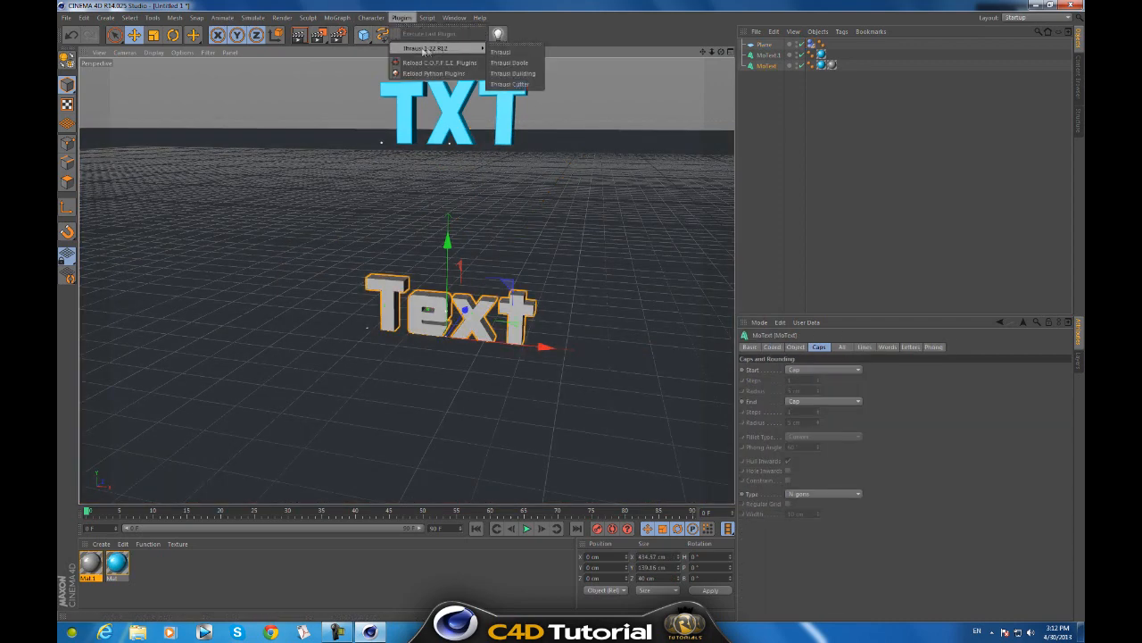
click(514, 56)
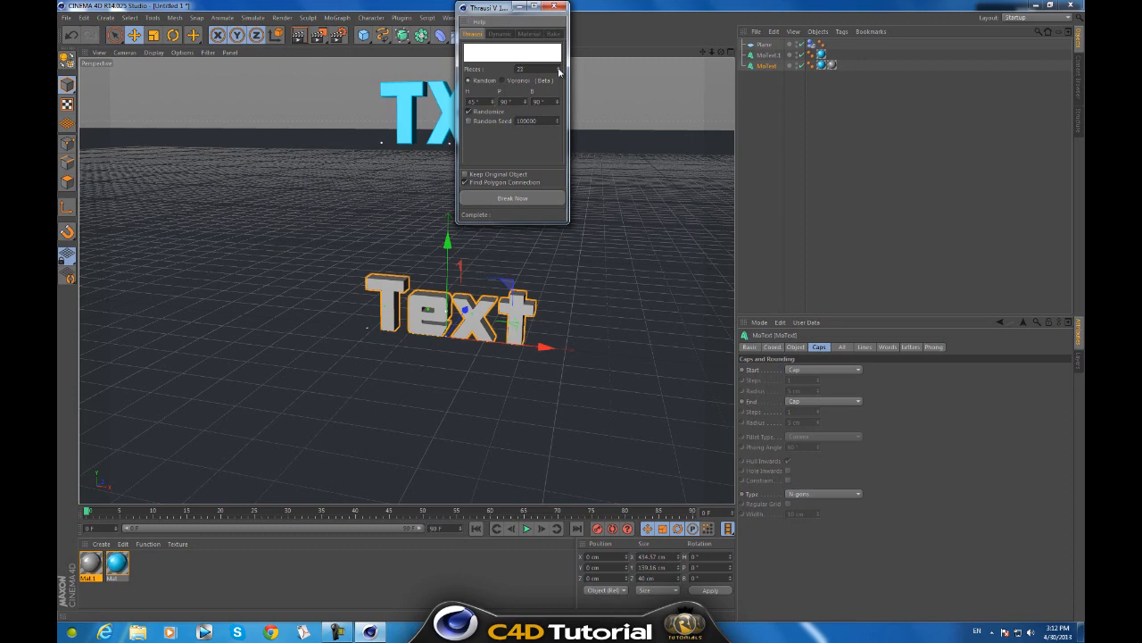
click(522, 200)
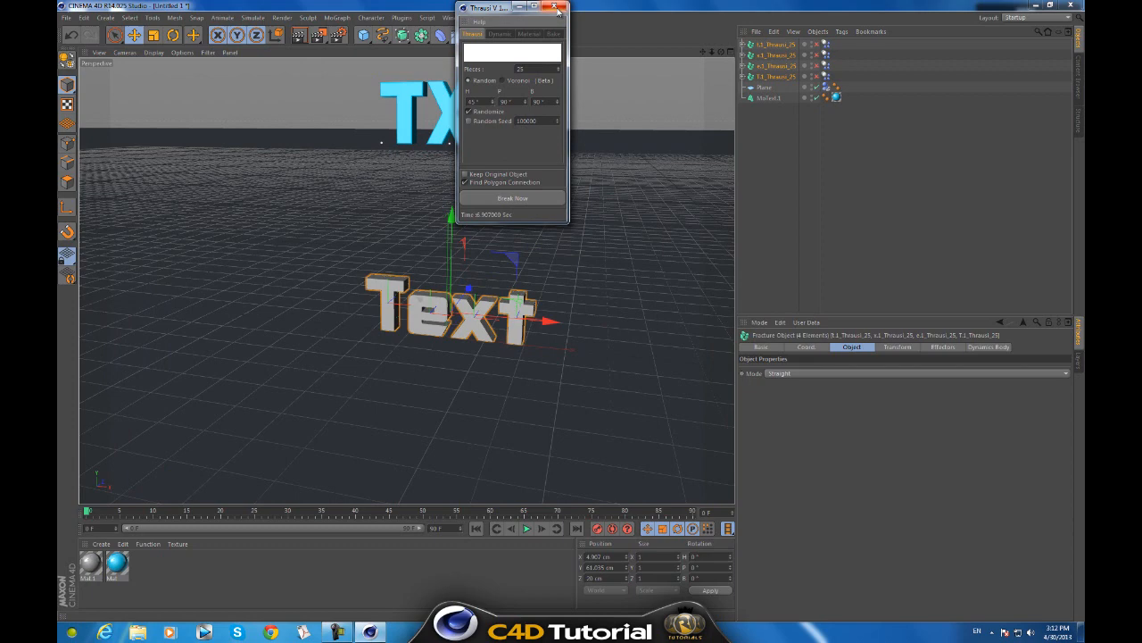
click(557, 8)
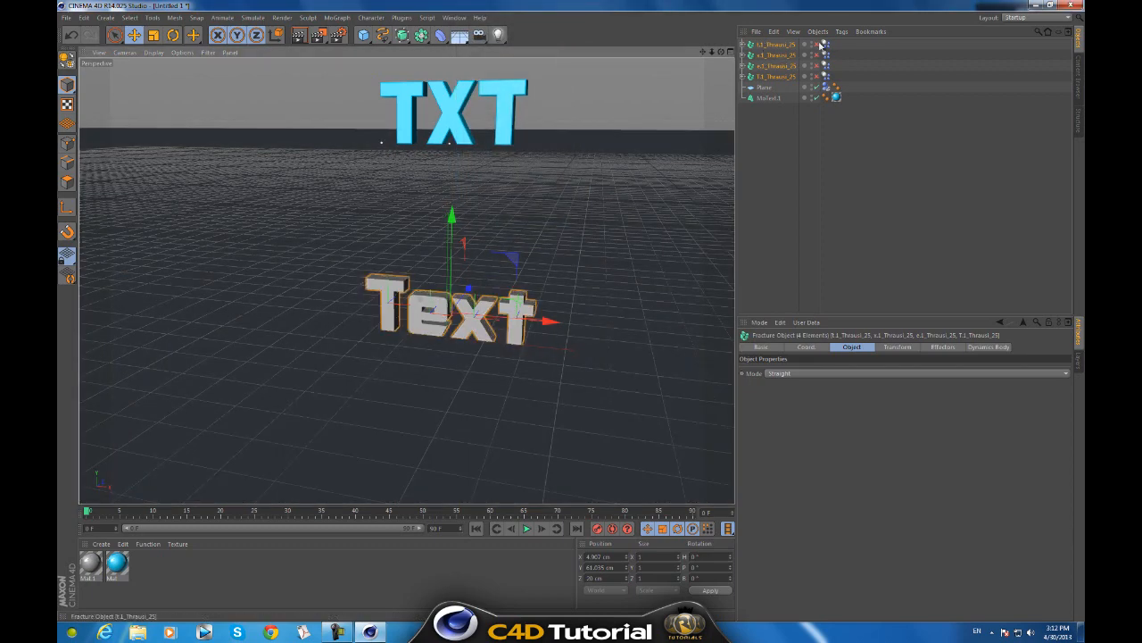
Set the Dynamics Body tags of all four fractured letters to trigger on collision with a 40 cm trigger velocity threshold
click(824, 45)
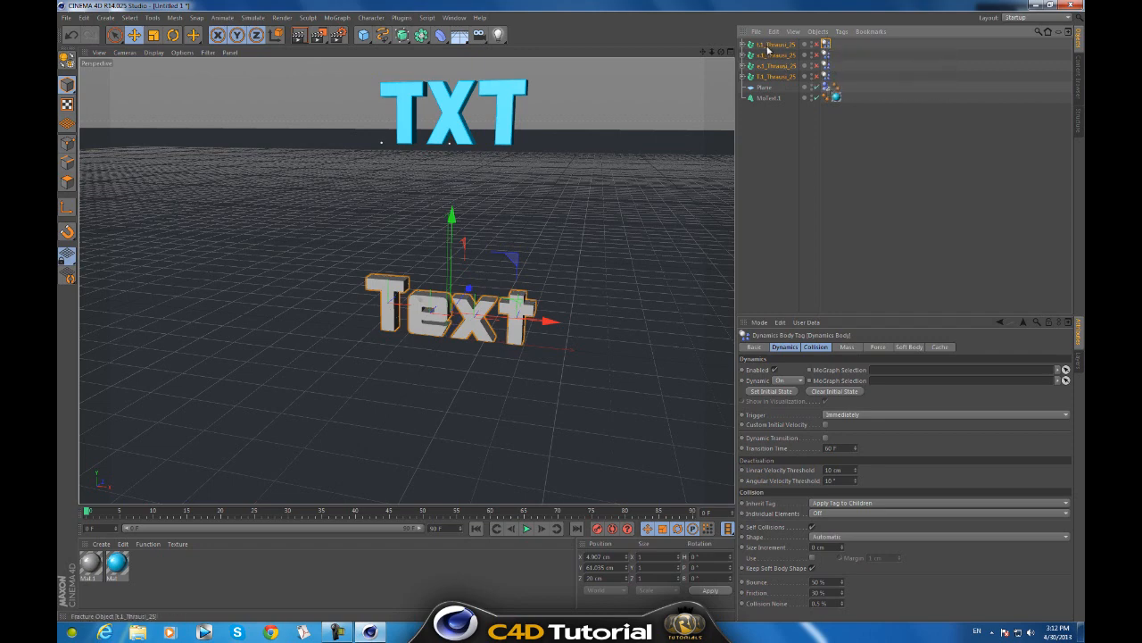
shift+click(828, 79)
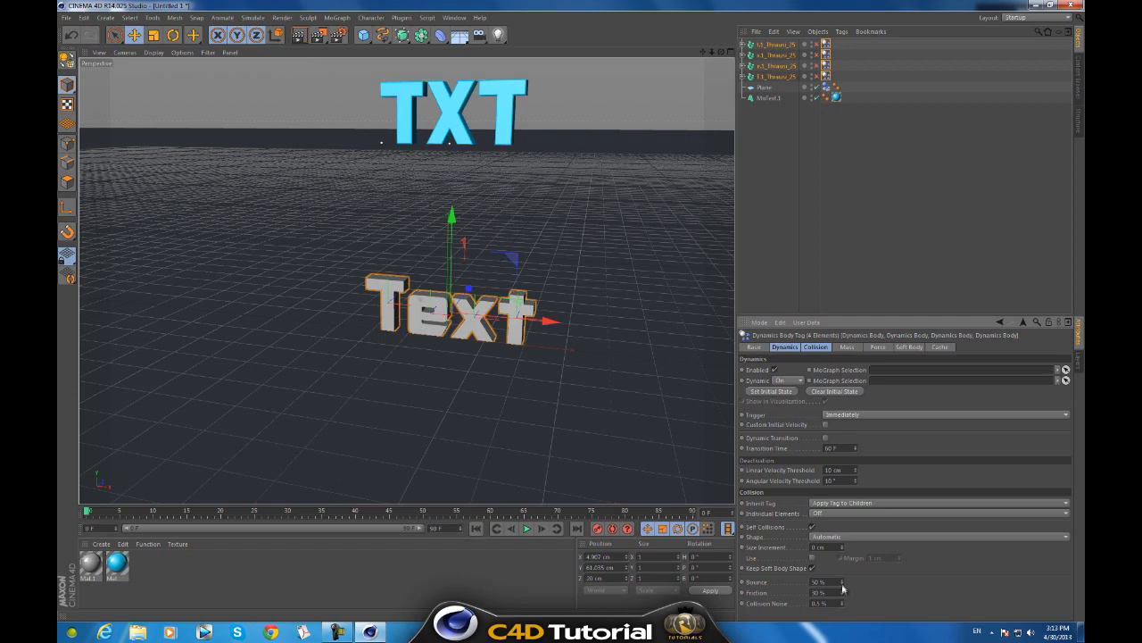
click(848, 415)
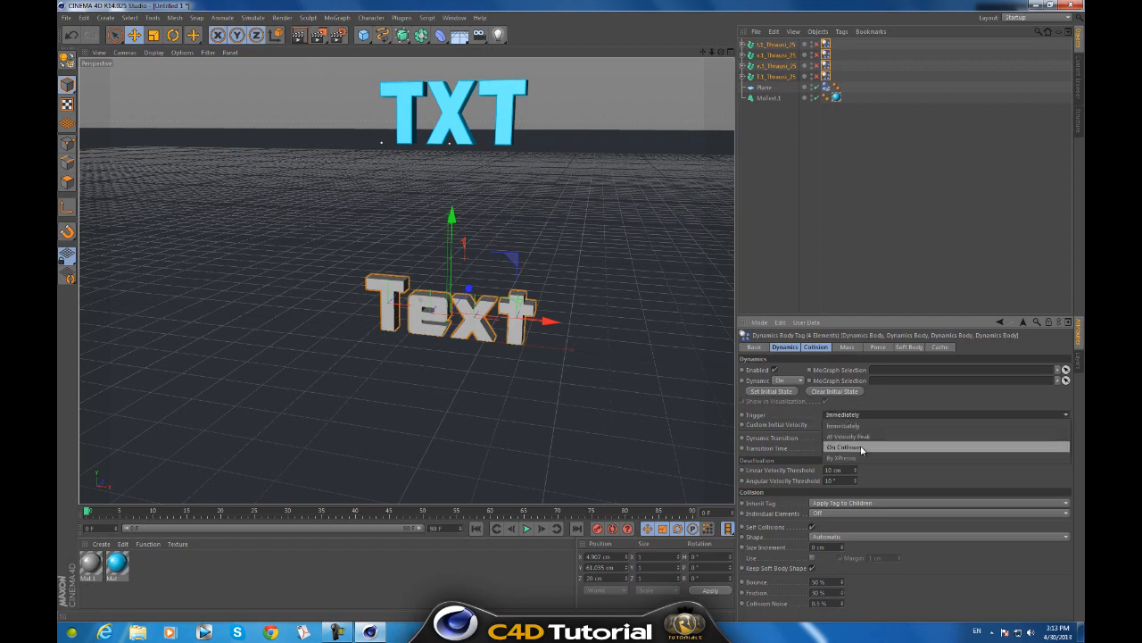
click(862, 448)
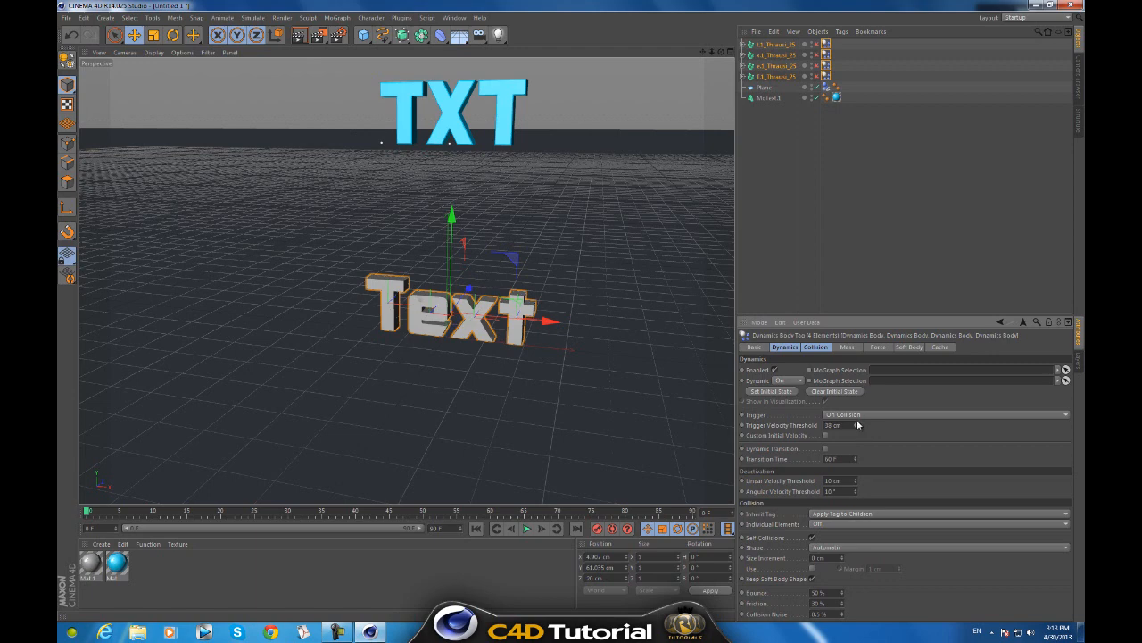
Raise the four fractured letters slightly above the floor plane, to a Y position of about 62 cm
alt+drag(574, 313, 574, 313)
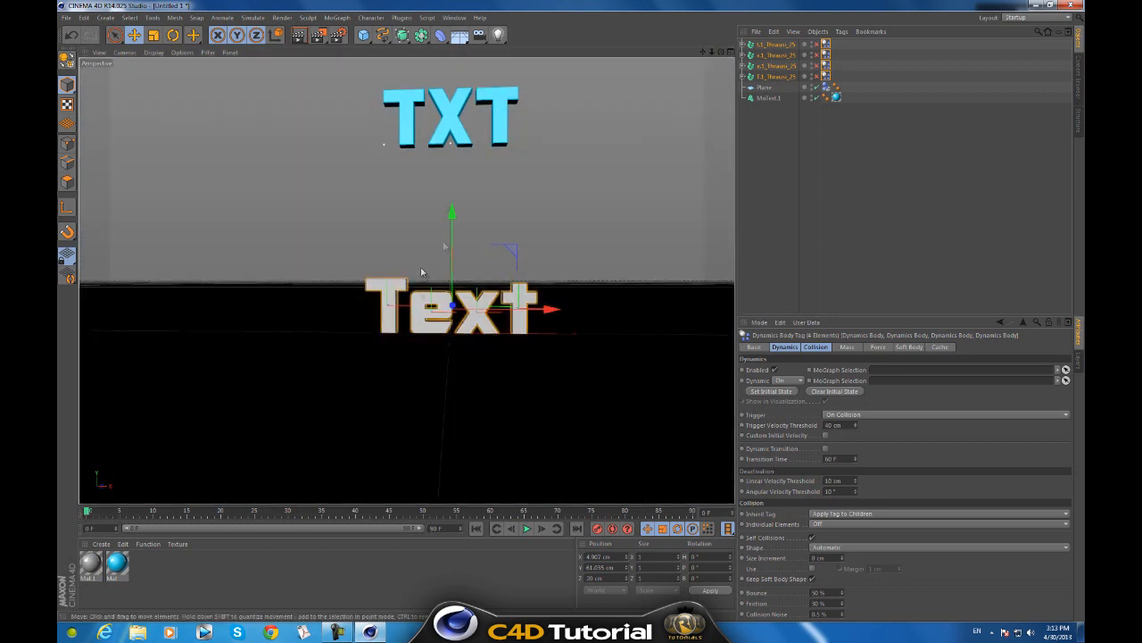
drag(452, 211, 453, 205)
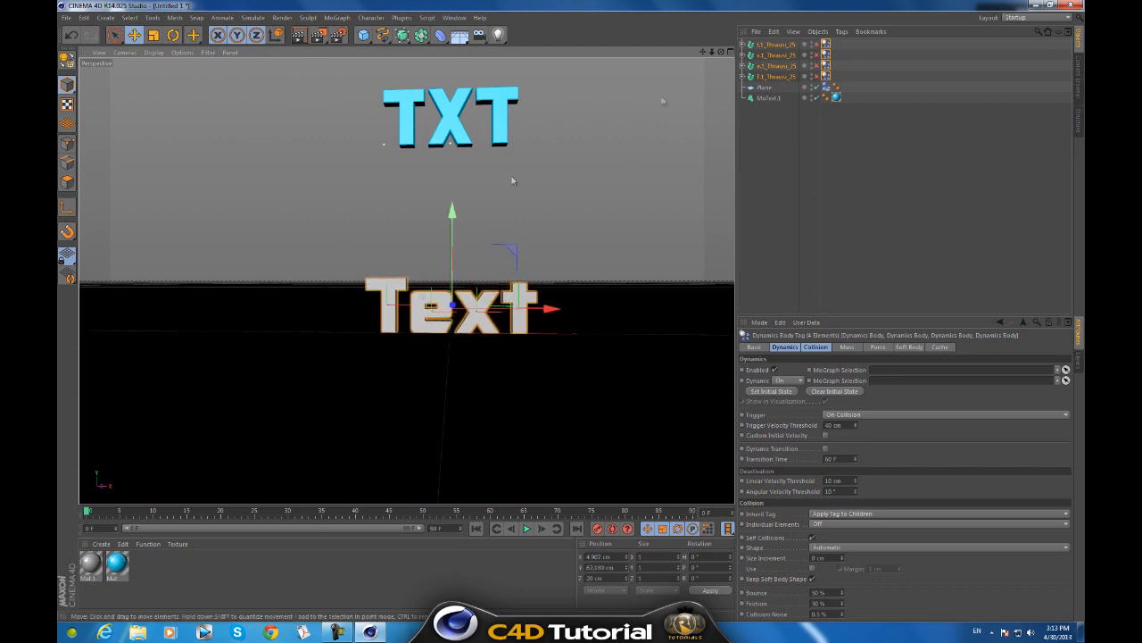
scroll(588, 314, up, 5)
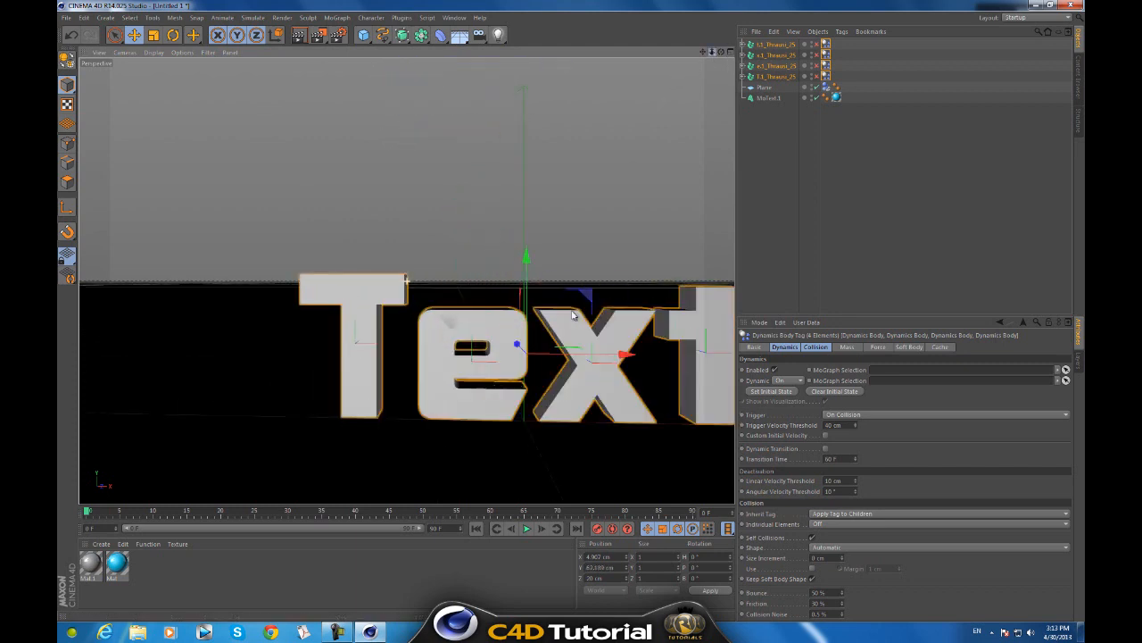
alt+drag(573, 314, 572, 314)
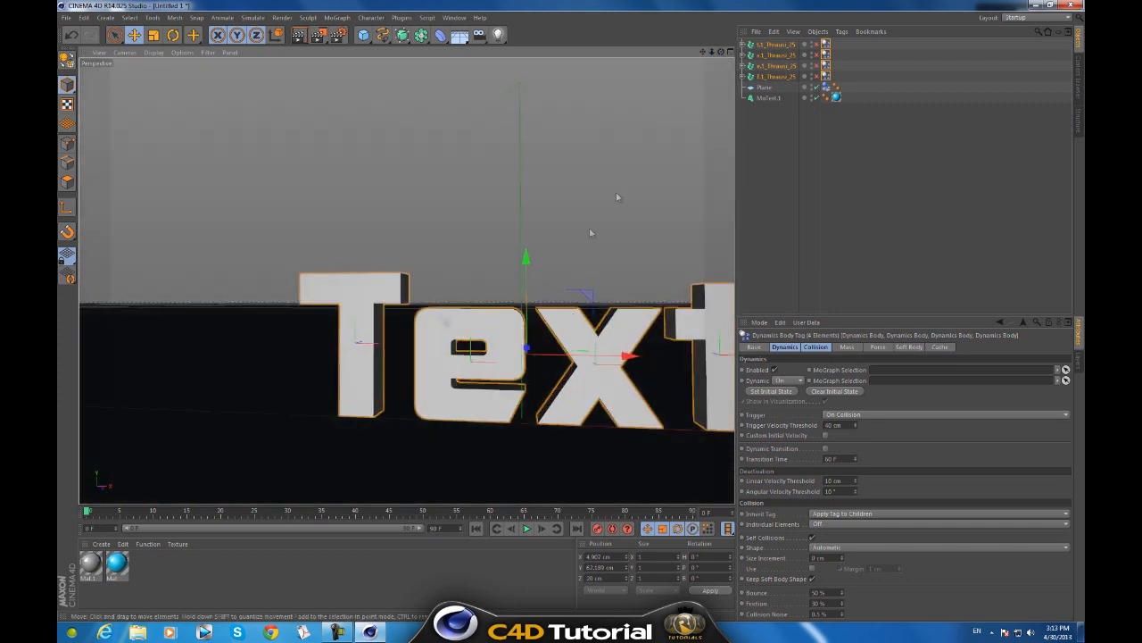
drag(526, 258, 527, 258)
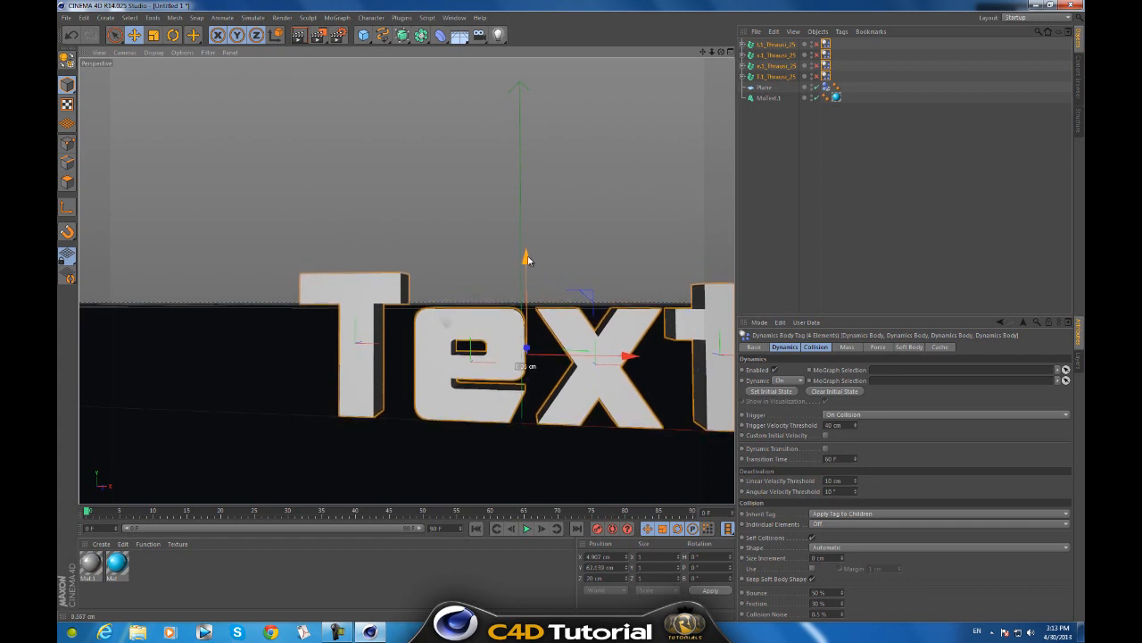
Play the simulation to check the fractured text on the floor, and return to the first frame
alt+drag(572, 315, 572, 315)
drag(712, 51, 572, 315)
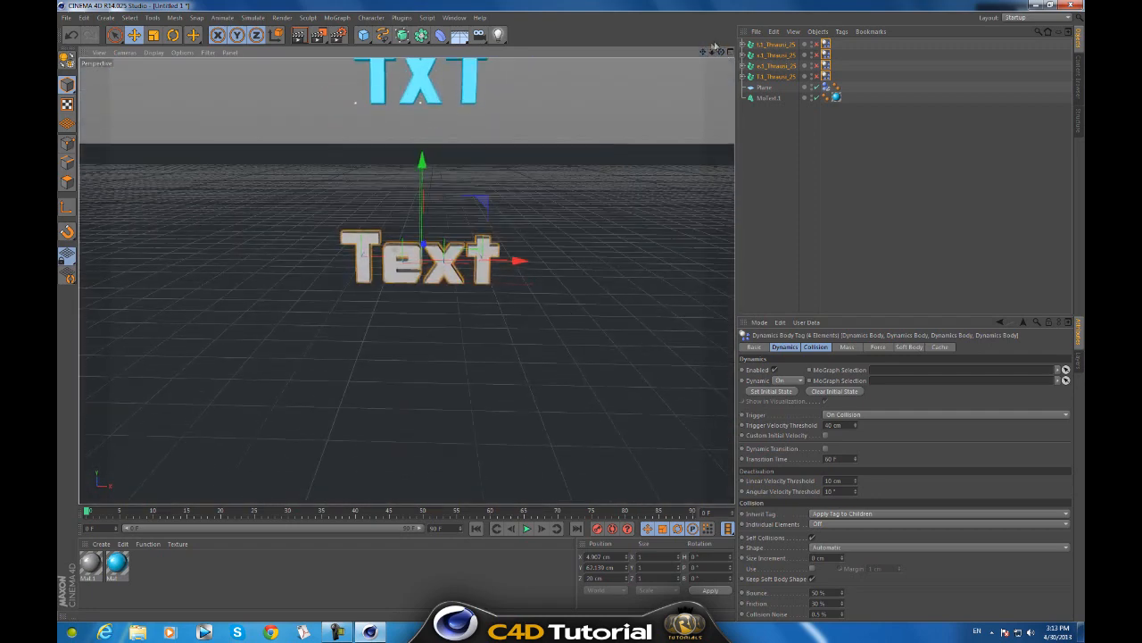
drag(719, 56, 571, 313)
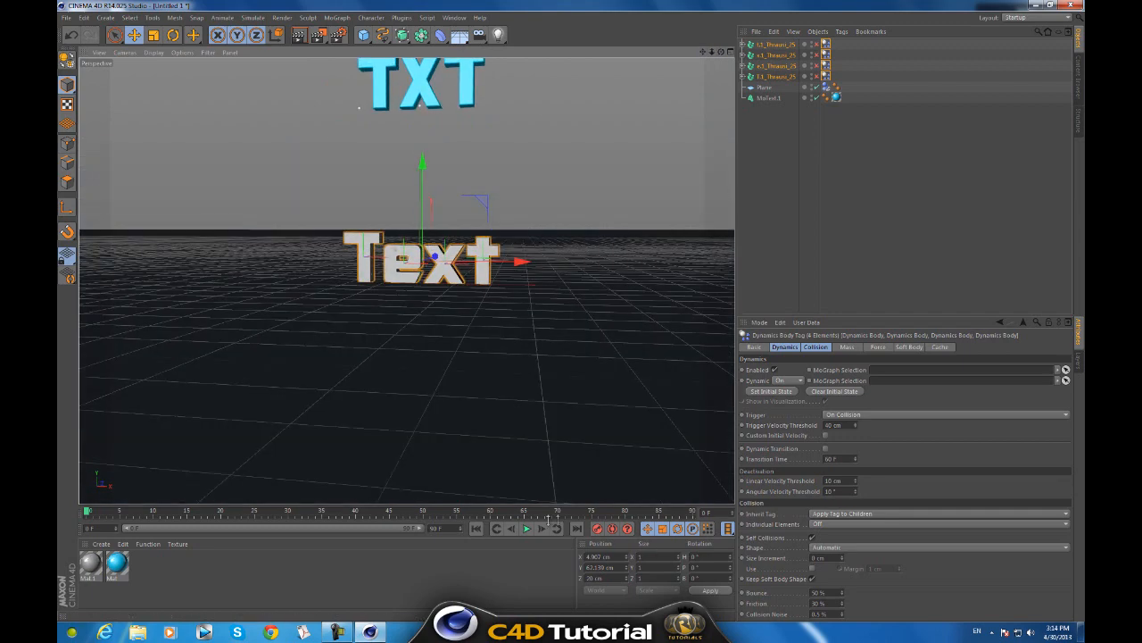
click(528, 528)
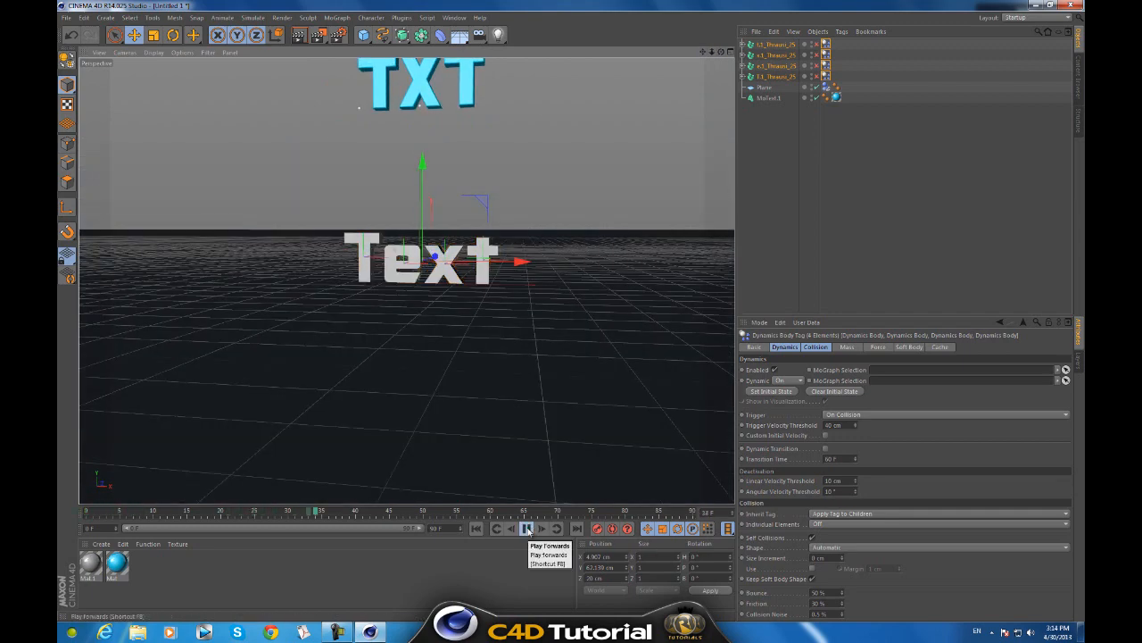
click(527, 528)
click(476, 529)
Move the upper TXT text object much higher above the fractured text along the Y axis
drag(703, 53, 572, 314)
click(767, 98)
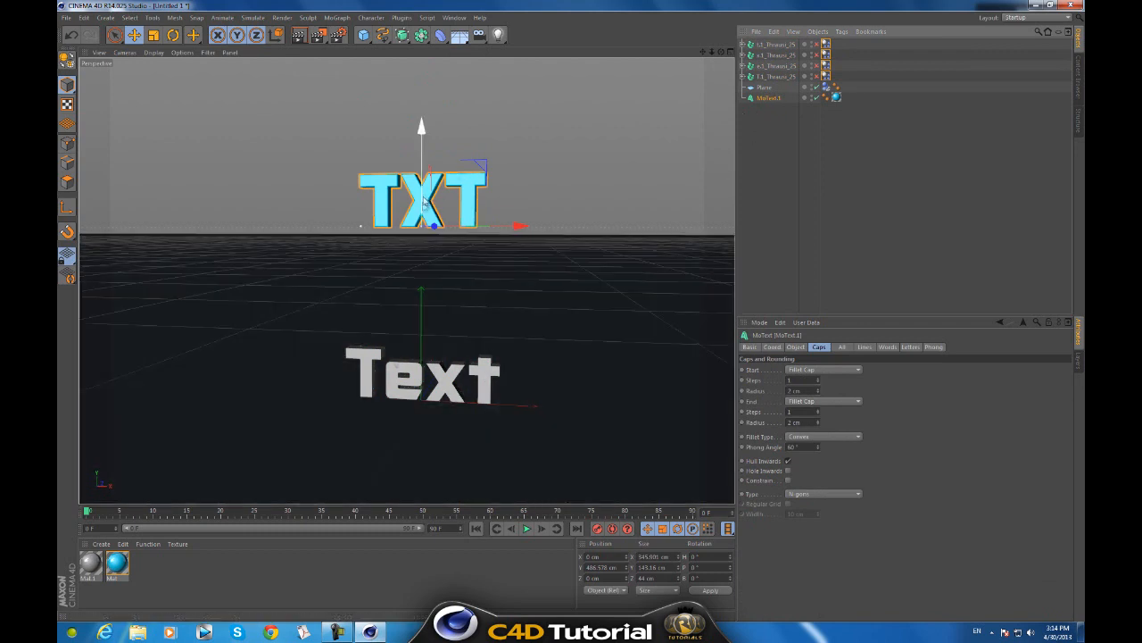
drag(423, 174, 570, 309)
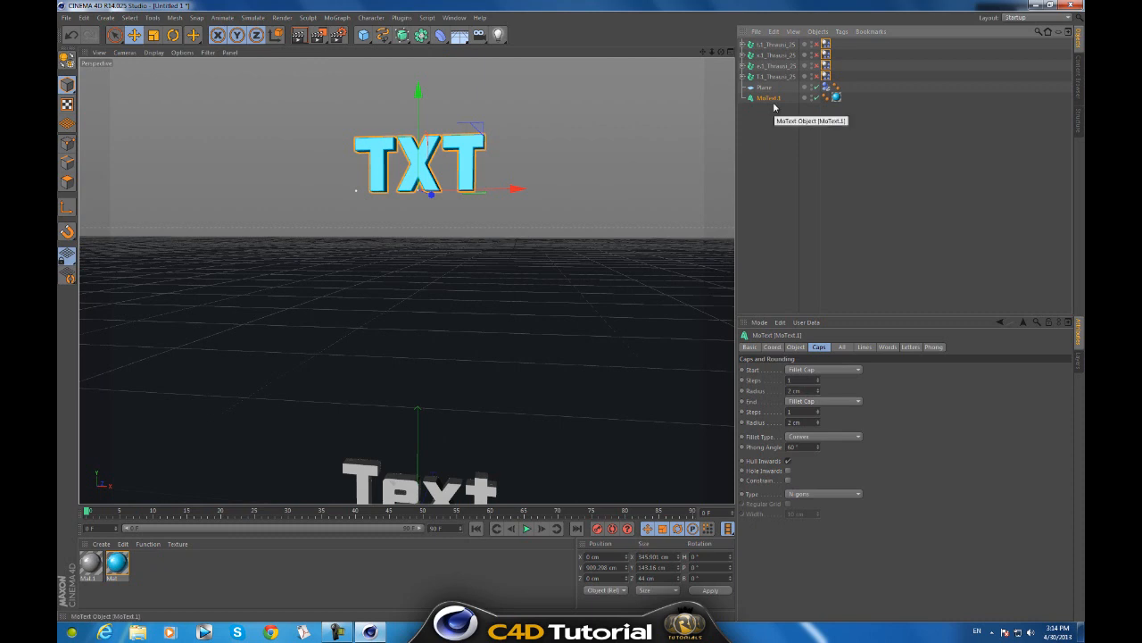
Make the upper MoText object editable and expand its hierarchy down to the individual letter objects
key(c)
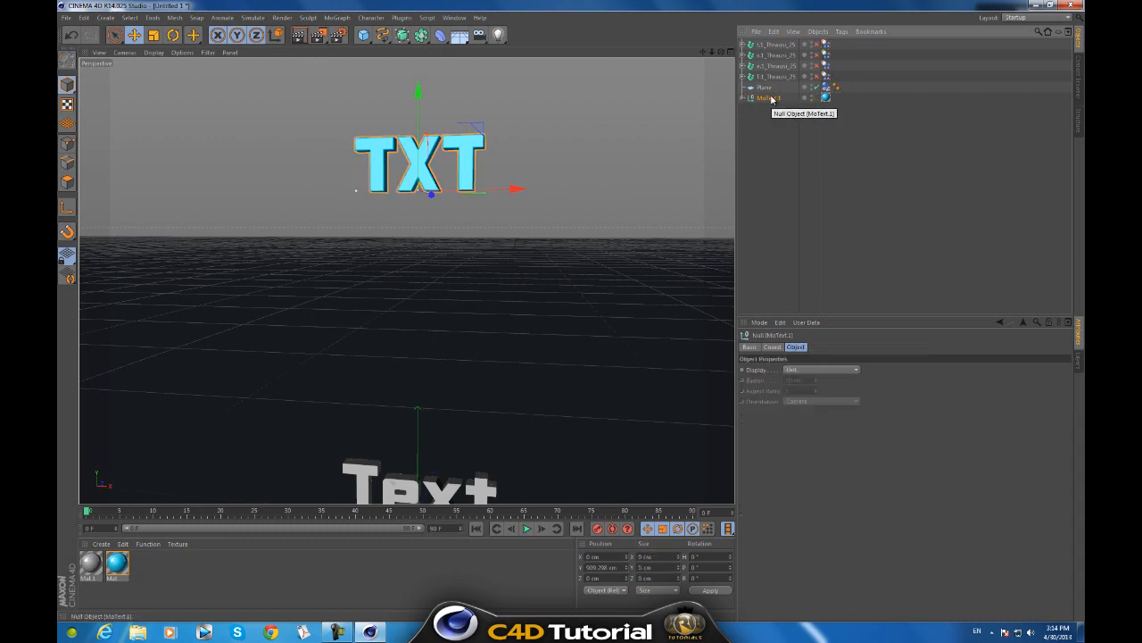
right_click(770, 98)
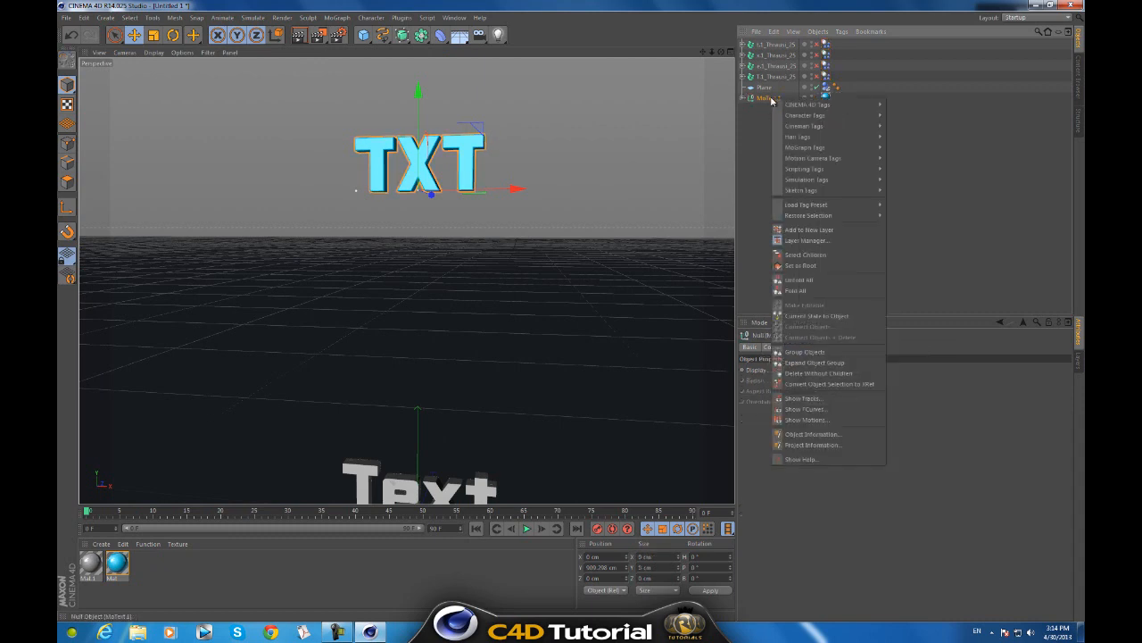
click(806, 255)
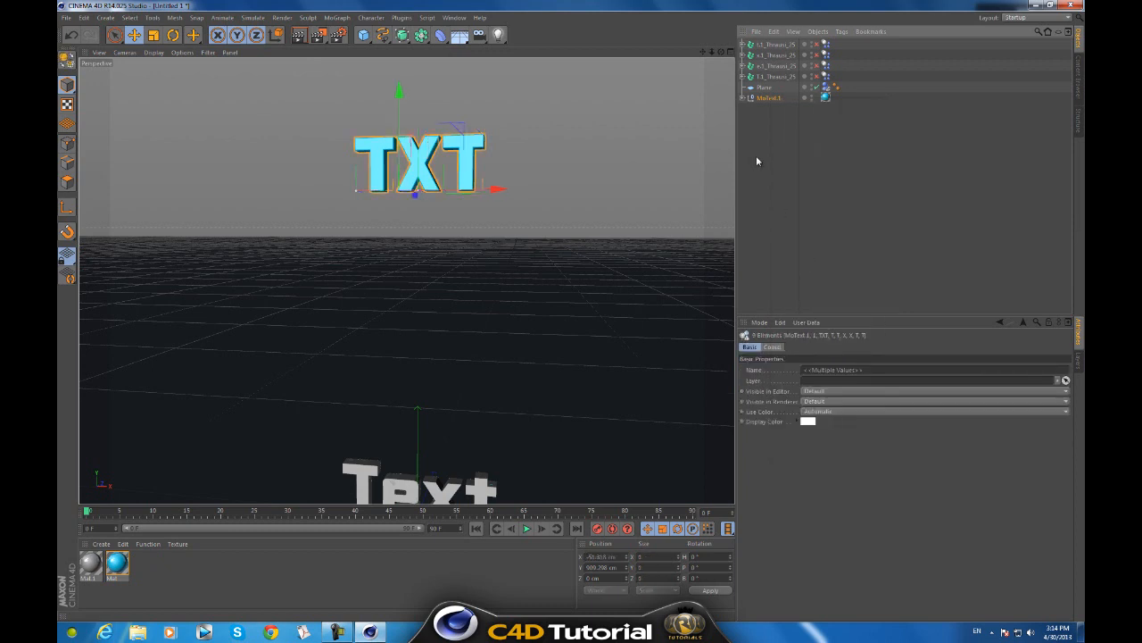
click(743, 100)
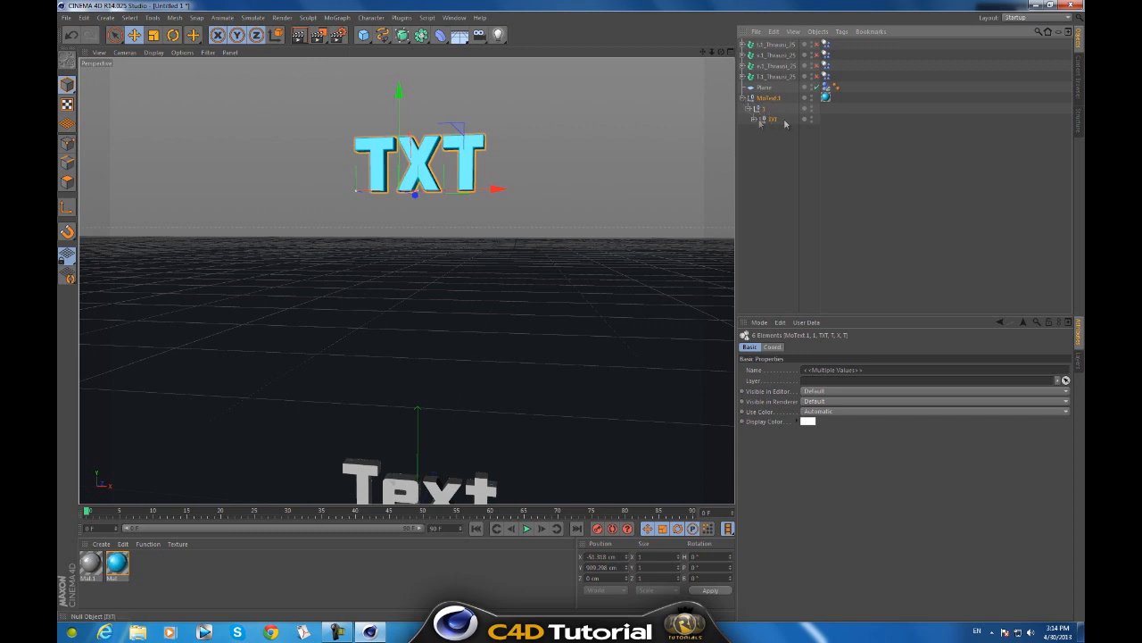
click(753, 118)
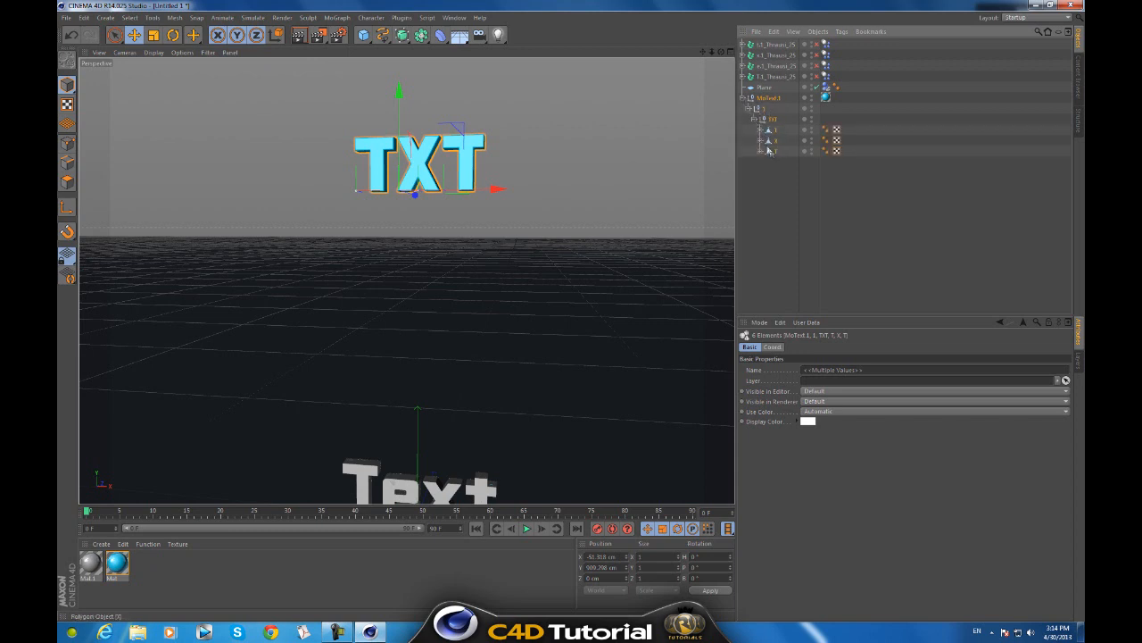
Move the TXT letter group out to the top level of the hierarchy and delete the leftover MoText null
click(773, 152)
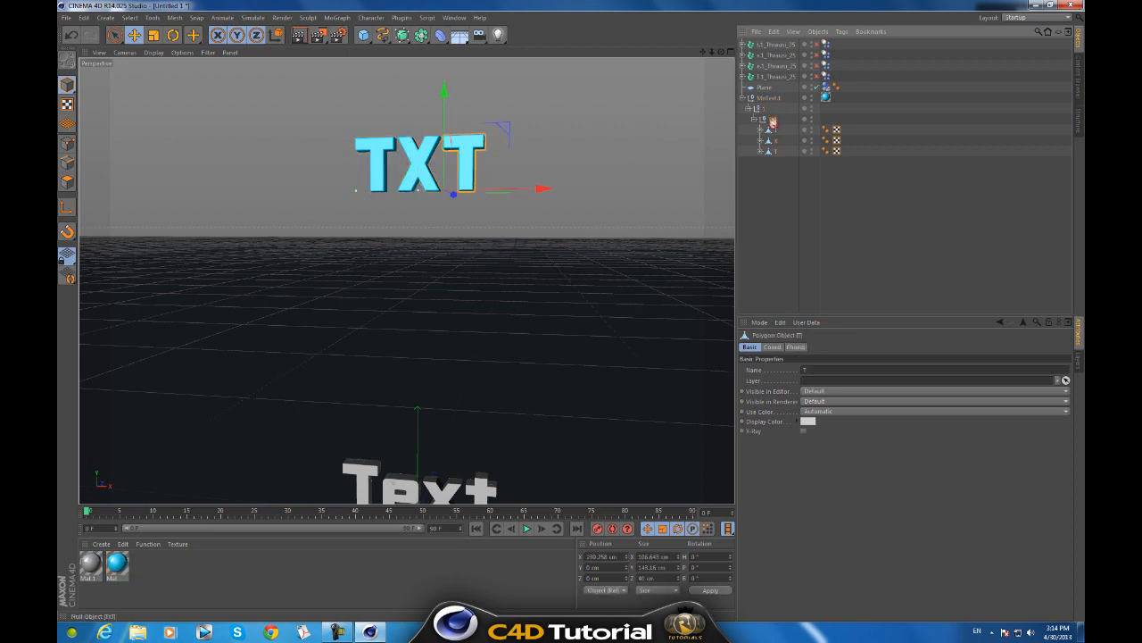
drag(771, 119, 769, 165)
click(769, 103)
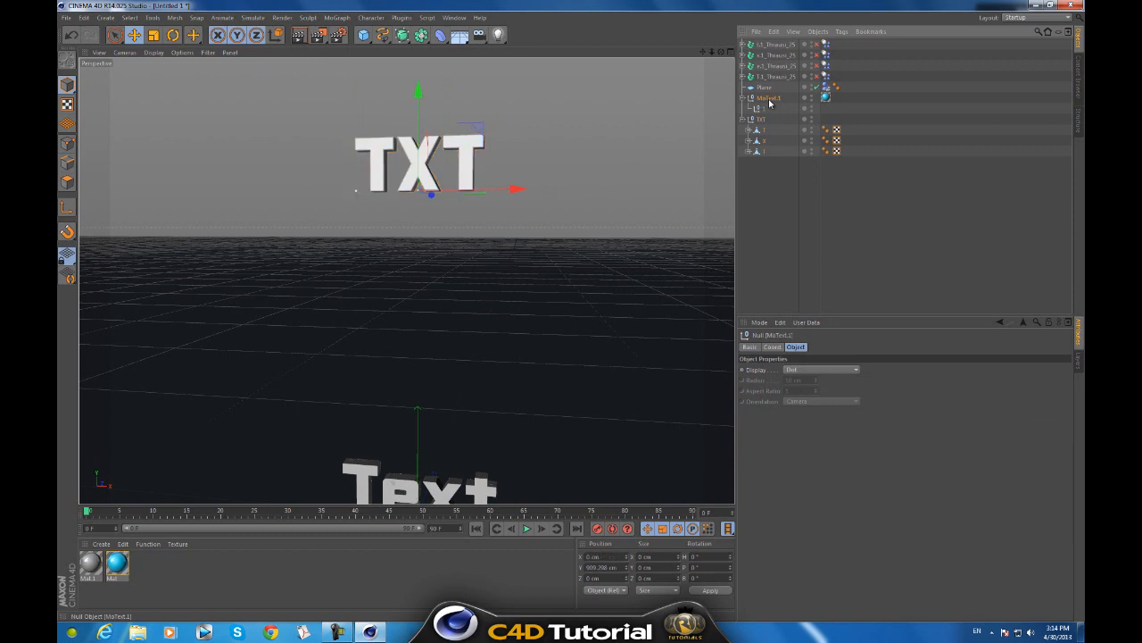
key(Delete)
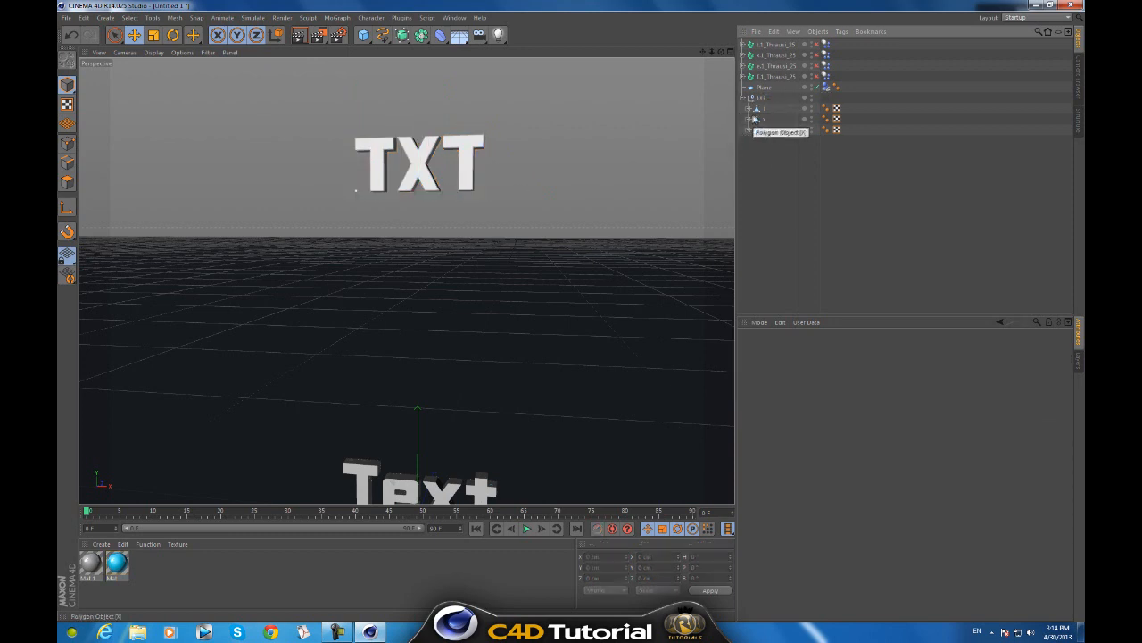
Merge the first T of TXT with its caps and roundings using Connect Objects + Delete
click(757, 109)
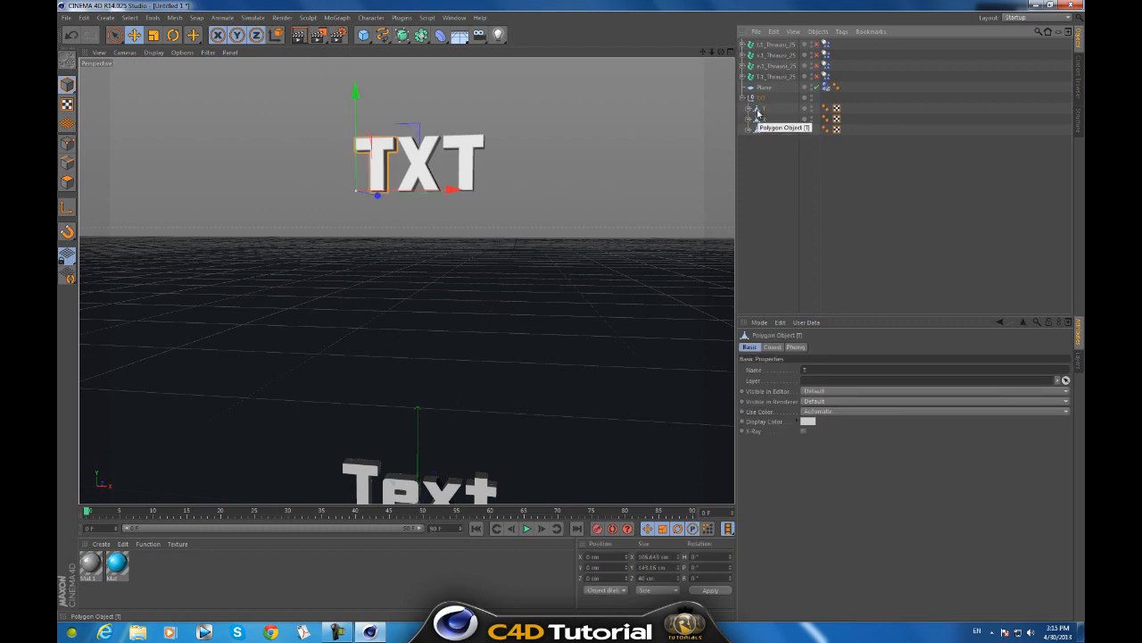
right_click(758, 114)
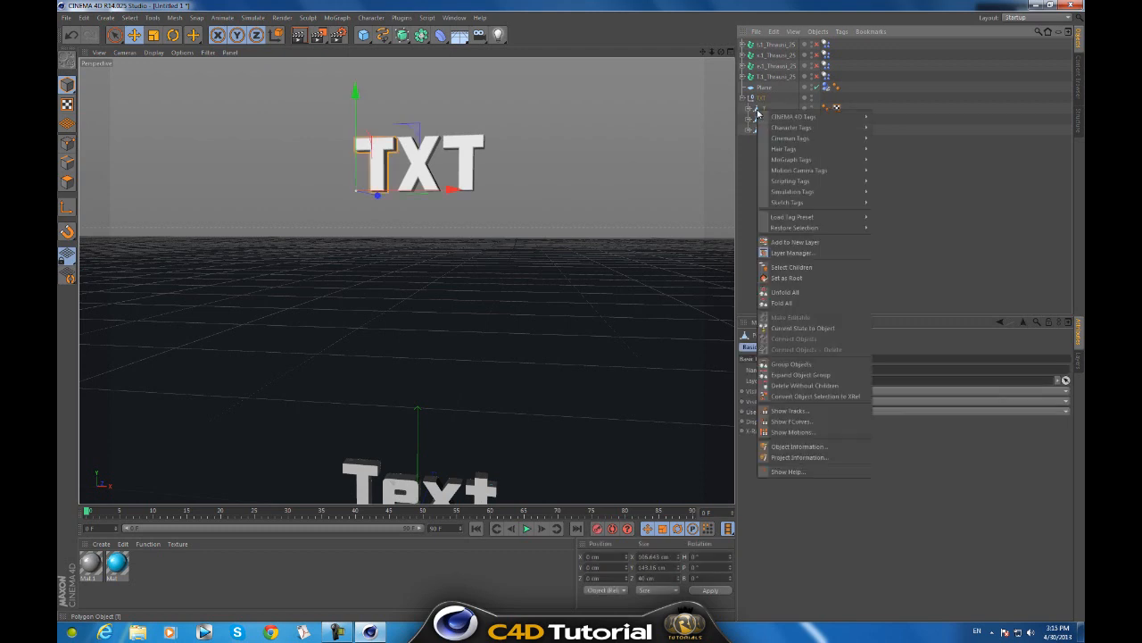
click(820, 268)
right_click(763, 110)
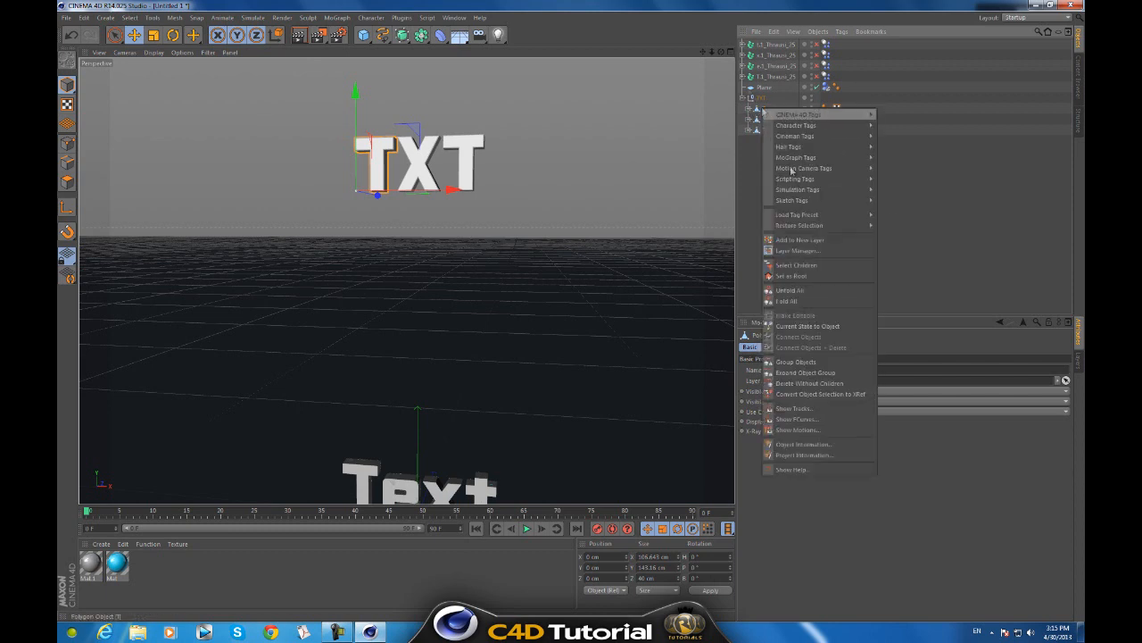
click(803, 266)
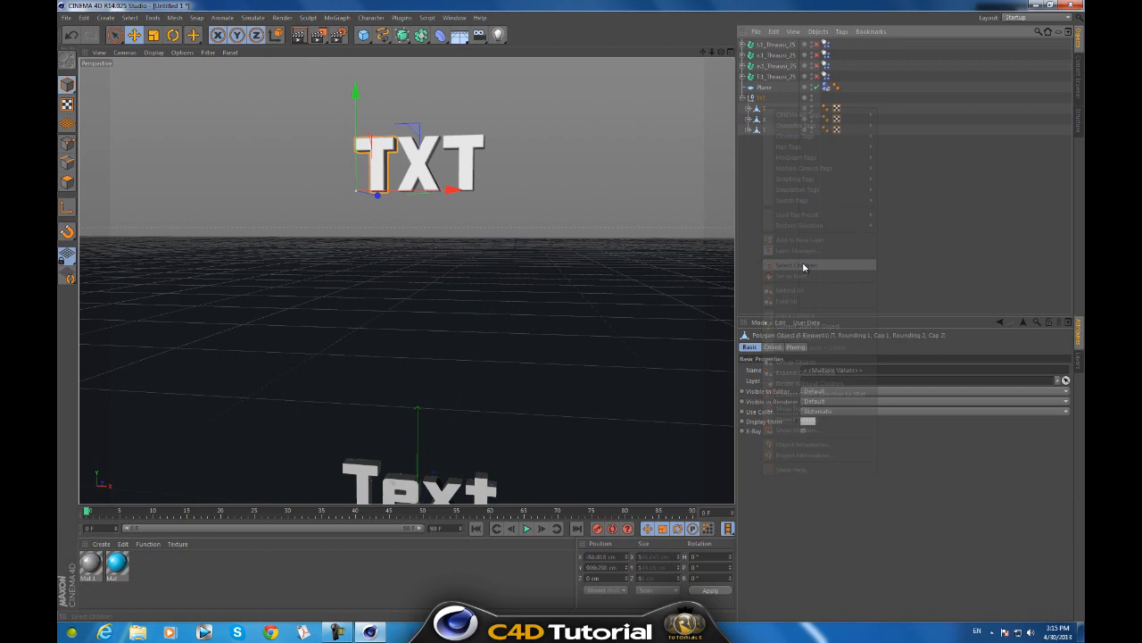
right_click(759, 111)
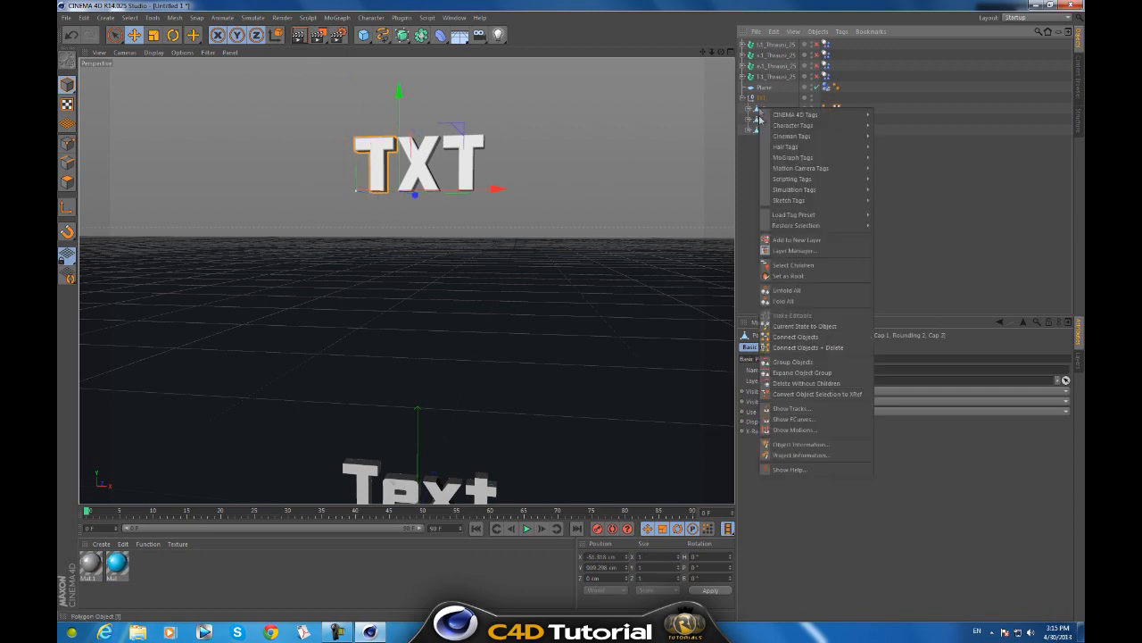
click(839, 347)
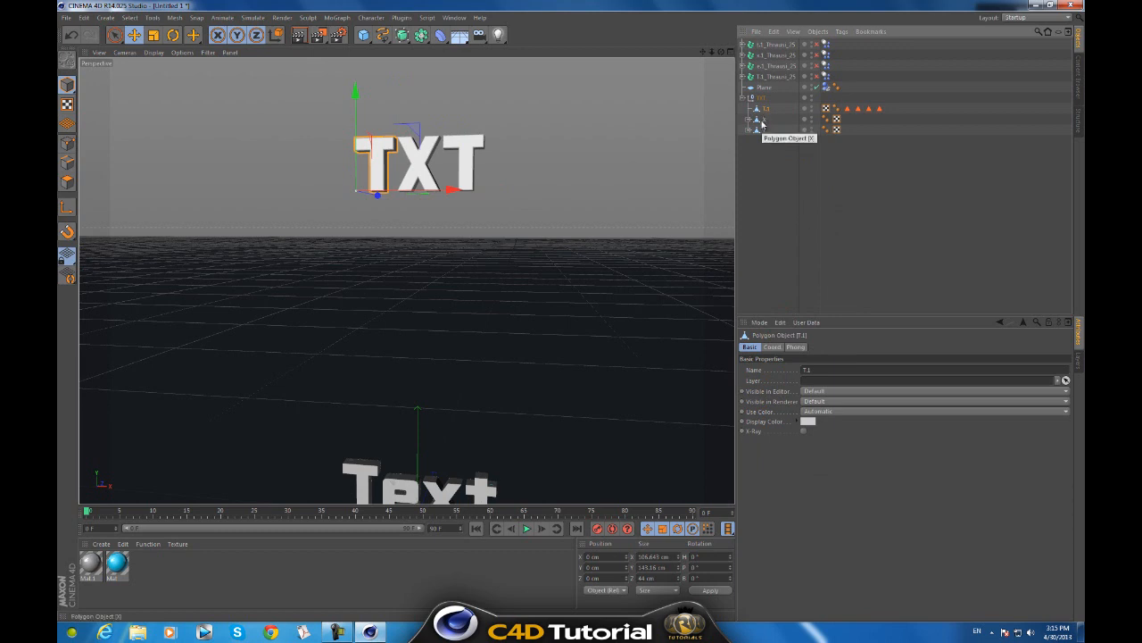
Merge the X of TXT and all its child parts into one object with Connect Objects + Delete
right_click(761, 125)
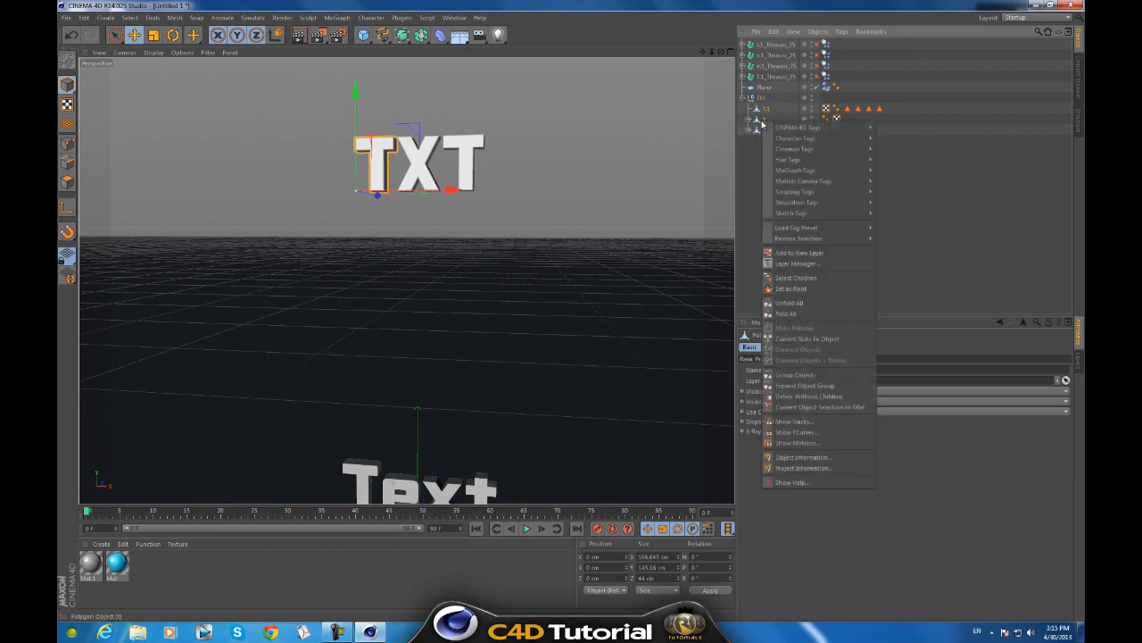
click(819, 280)
right_click(758, 118)
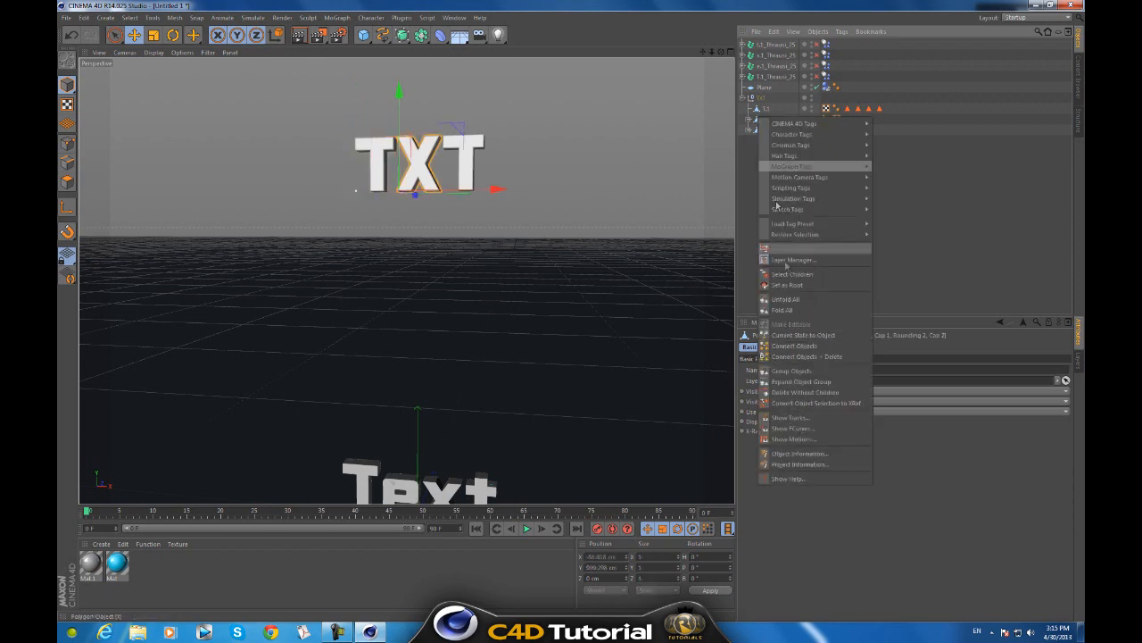
click(821, 357)
Merge the last T of TXT and its child parts with Connect Objects + Delete, and select the merged letter
right_click(769, 131)
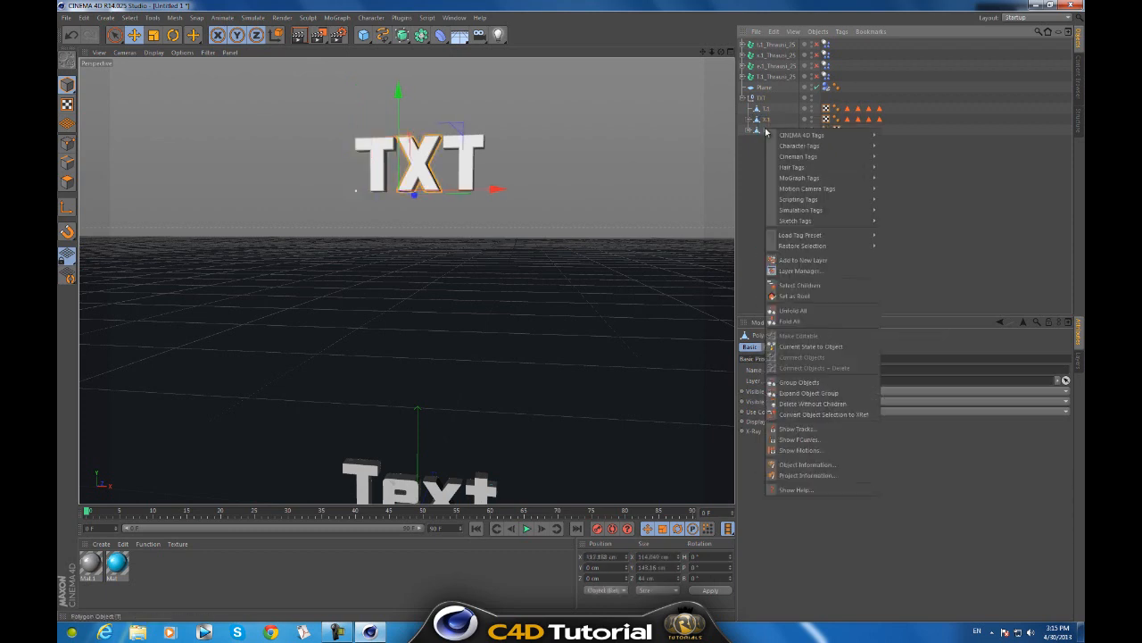
click(833, 285)
right_click(763, 132)
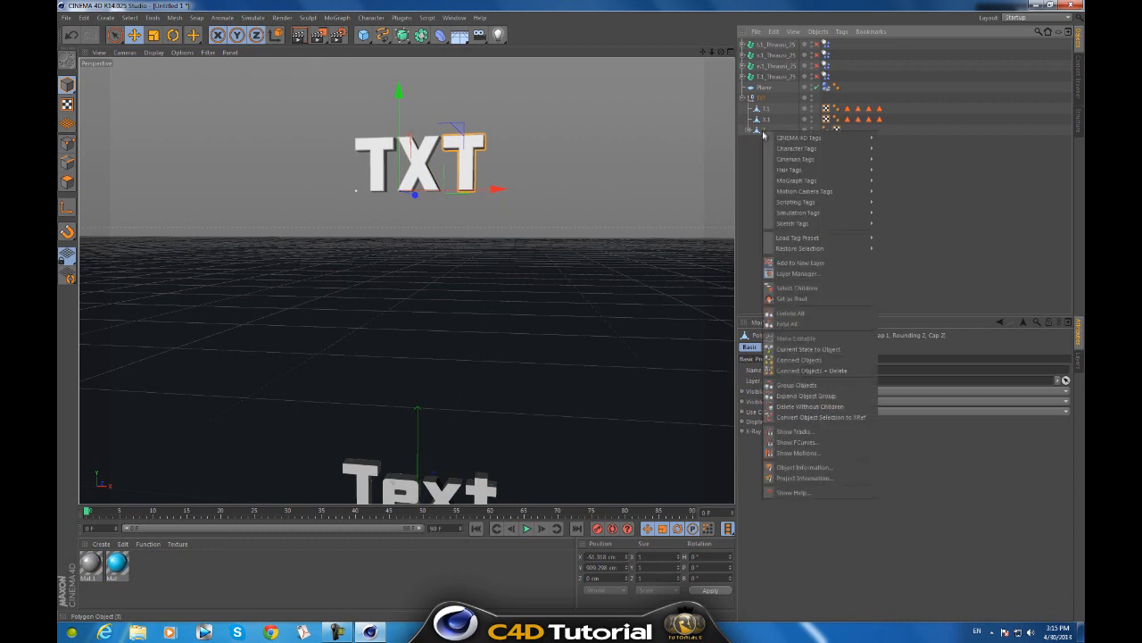
click(819, 372)
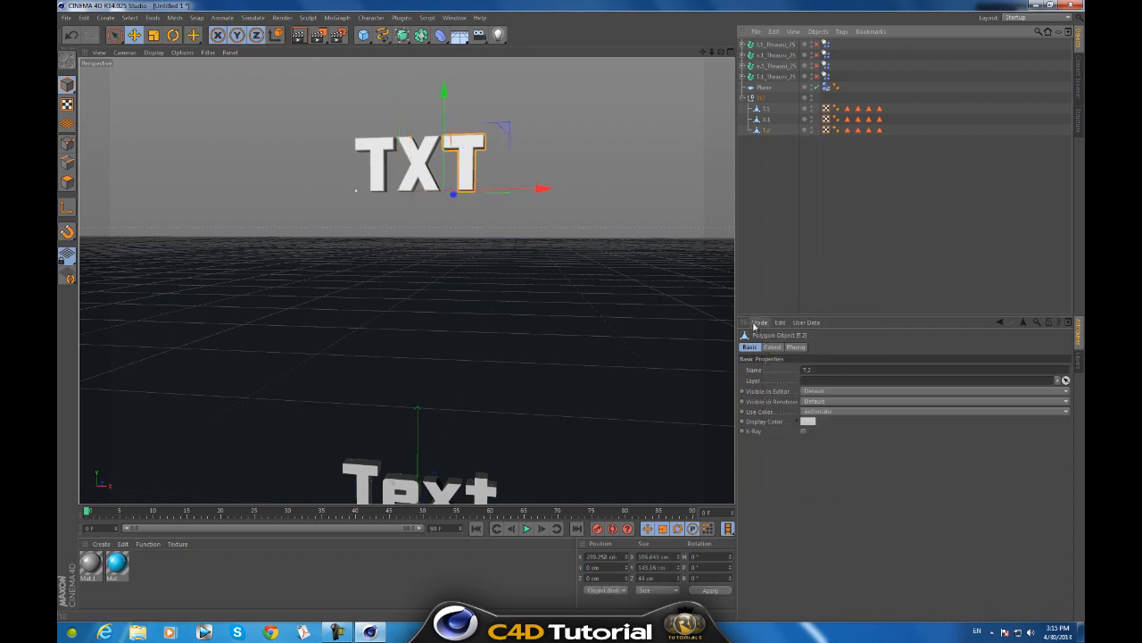
click(775, 161)
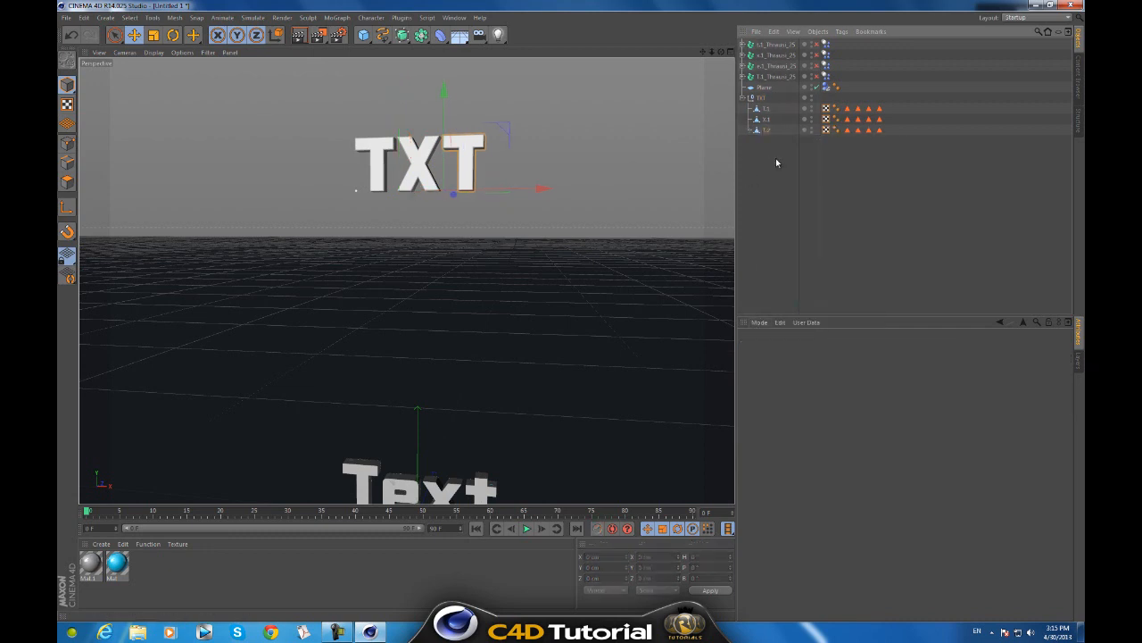
click(451, 169)
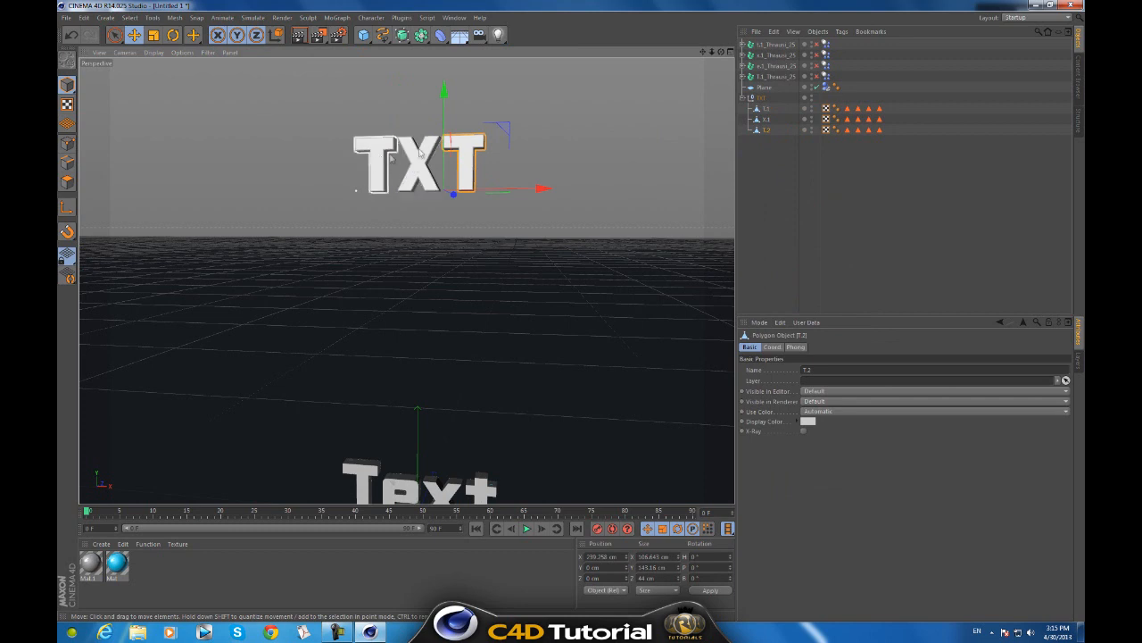
Add a Rigid Body simulation tag to the TXT letter group
click(760, 193)
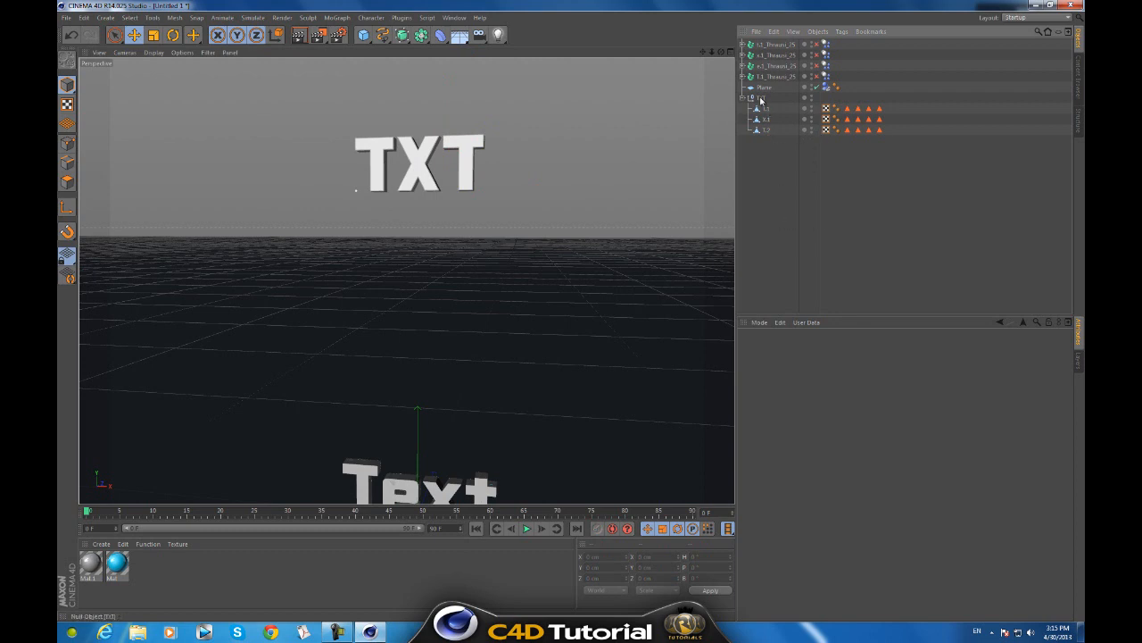
click(764, 99)
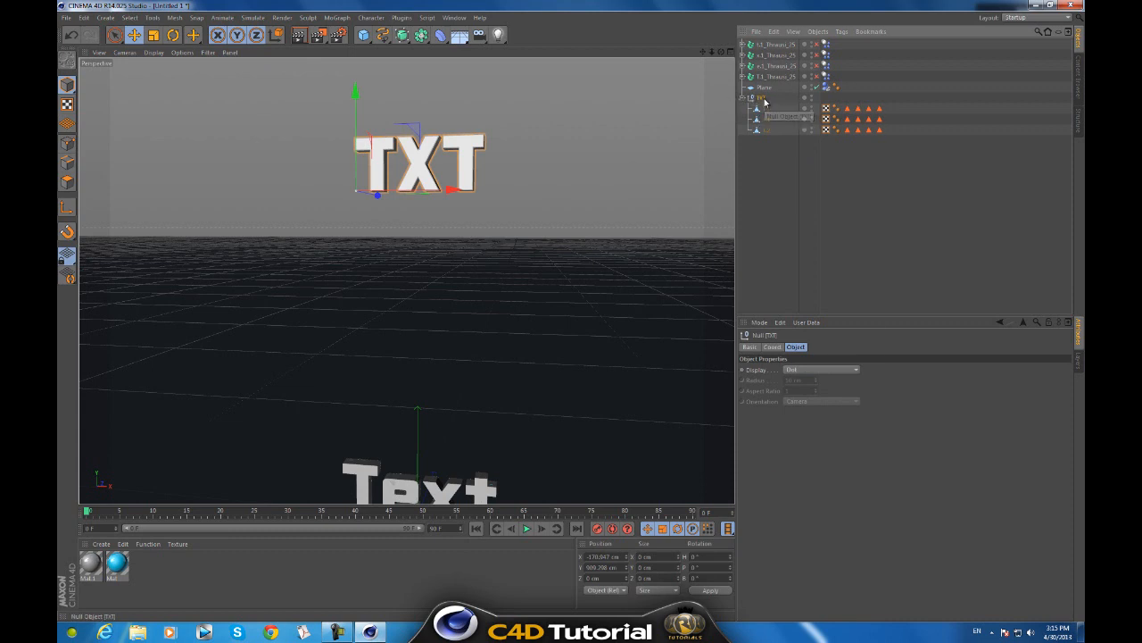
right_click(764, 101)
mouse_move(814, 184)
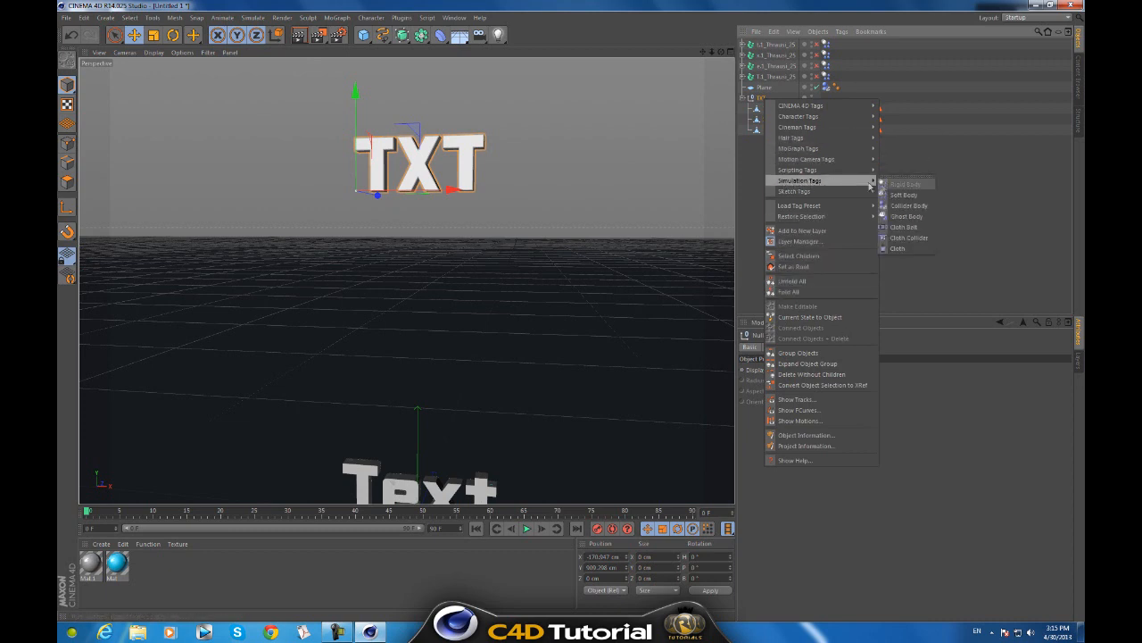
click(906, 184)
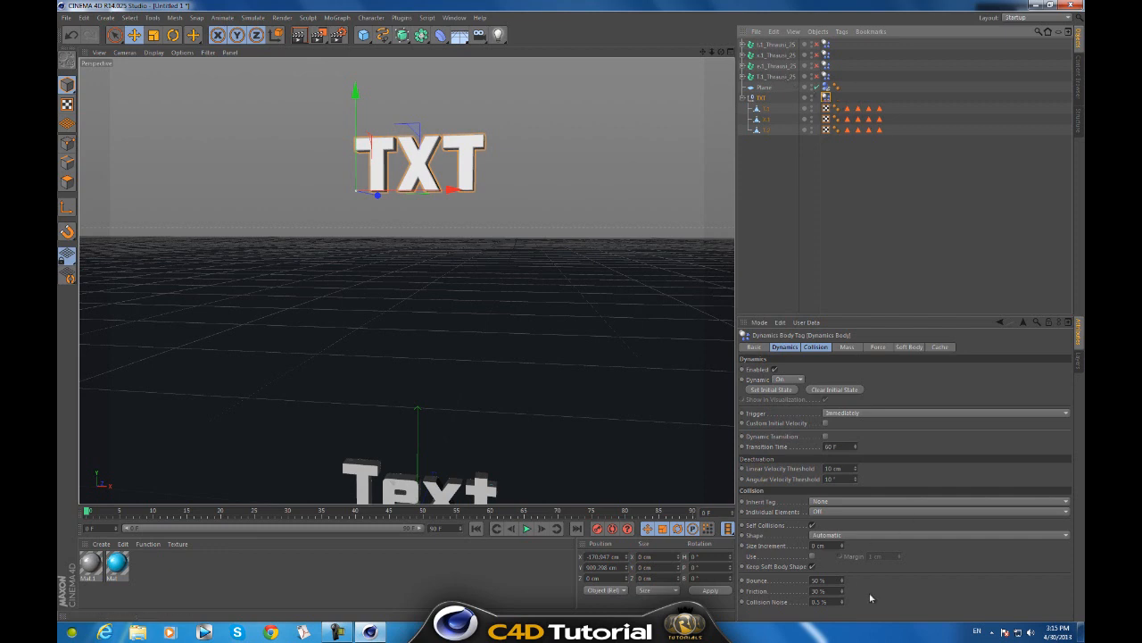
Set the TXT group's dynamics tag to 30% bounce, 400% friction and 0% collision noise, and copy the tag to its child letters
drag(842, 580, 842, 549)
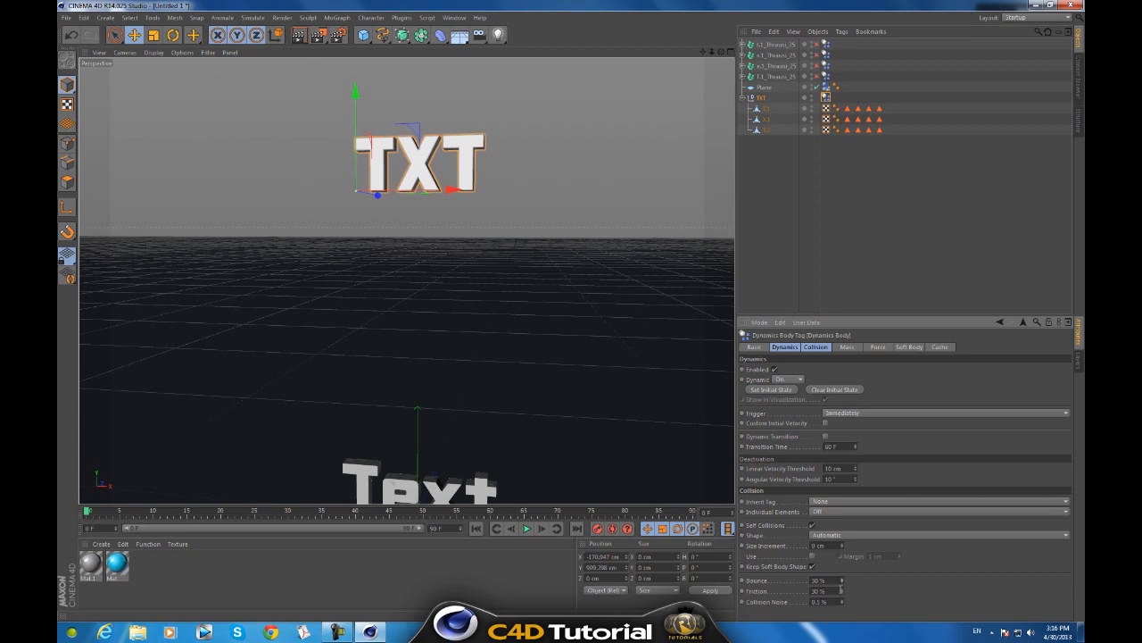
mouse_move(843, 593)
mouse_down()
mouse_move(842, 580)
mouse_move(842, 591)
mouse_up()
double_click(833, 603)
right_click(827, 98)
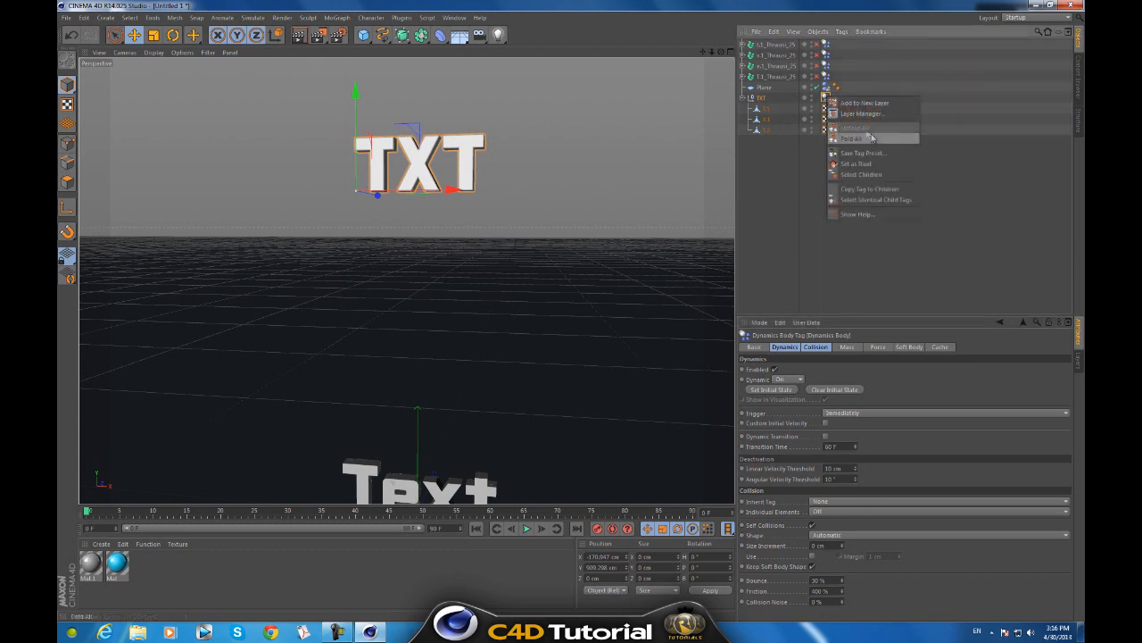
click(882, 189)
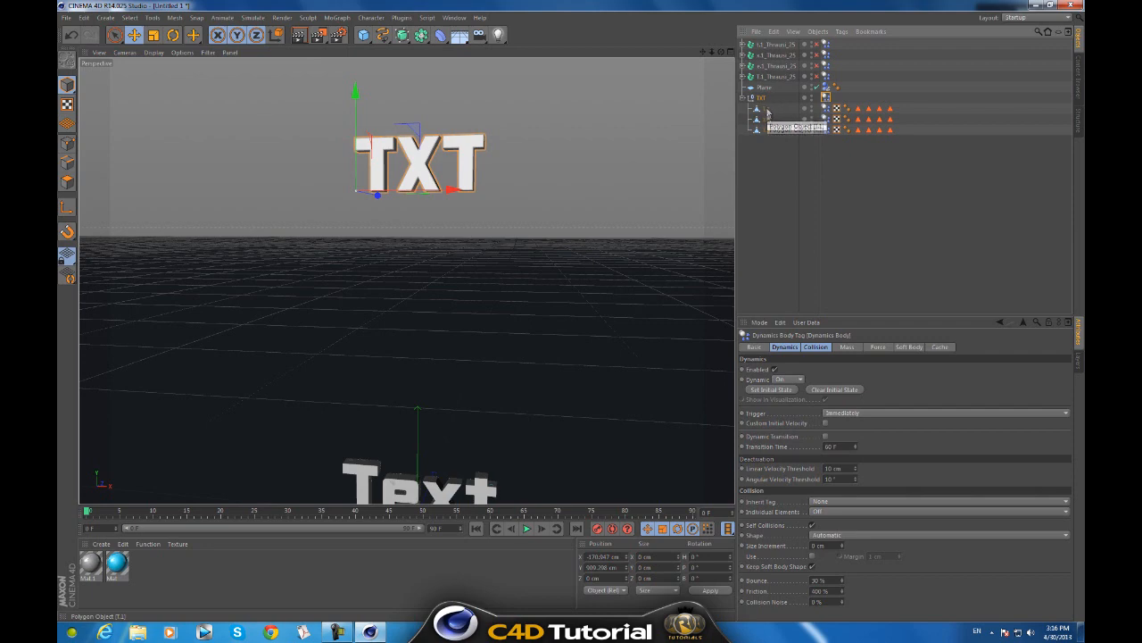
Play the simulation twice from the first frame with both texts in view to check the impact, and return to the start
drag(720, 53, 572, 315)
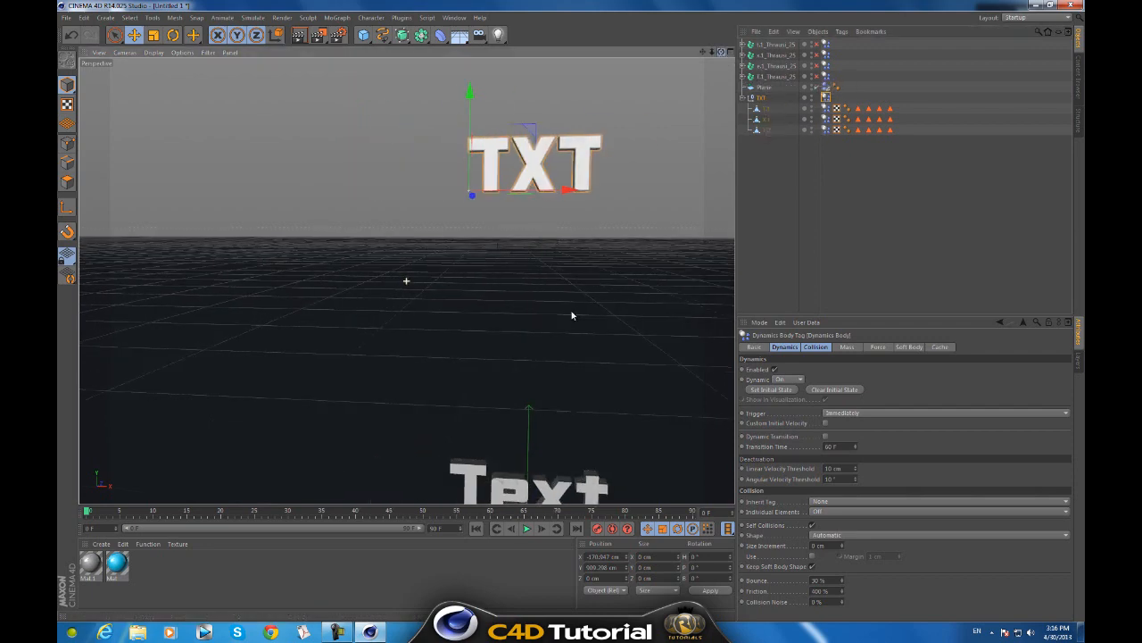
drag(712, 52, 573, 315)
drag(704, 52, 573, 316)
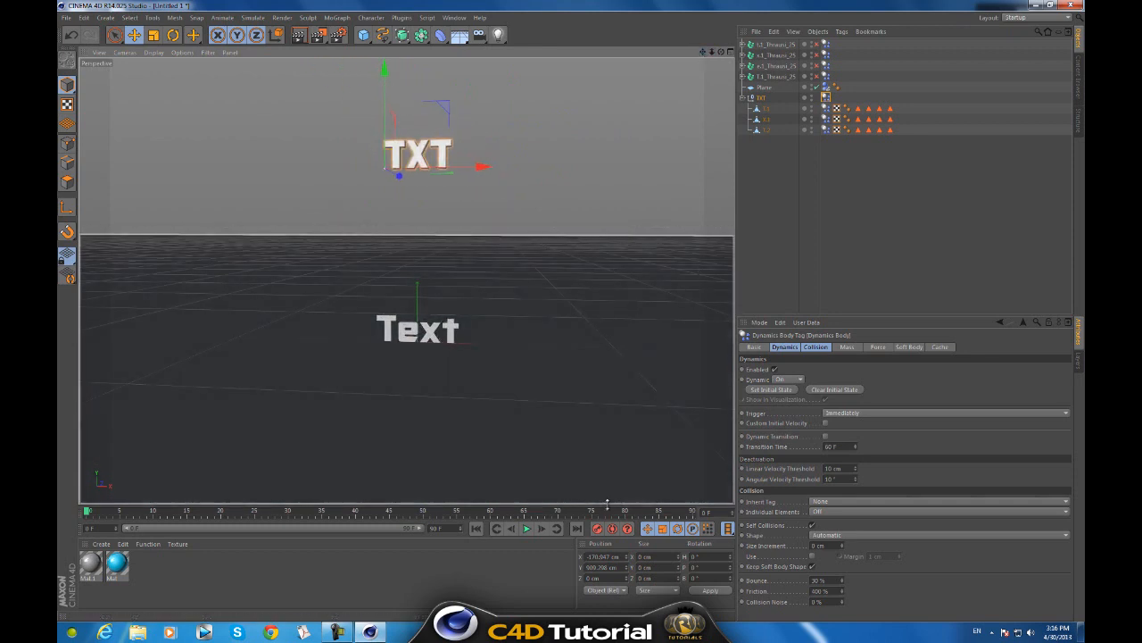
click(528, 529)
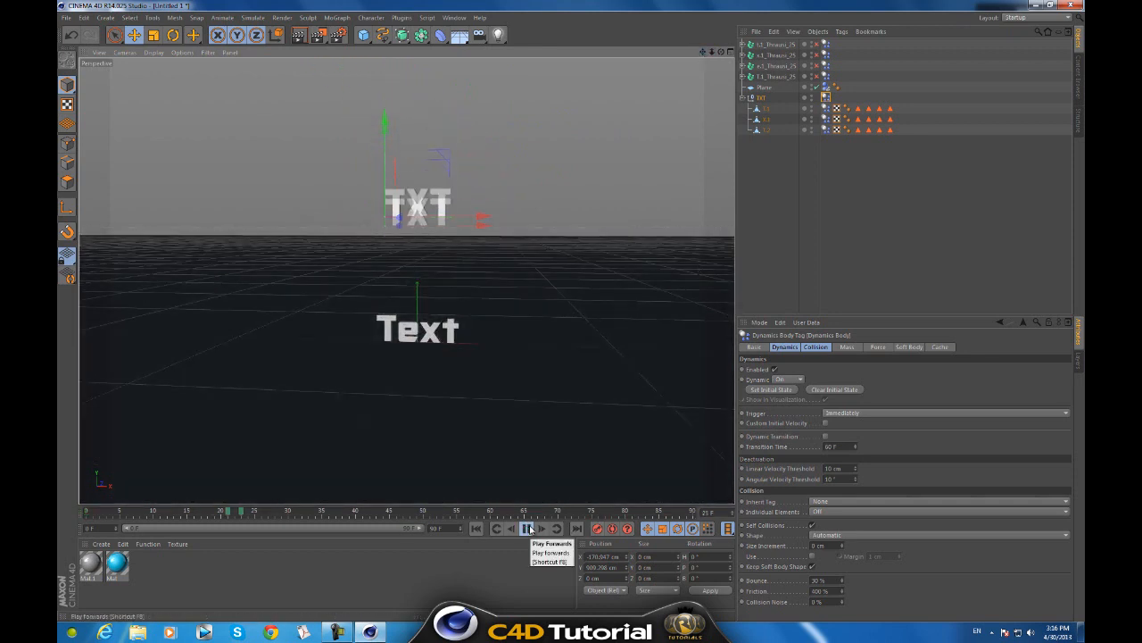
click(528, 528)
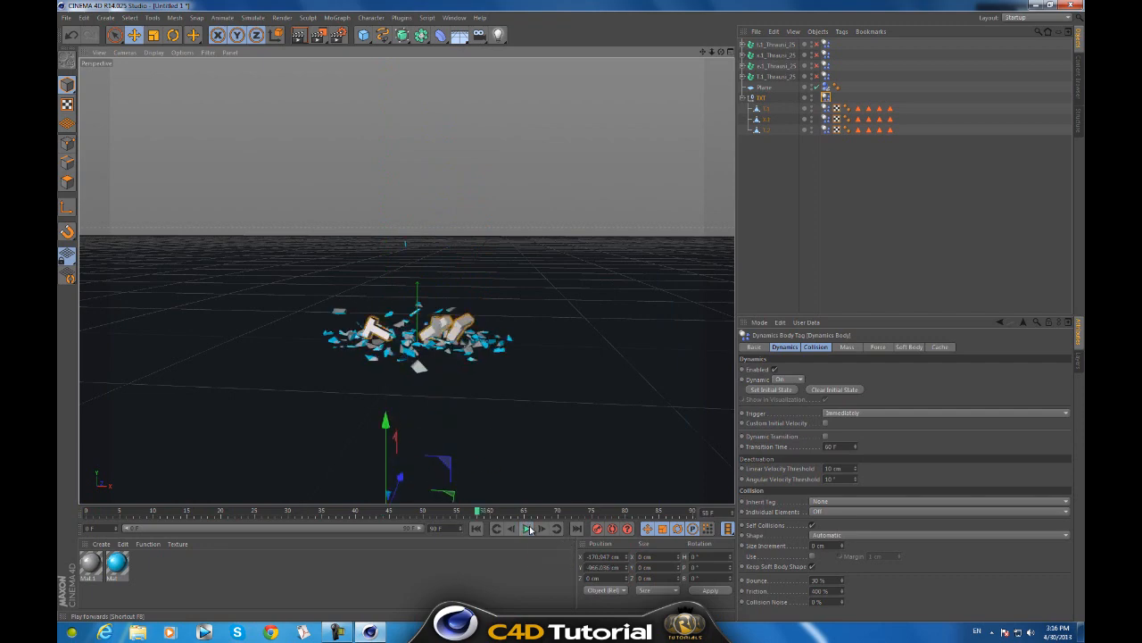
scroll(421, 360, up, 8)
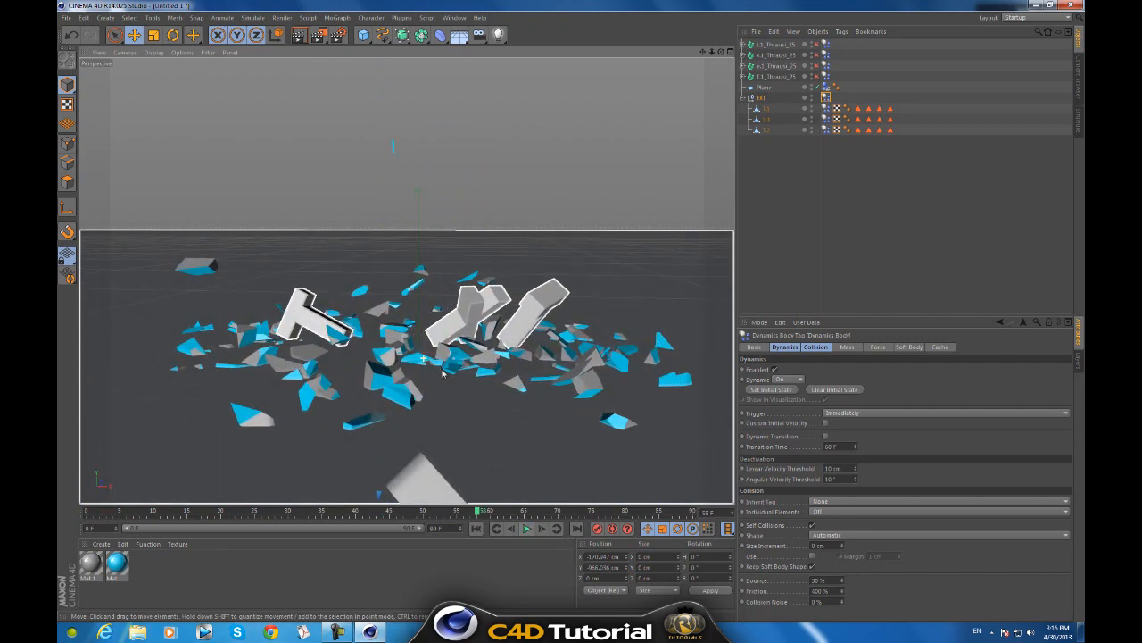
click(477, 528)
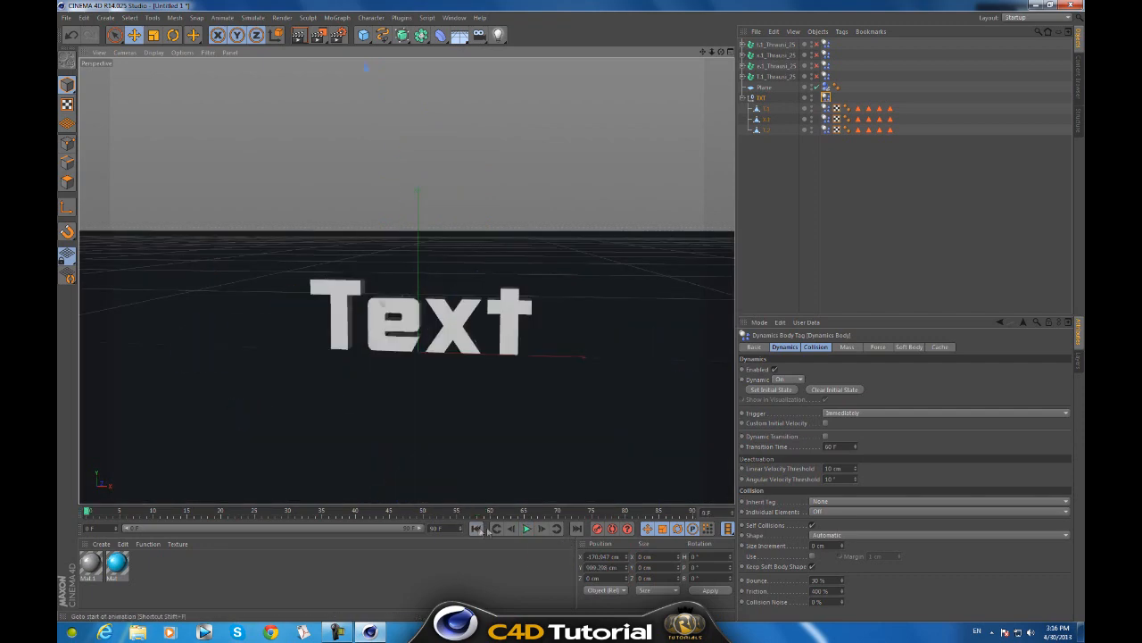
click(527, 529)
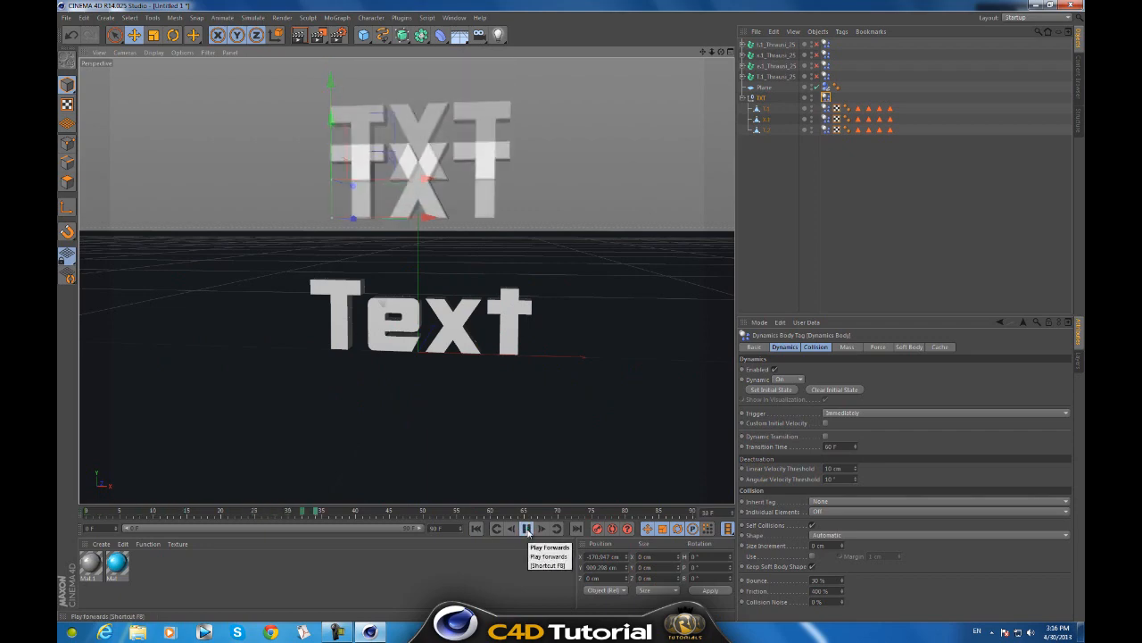
click(526, 528)
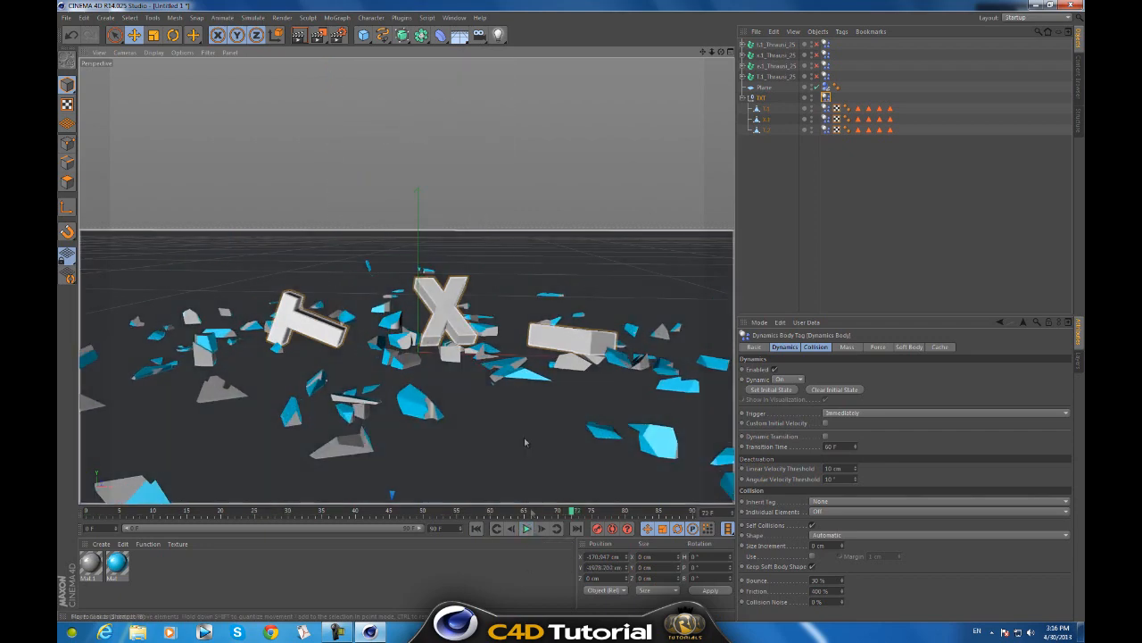
click(477, 529)
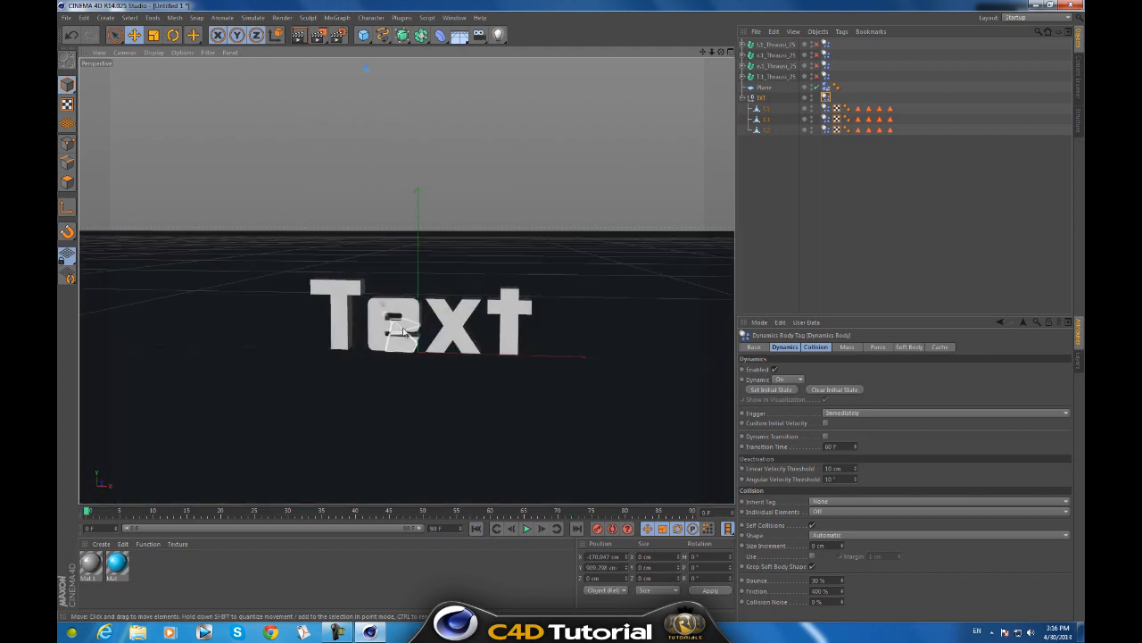
Set bounce to 30%, friction to 1200% and collision noise to 0% on the dynamics tags of all four Thrausi fracture objects
click(826, 44)
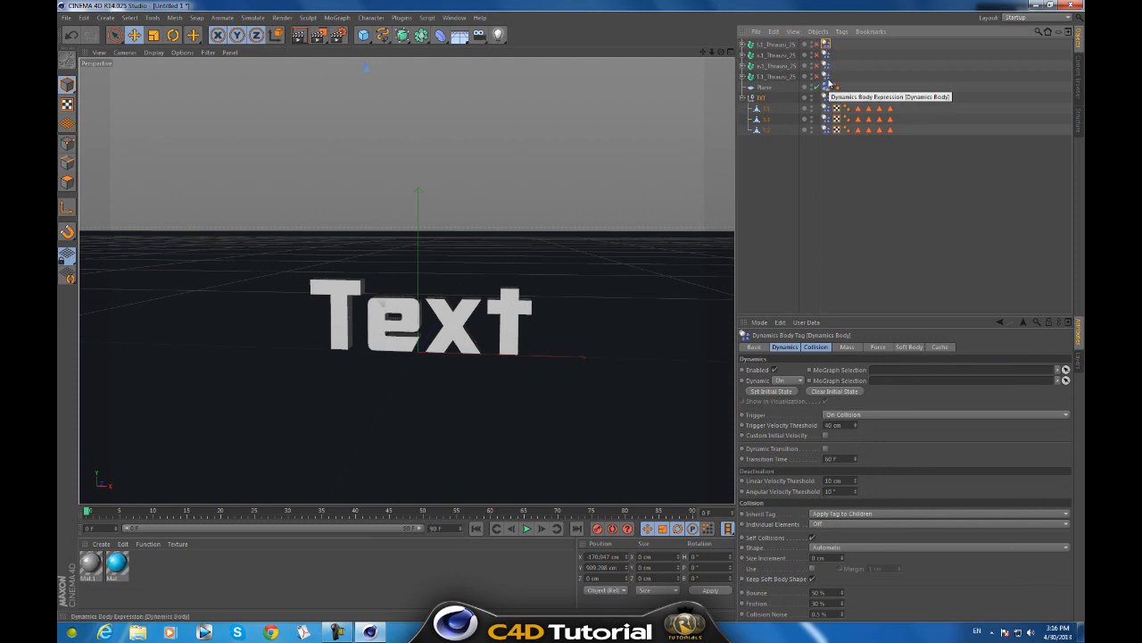
shift+click(827, 77)
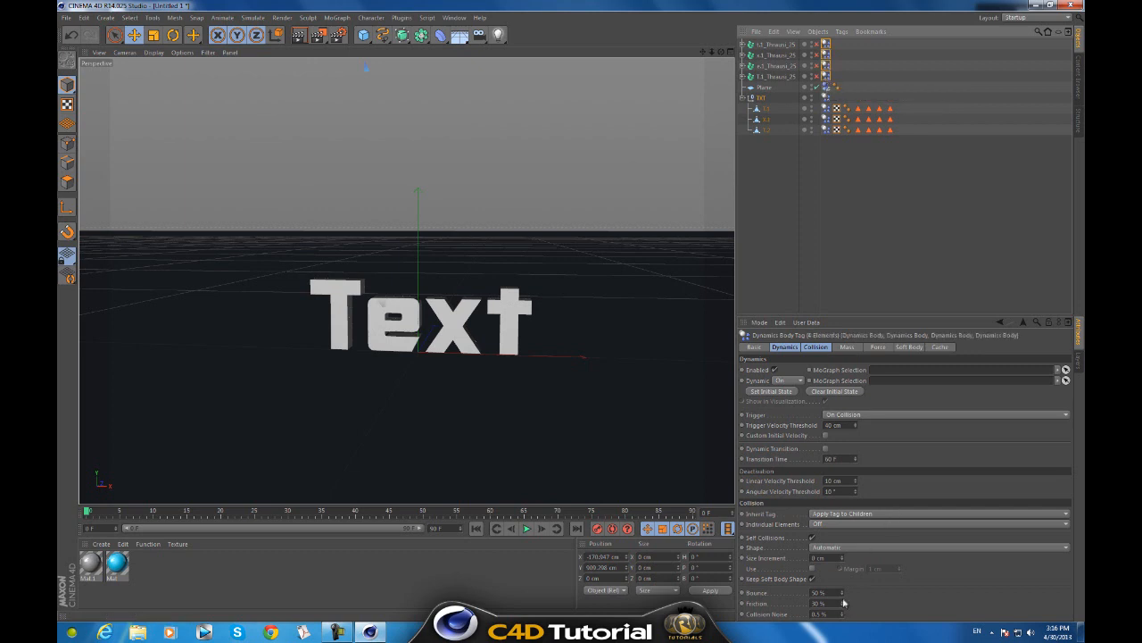
drag(843, 605, 844, 605)
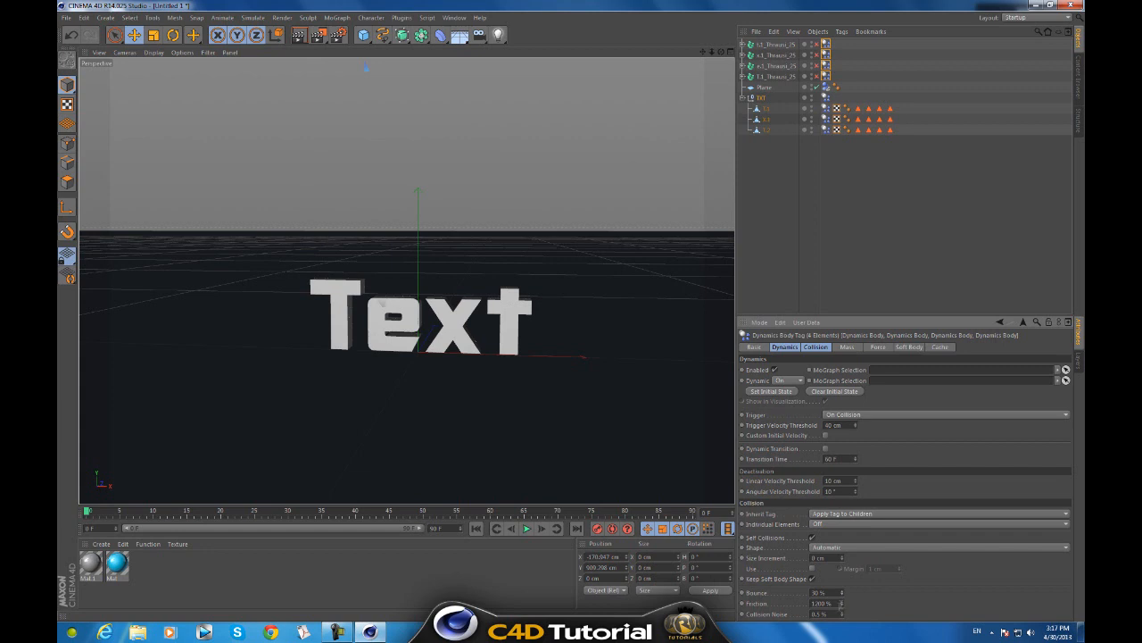
click(832, 613)
Play back the collision to check how the fragments scatter, and rewind the animation to frame 0
click(527, 528)
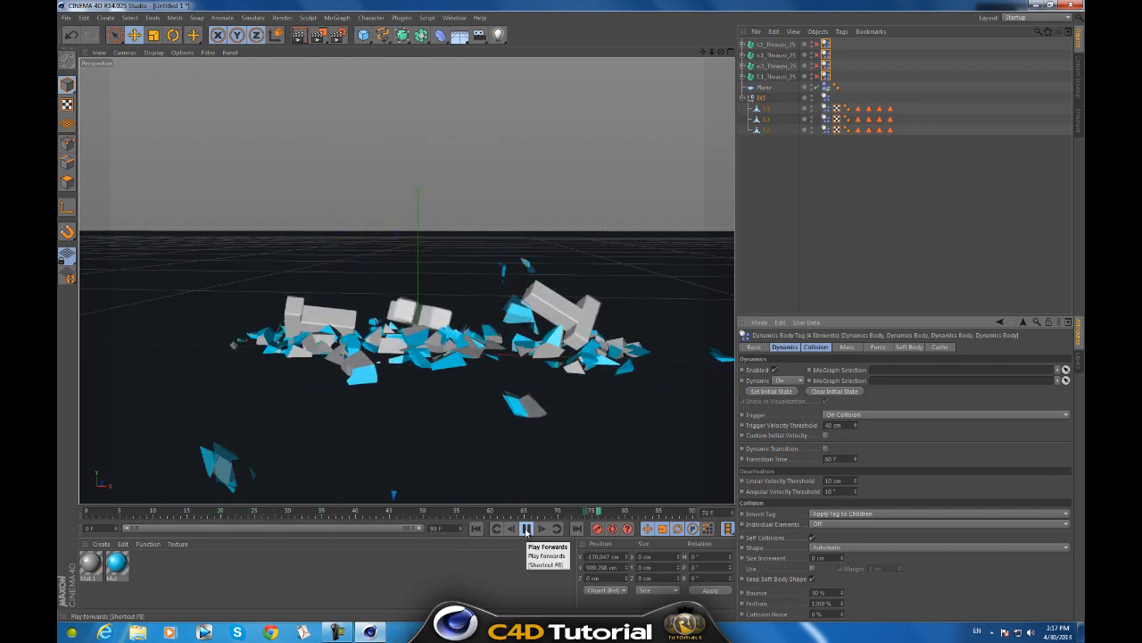
click(527, 529)
click(527, 529)
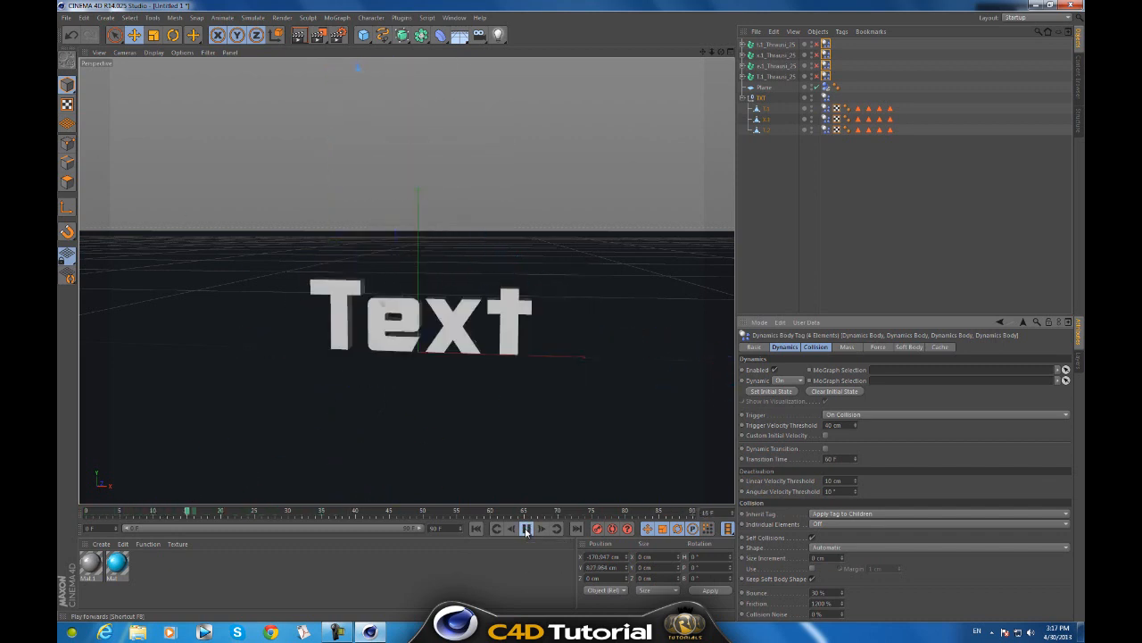
click(527, 528)
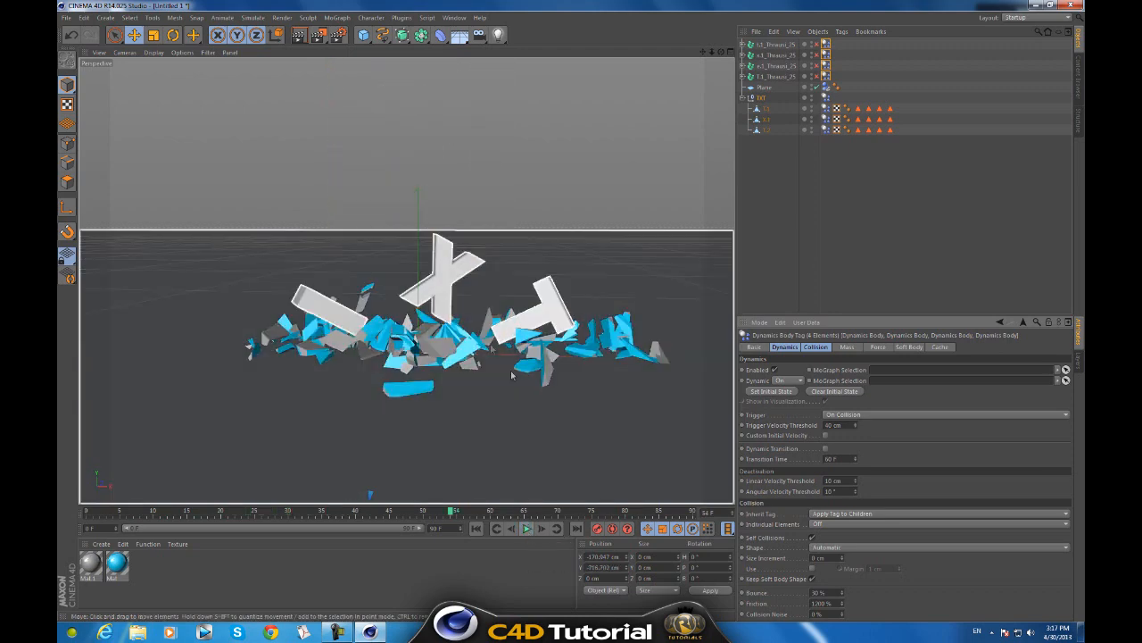
click(527, 528)
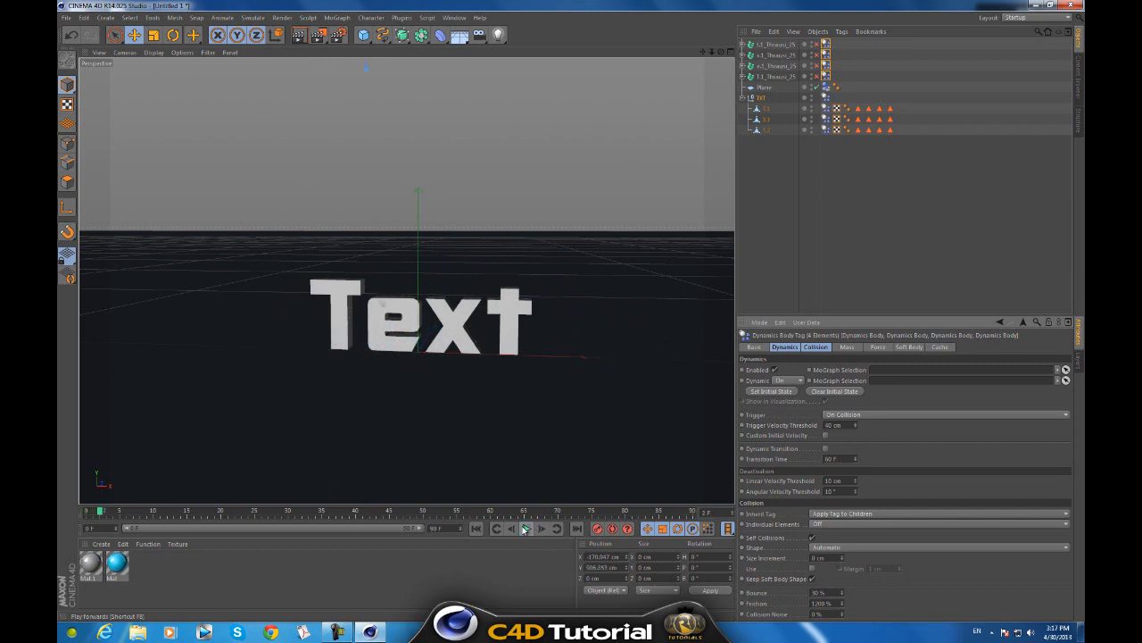
click(478, 529)
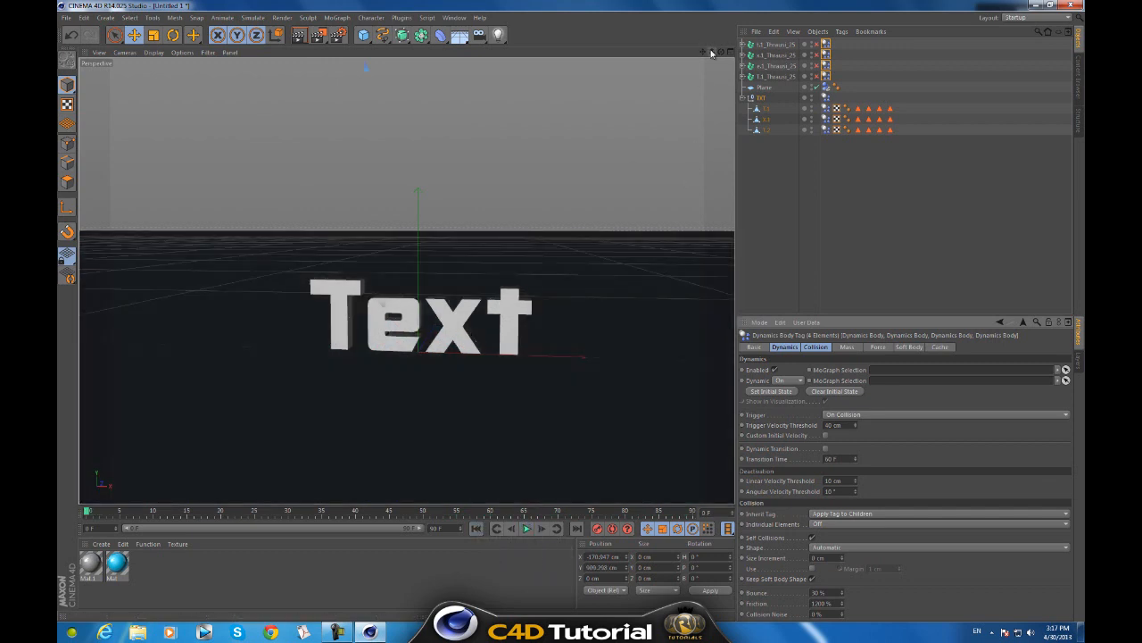
In the project's Dynamics settings, keyframe the Time Scale at 1% on frame 37, just before the letters collide
drag(711, 52, 569, 316)
alt+right_drag(569, 311, 571, 314)
alt+middle_drag(571, 313, 572, 313)
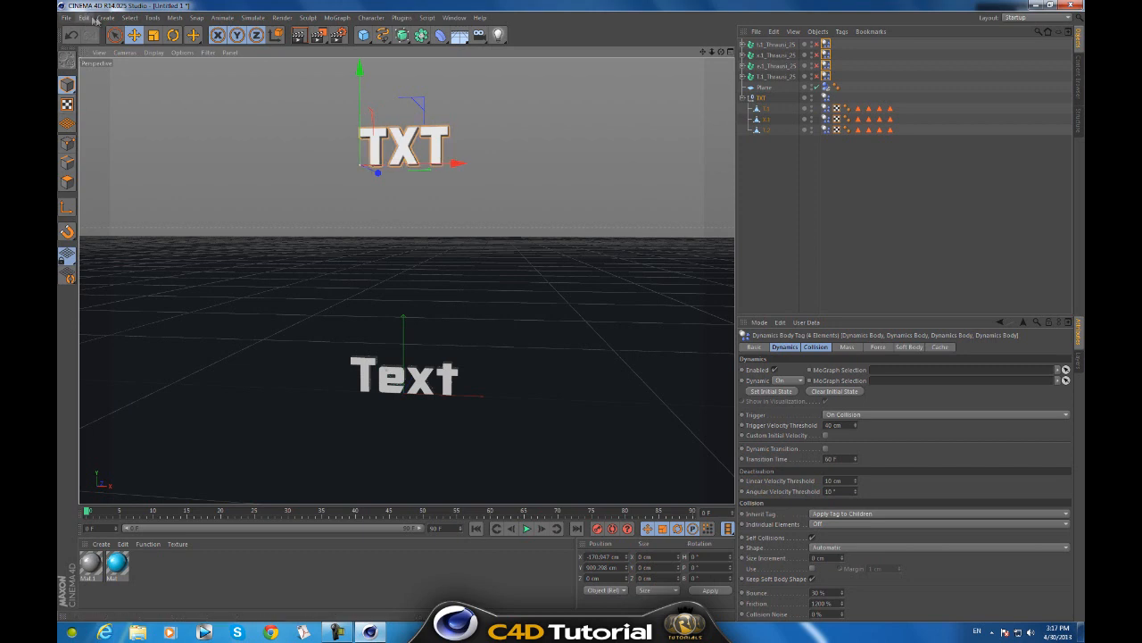
click(83, 17)
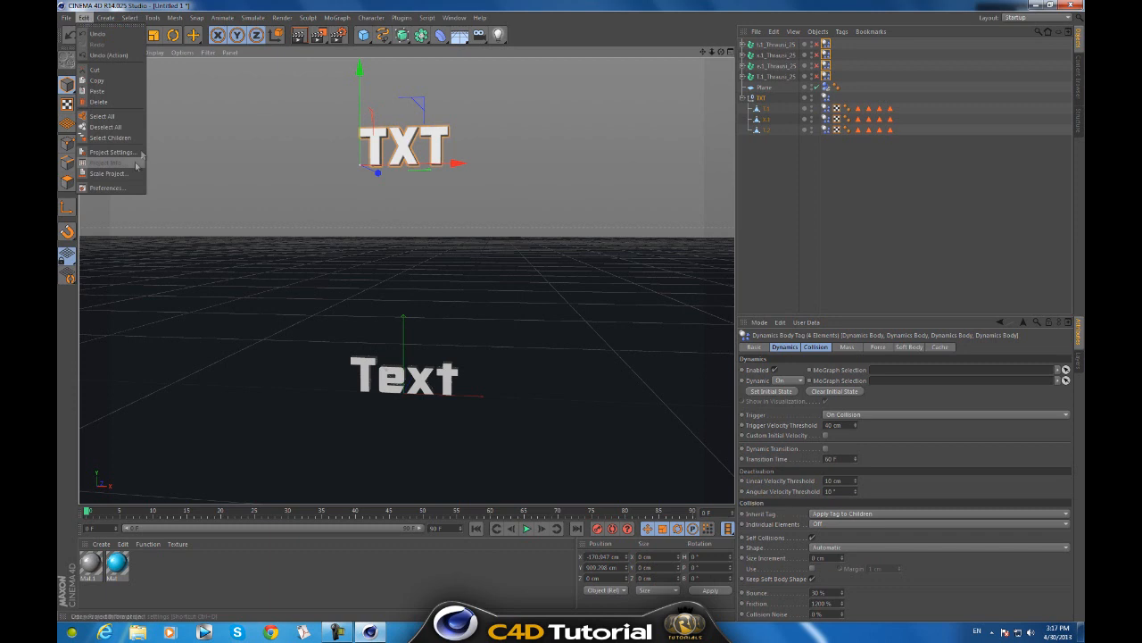
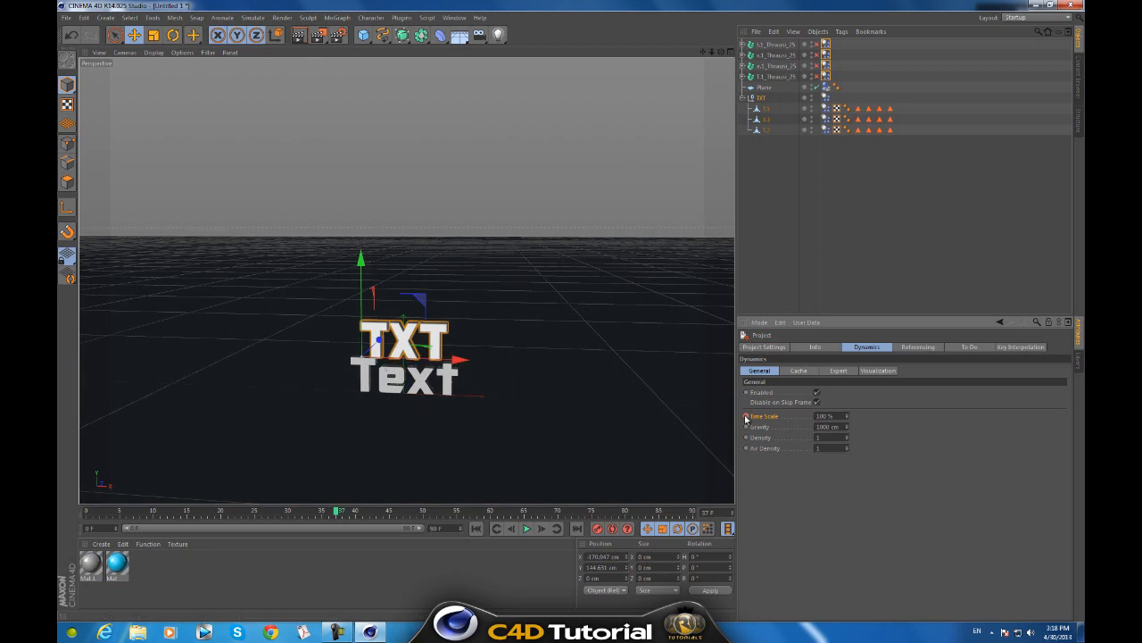
click(848, 413)
click(408, 483)
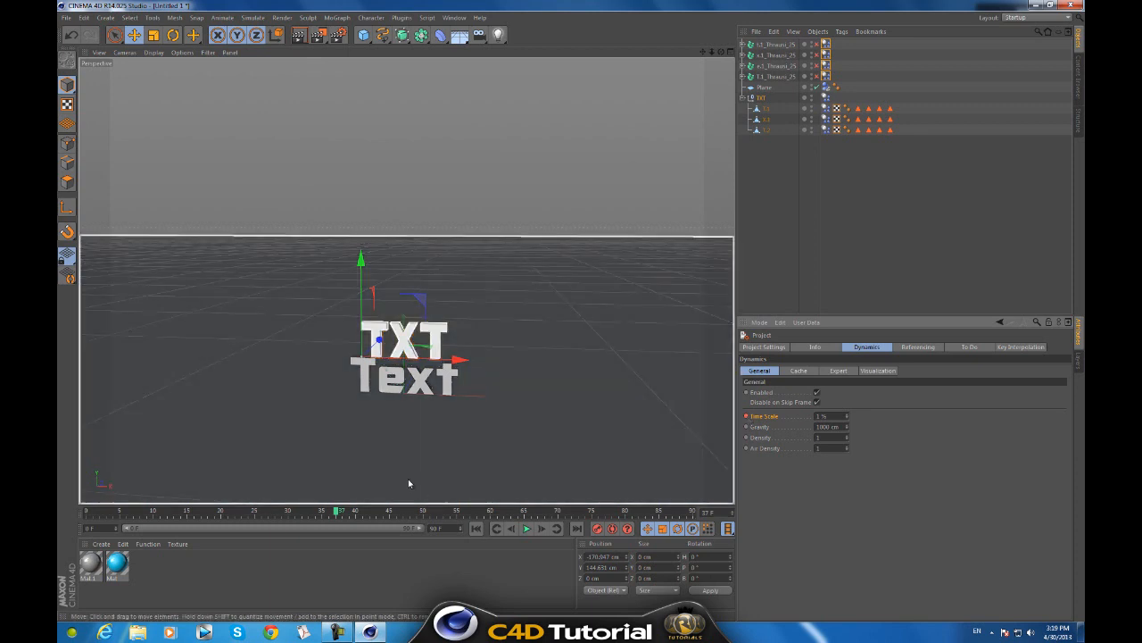
key(ctrl+z)
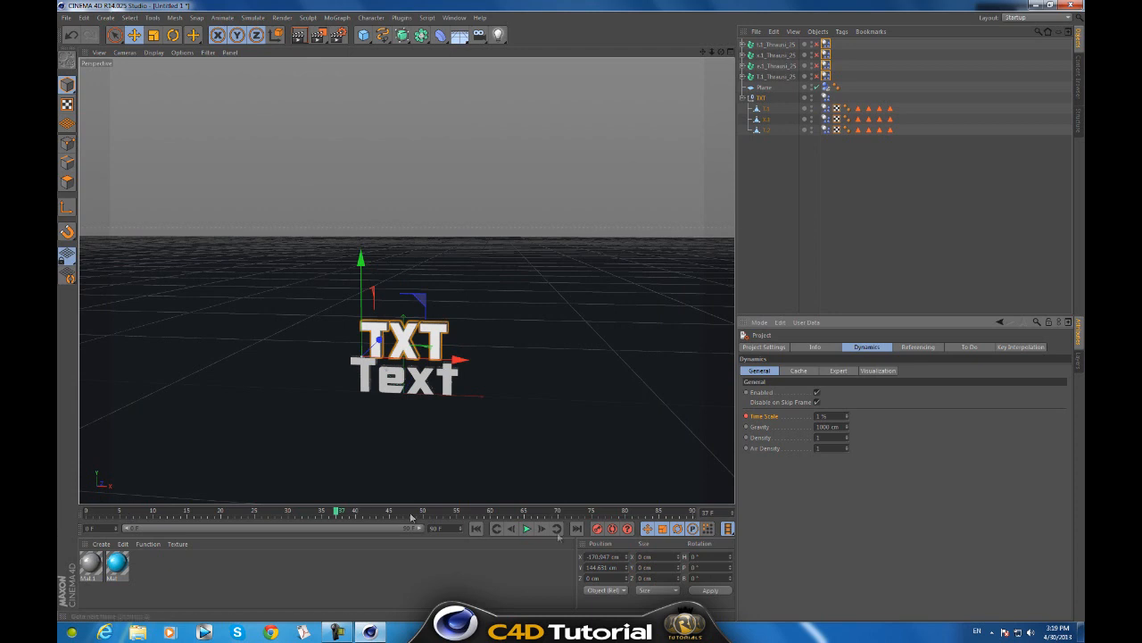
Preview the slow-motion effect by scrubbing and playing the animation from the start, and stop the timeline at frame 37
drag(337, 511, 370, 482)
drag(261, 487, 64, 491)
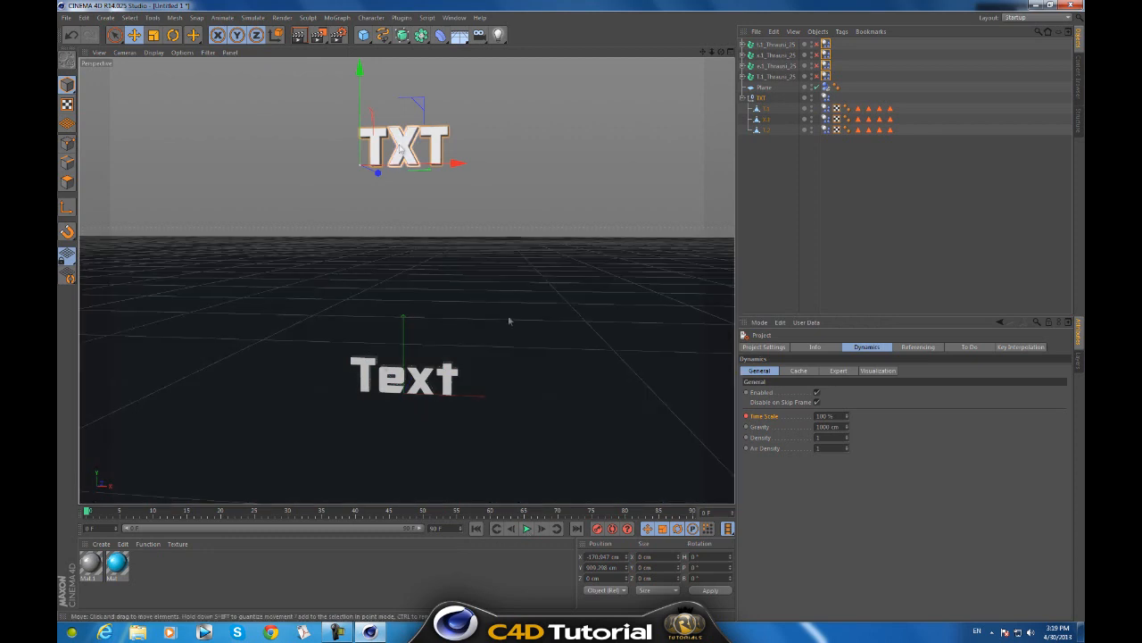
click(526, 530)
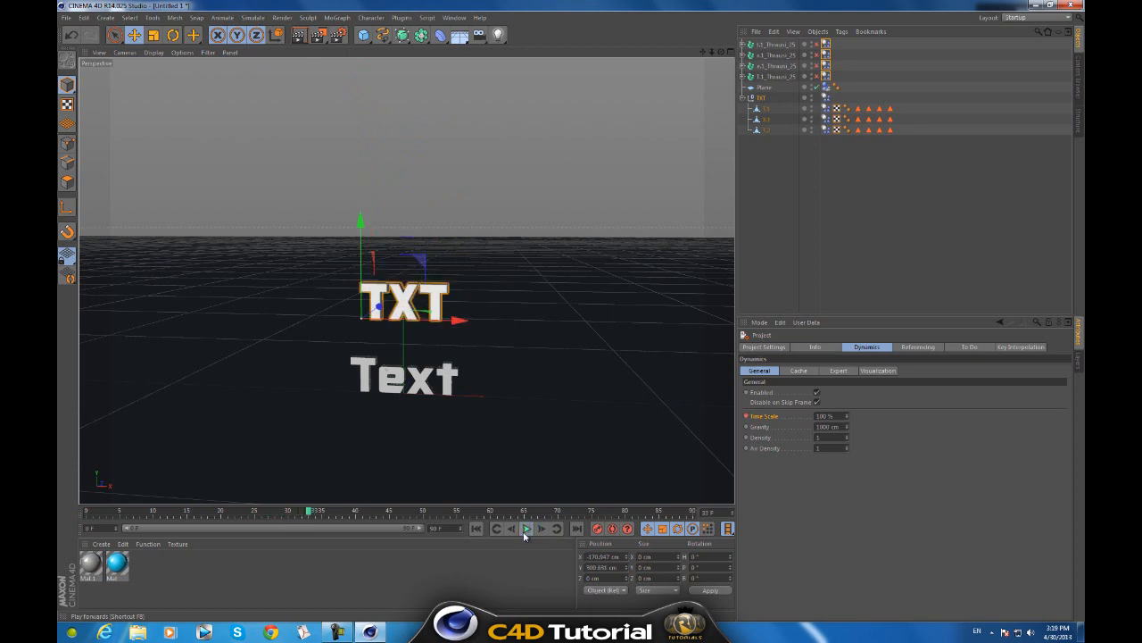
click(526, 529)
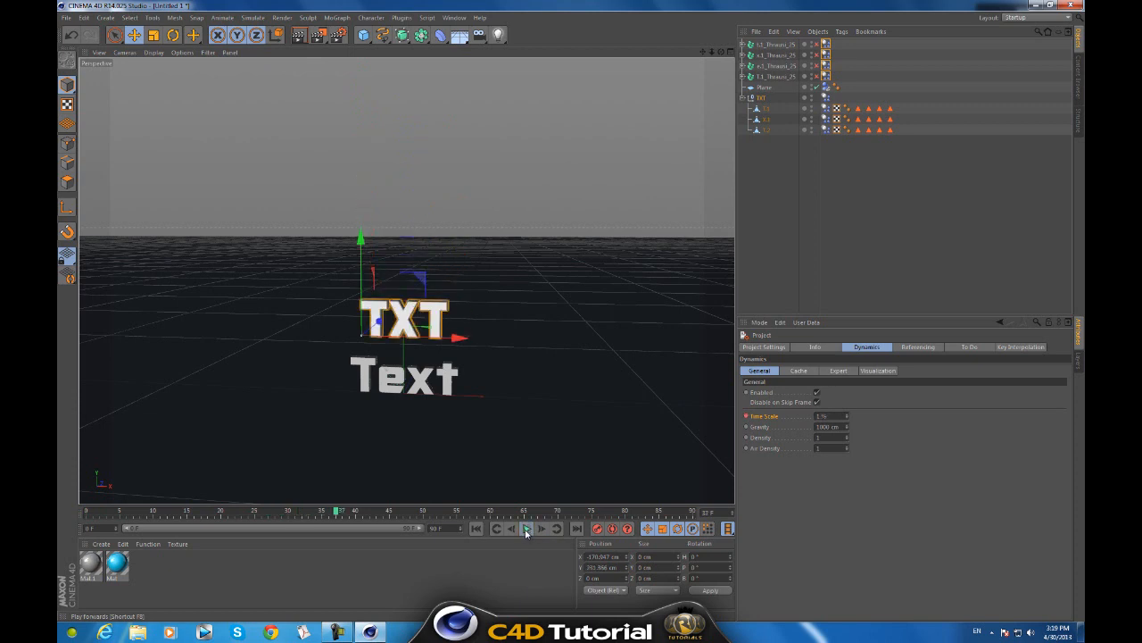
click(526, 529)
click(526, 529)
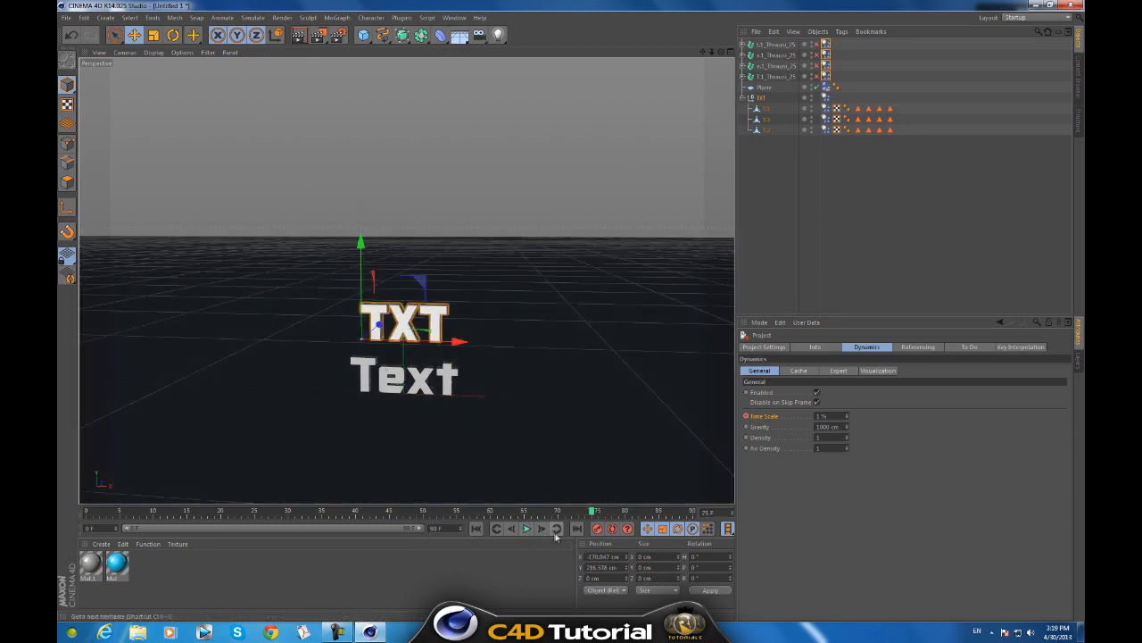
click(477, 531)
click(527, 529)
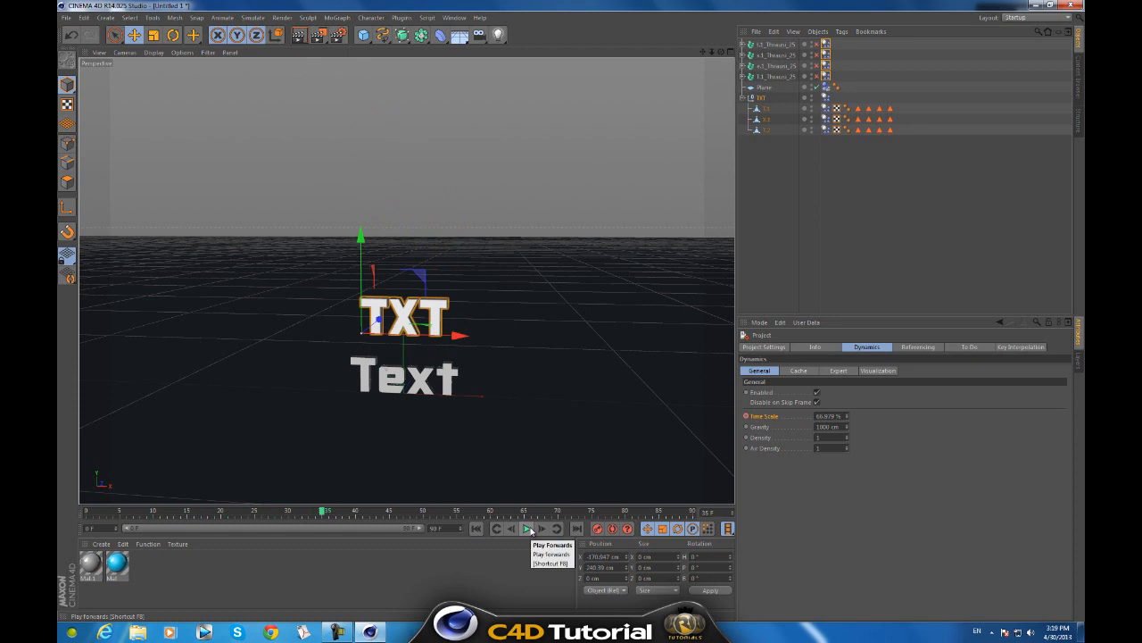
drag(317, 514, 336, 517)
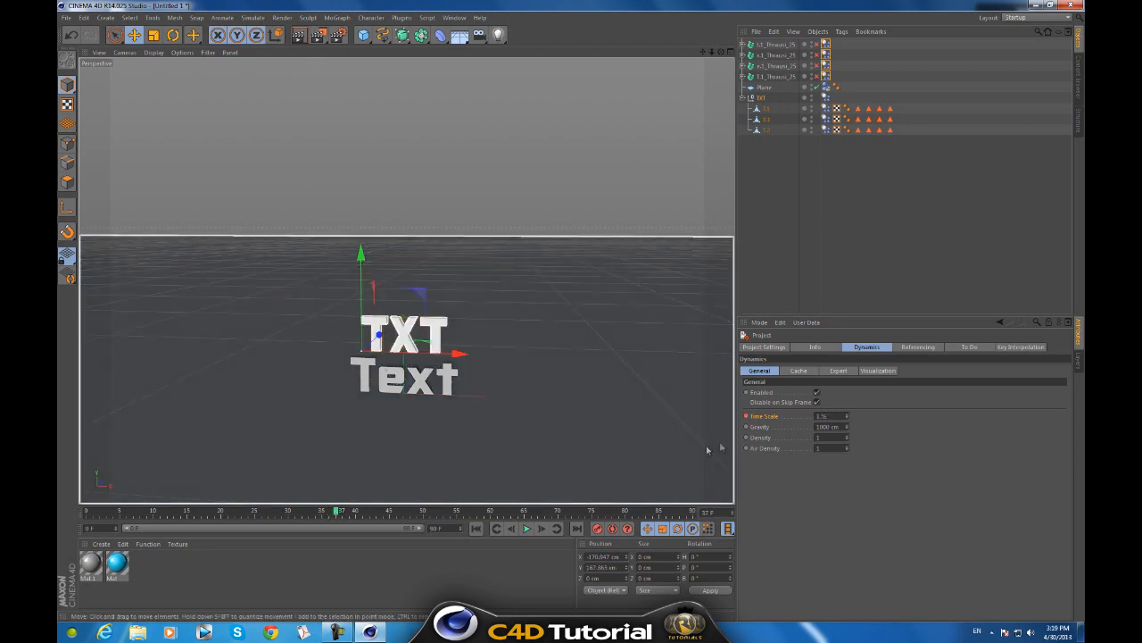
Adjust the slow-motion Time Scale value at frame 37, and check the effect by playing the animation from the start
drag(835, 416, 794, 419)
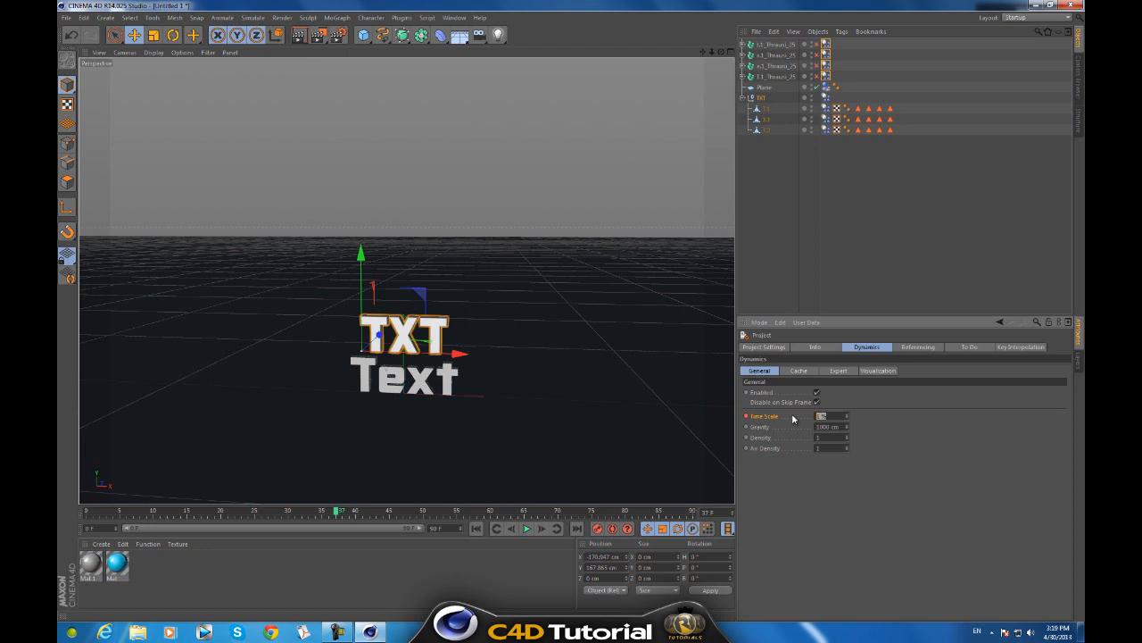
text(1)
key(Return)
click(476, 529)
click(528, 529)
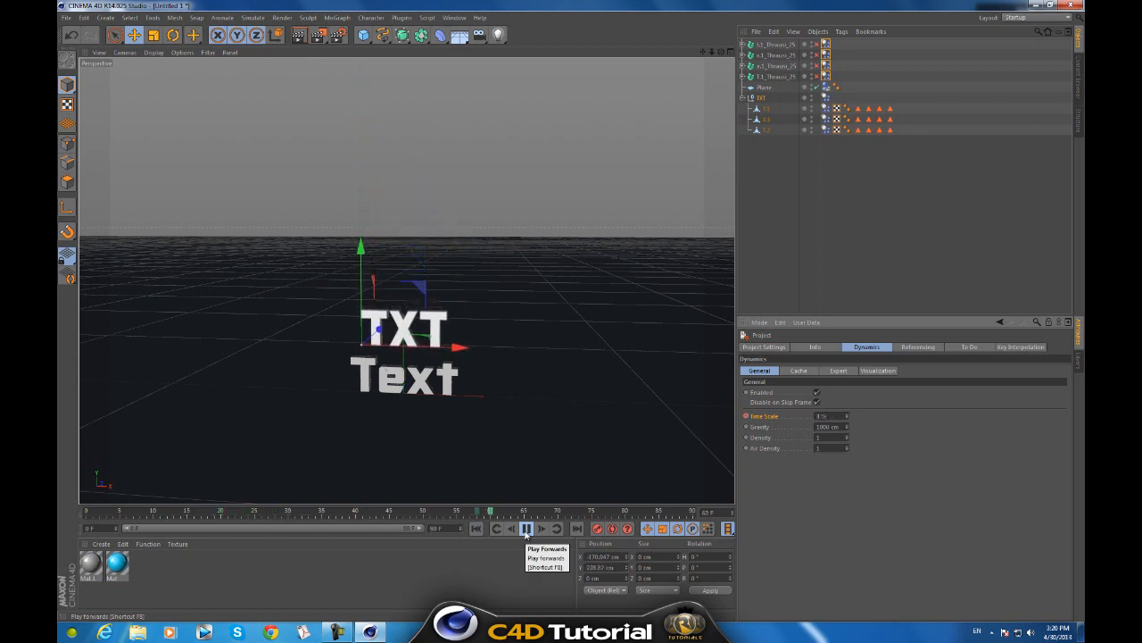
click(476, 529)
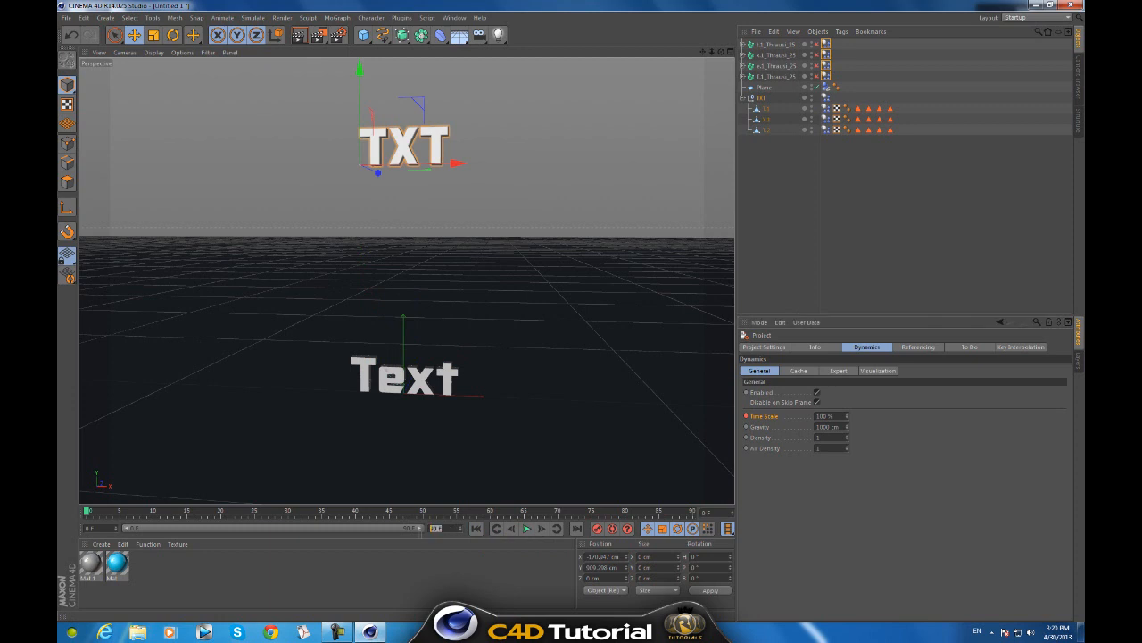
Extend the project length to 180 and finally 300 frames, and stretch the preview range to cover the whole timeline
click(439, 533)
text(180)
click(456, 561)
drag(283, 527, 420, 529)
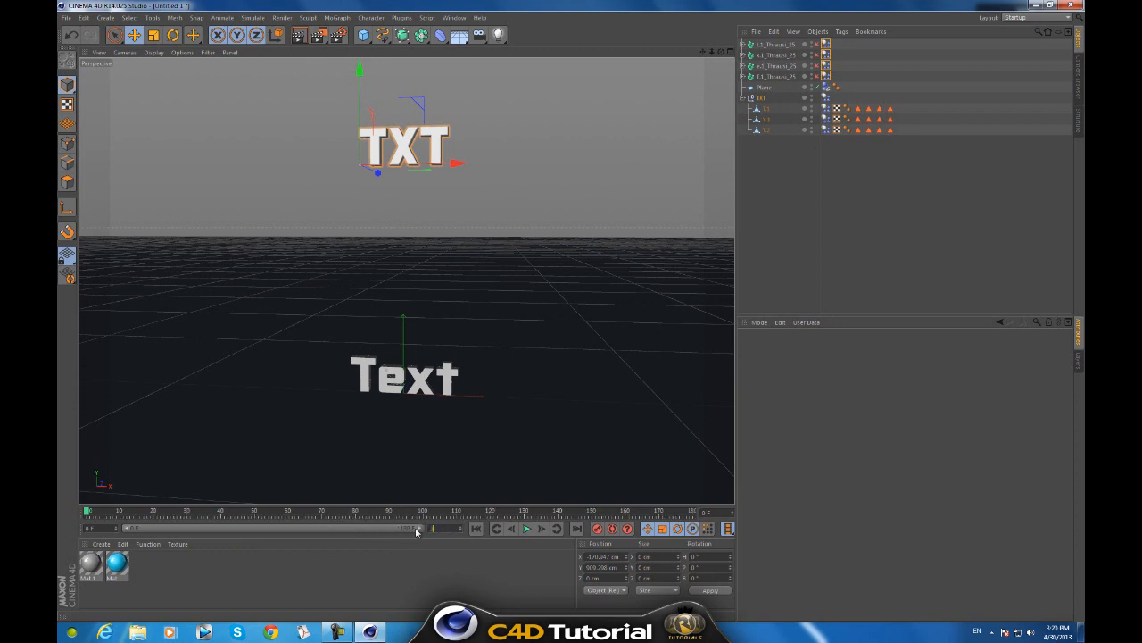
click(432, 558)
drag(312, 530, 416, 528)
Play the lengthened animation through the collision, and rewind it to frame 0
click(528, 530)
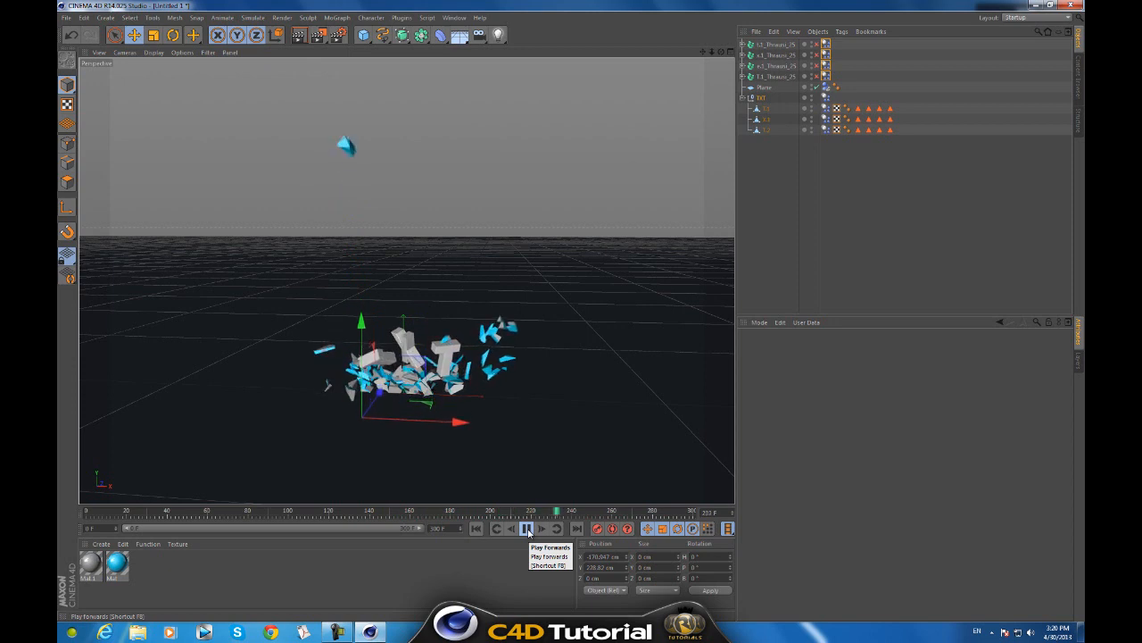
click(528, 530)
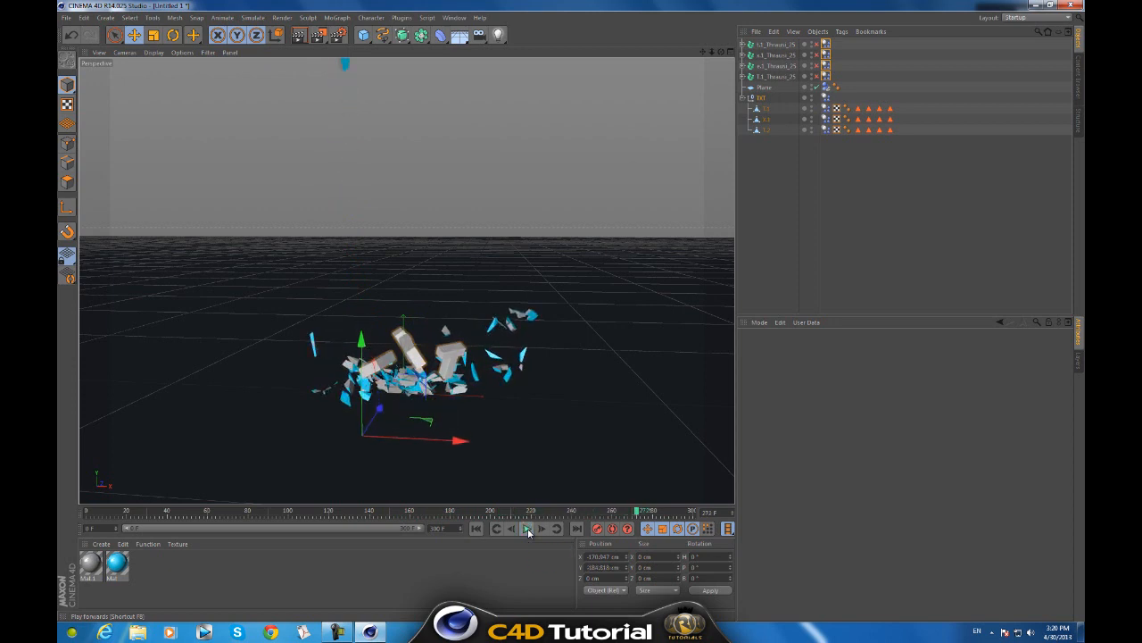
click(475, 528)
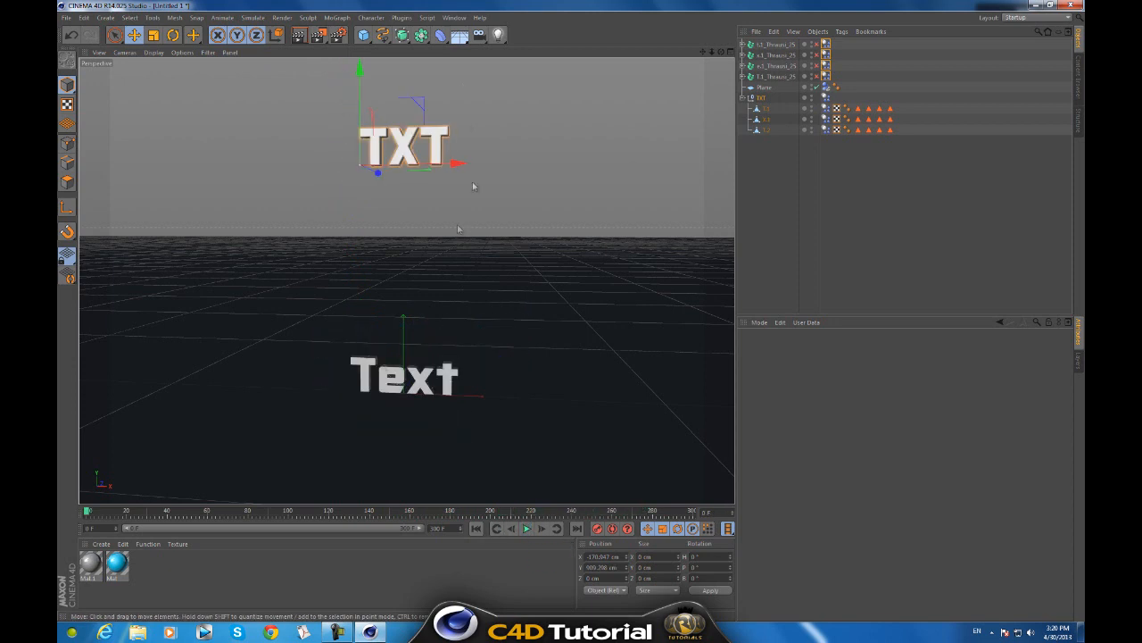
Frame the lower Text close up from the front, add a camera with that view, look through it and keyframe it at frame 0
drag(712, 53, 571, 316)
drag(705, 56, 572, 314)
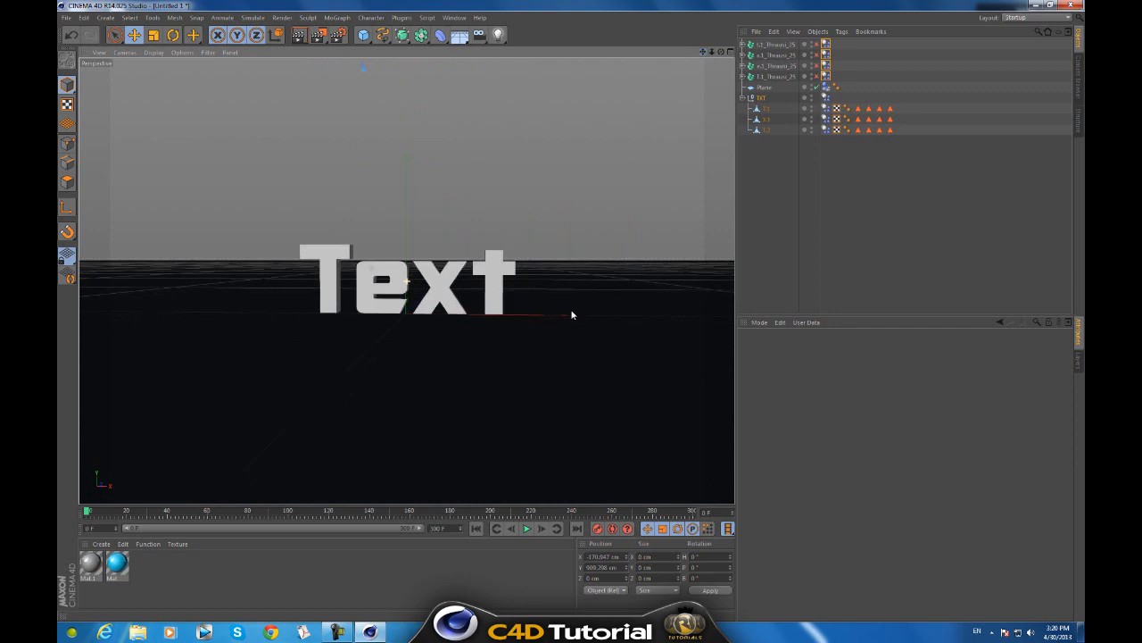
drag(721, 54, 572, 316)
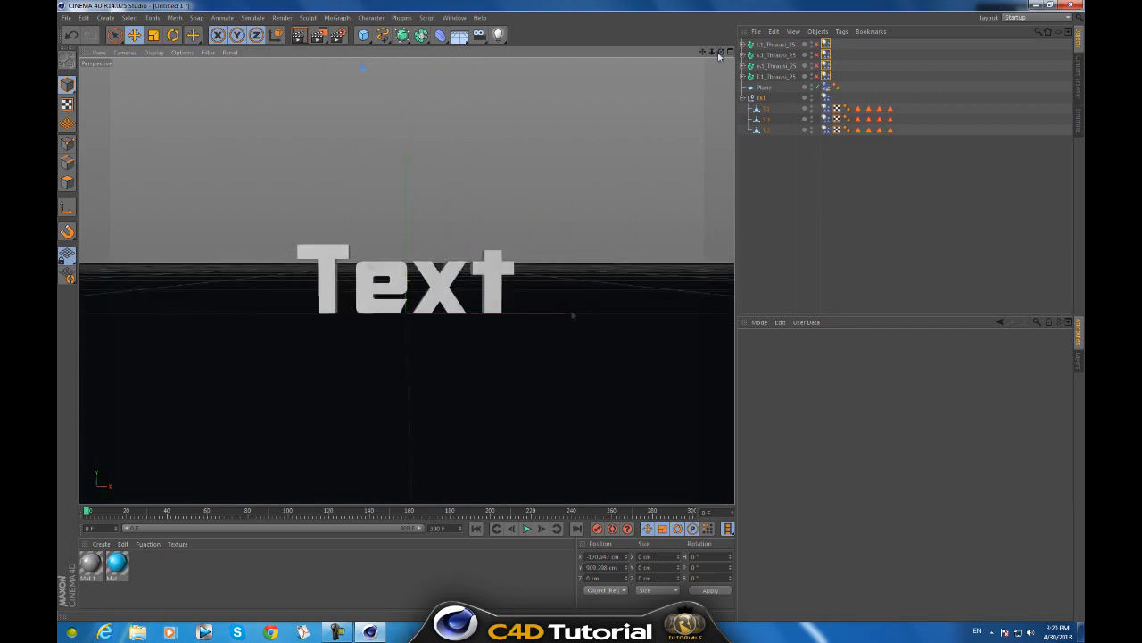
drag(712, 57, 572, 315)
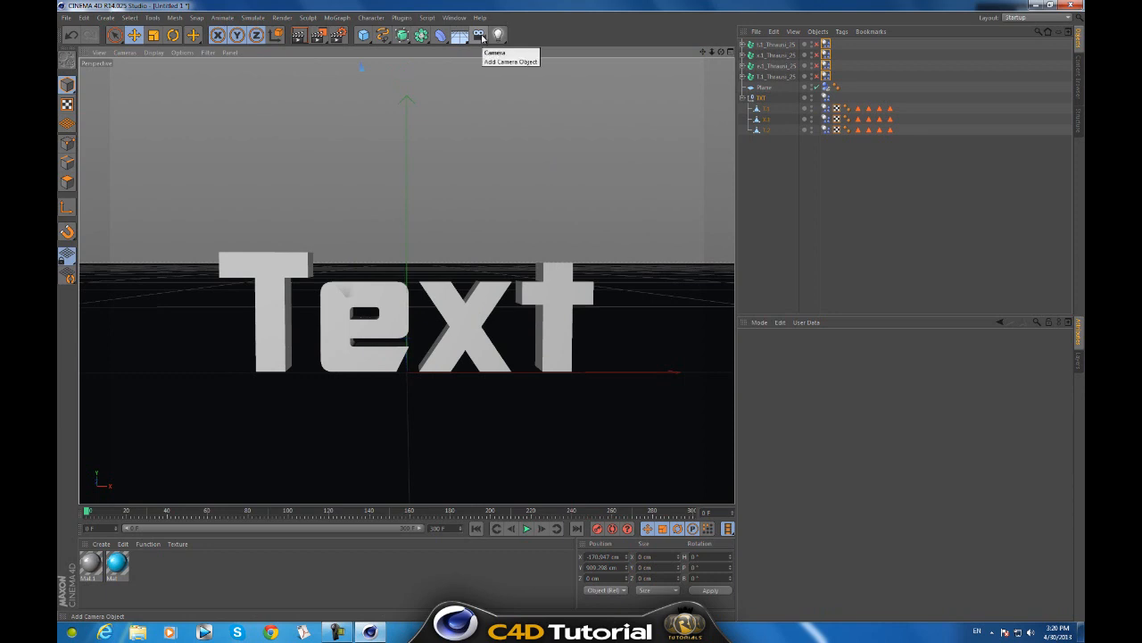
click(481, 36)
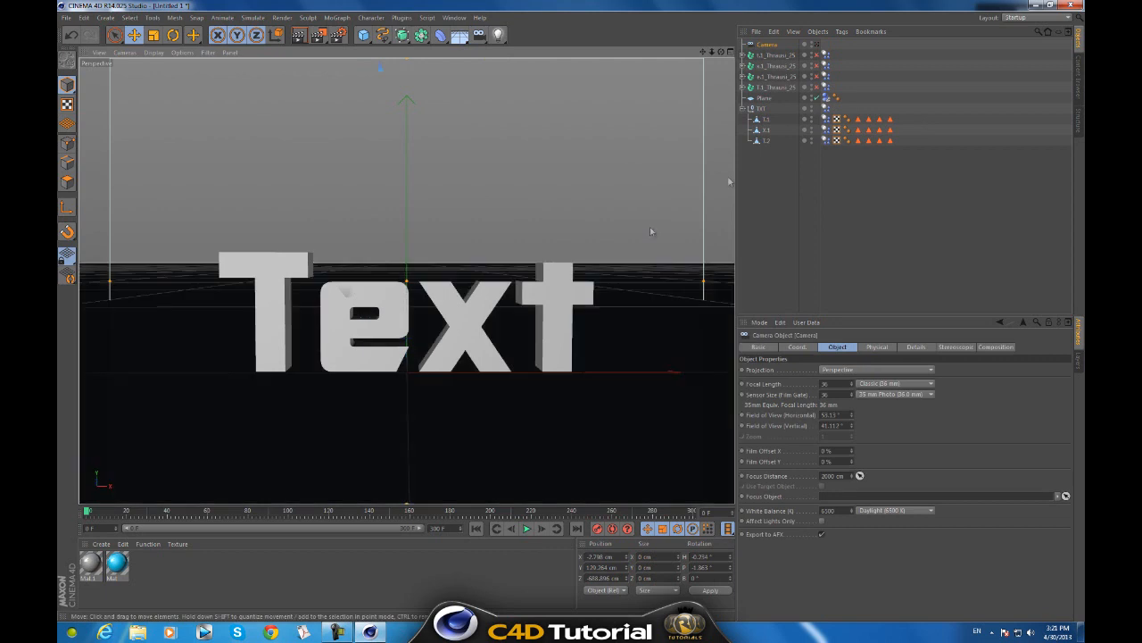
click(818, 45)
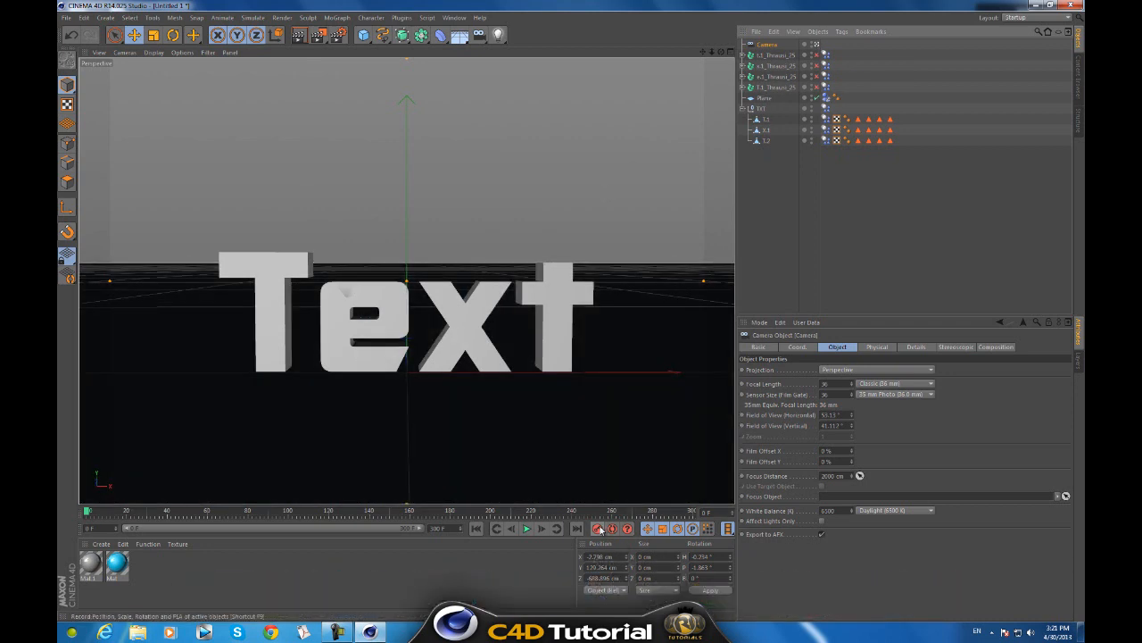
click(599, 534)
Keyframe the camera's current view at frame 142, and orbit it to a side view of the shattered letters at frame 264
click(526, 529)
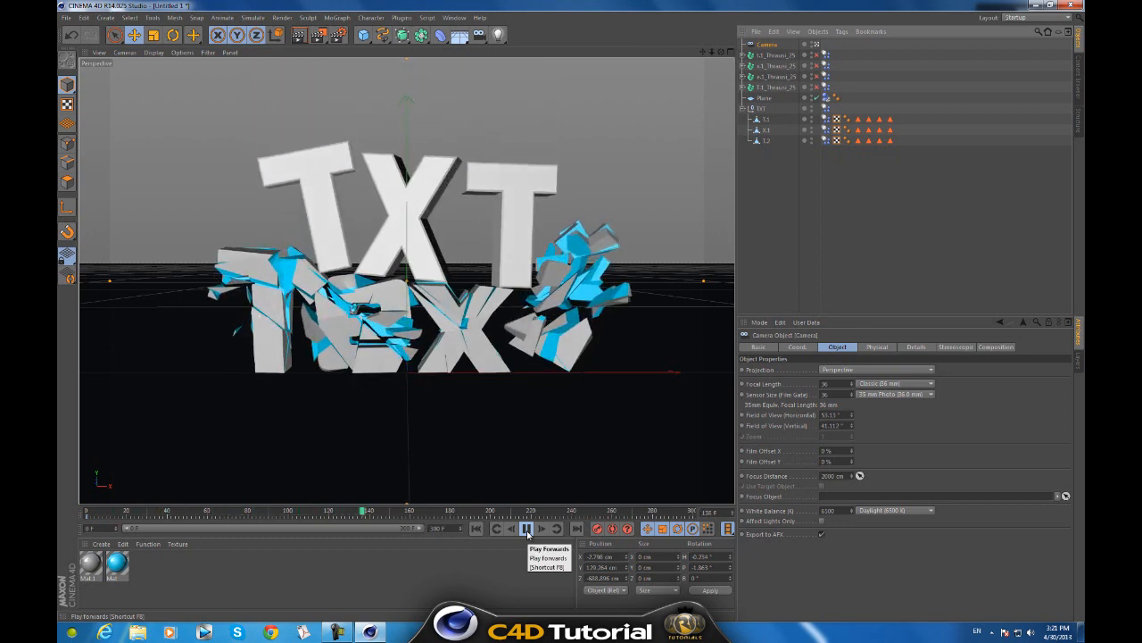
click(526, 529)
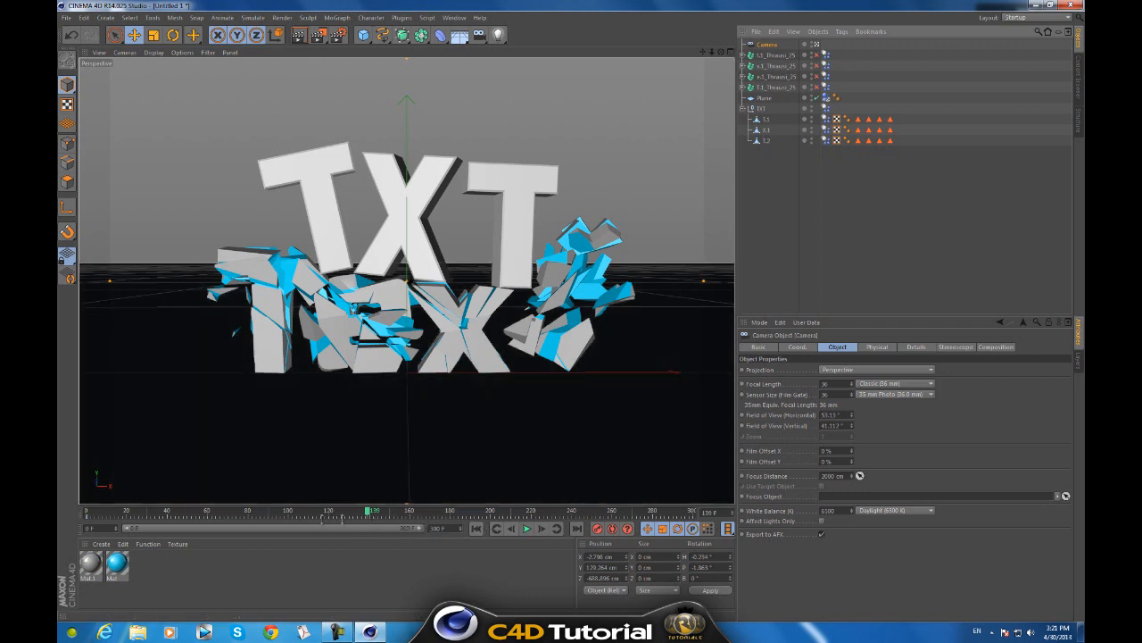
click(529, 529)
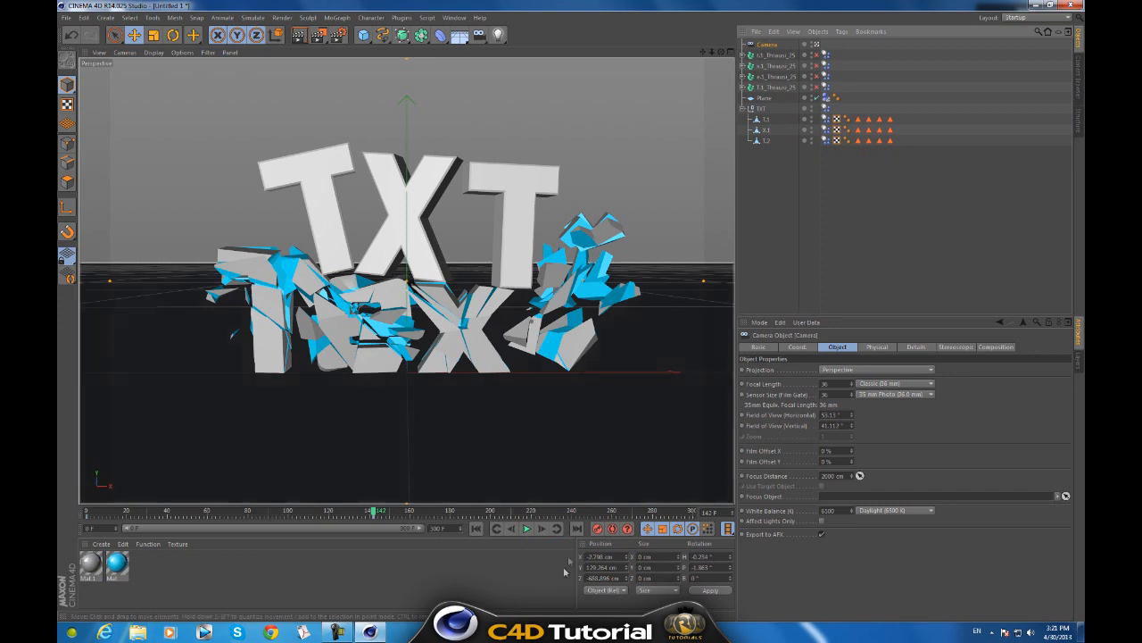
click(528, 531)
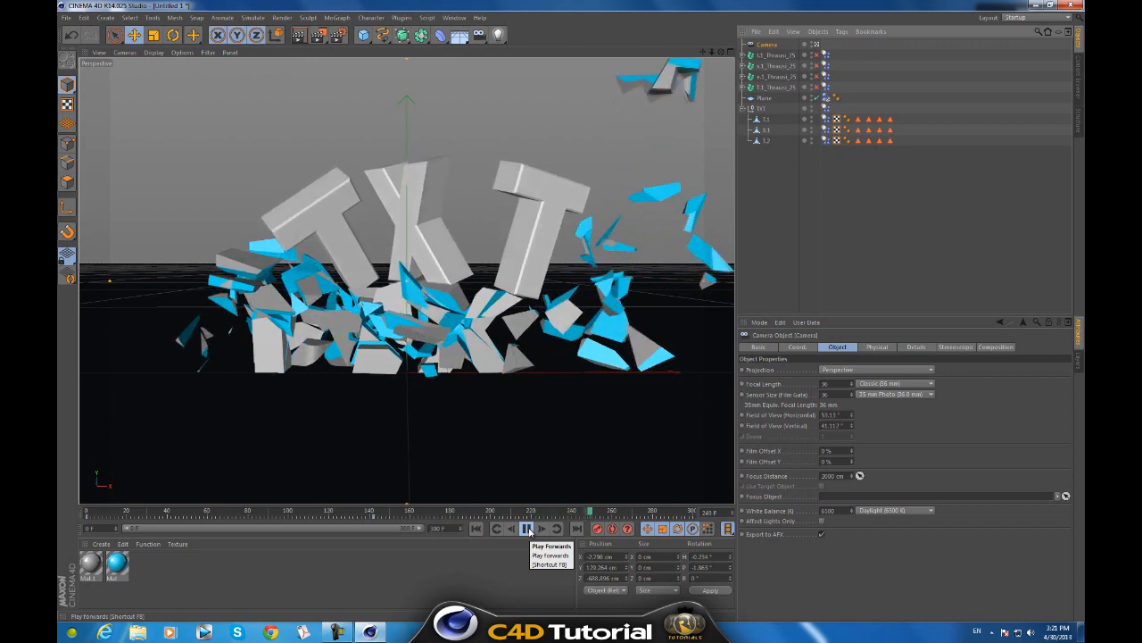
click(528, 530)
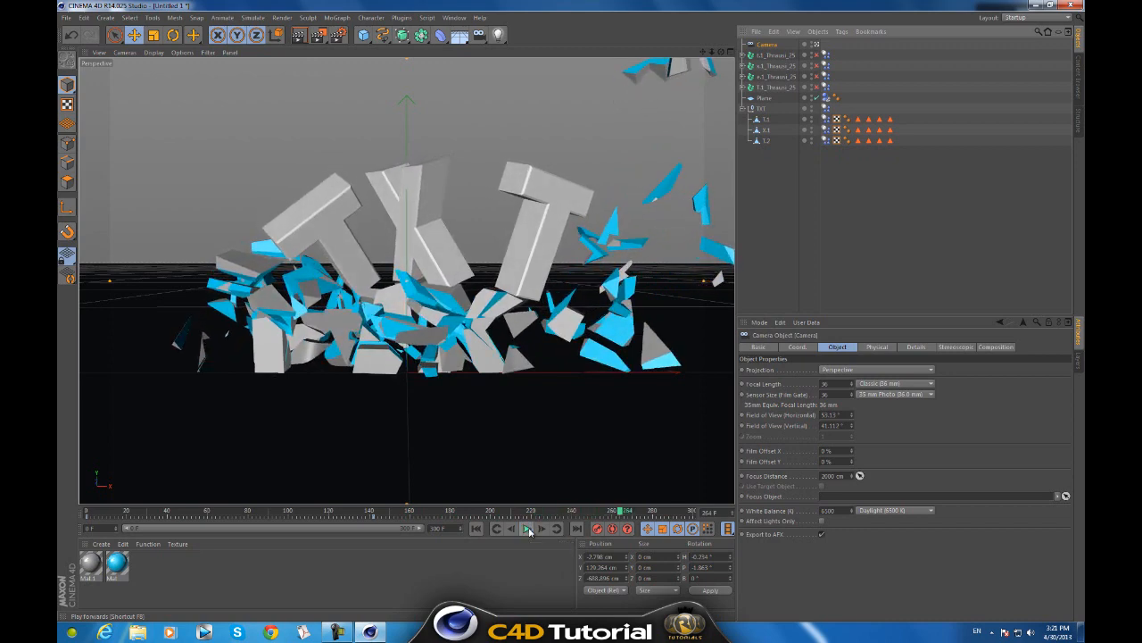
drag(722, 52, 573, 315)
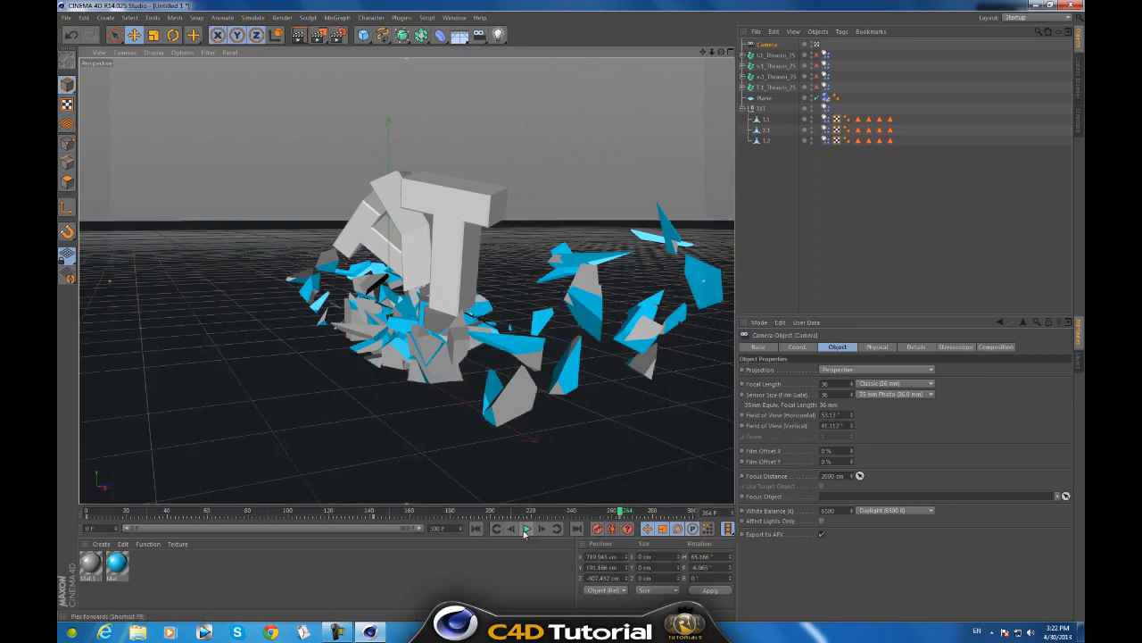
In the project's Dynamics settings, end the slow motion by keyframing the Time Scale at 100% on frame 280
click(85, 17)
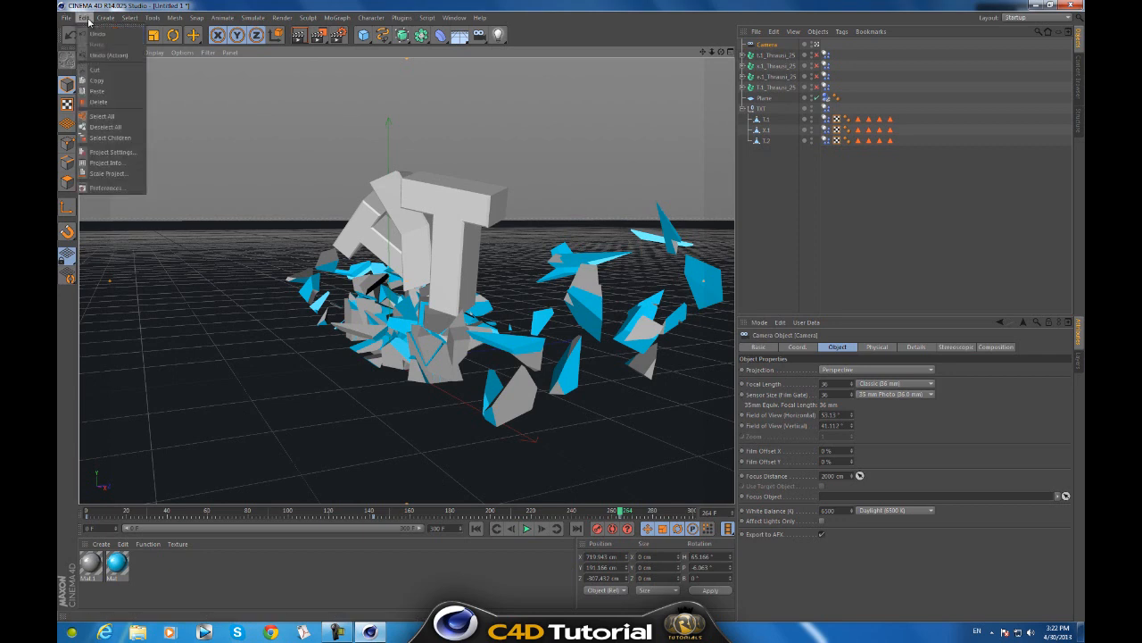
click(95, 154)
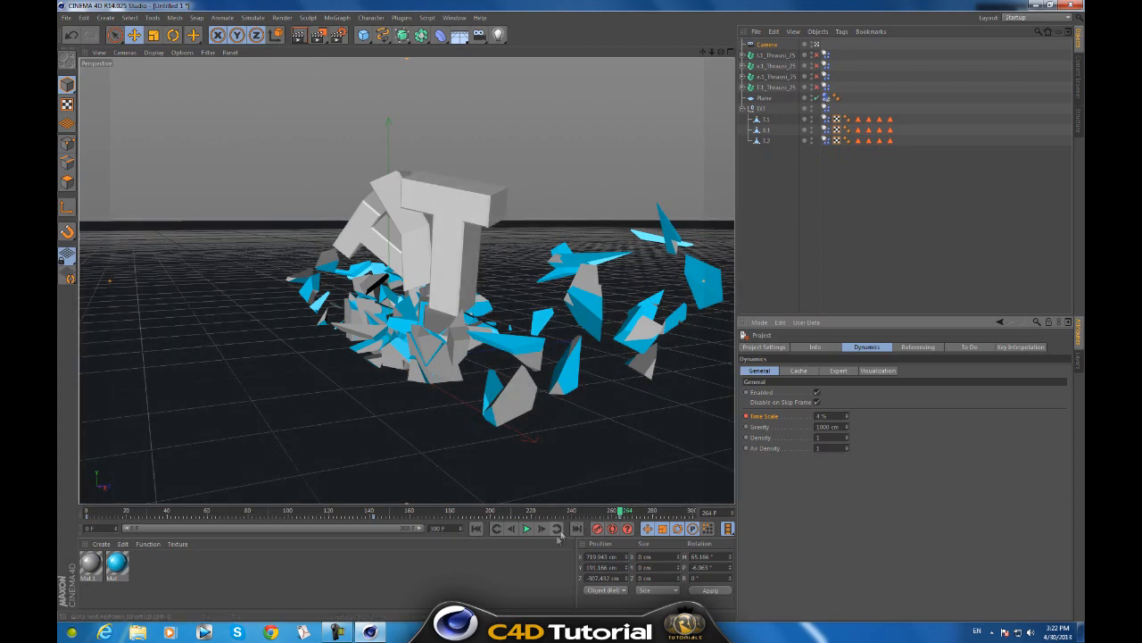
click(526, 529)
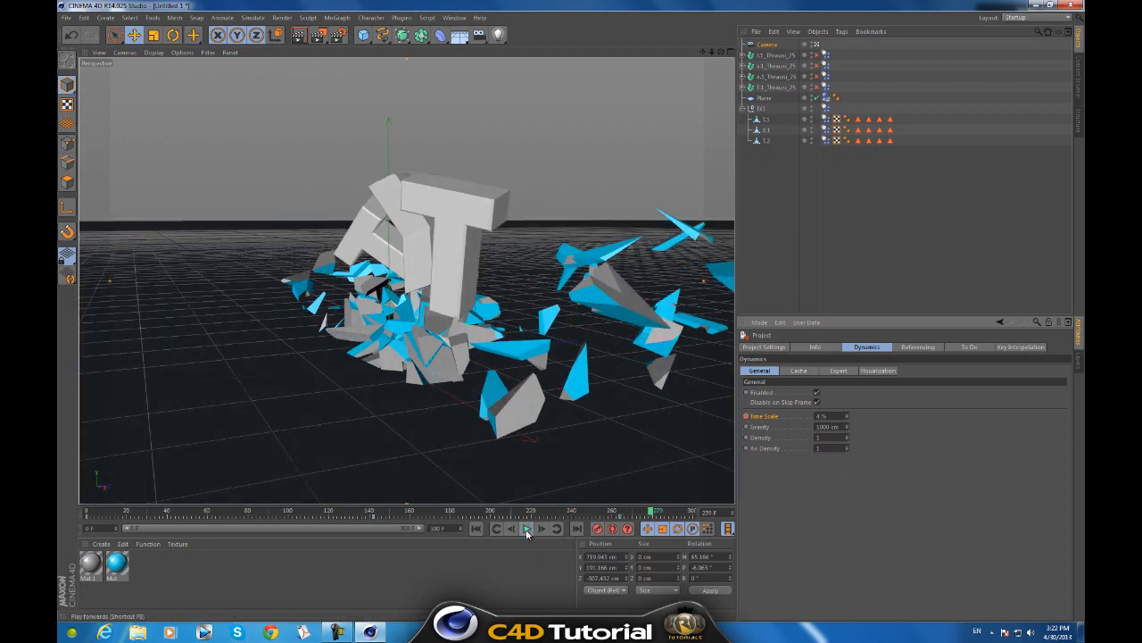
click(527, 530)
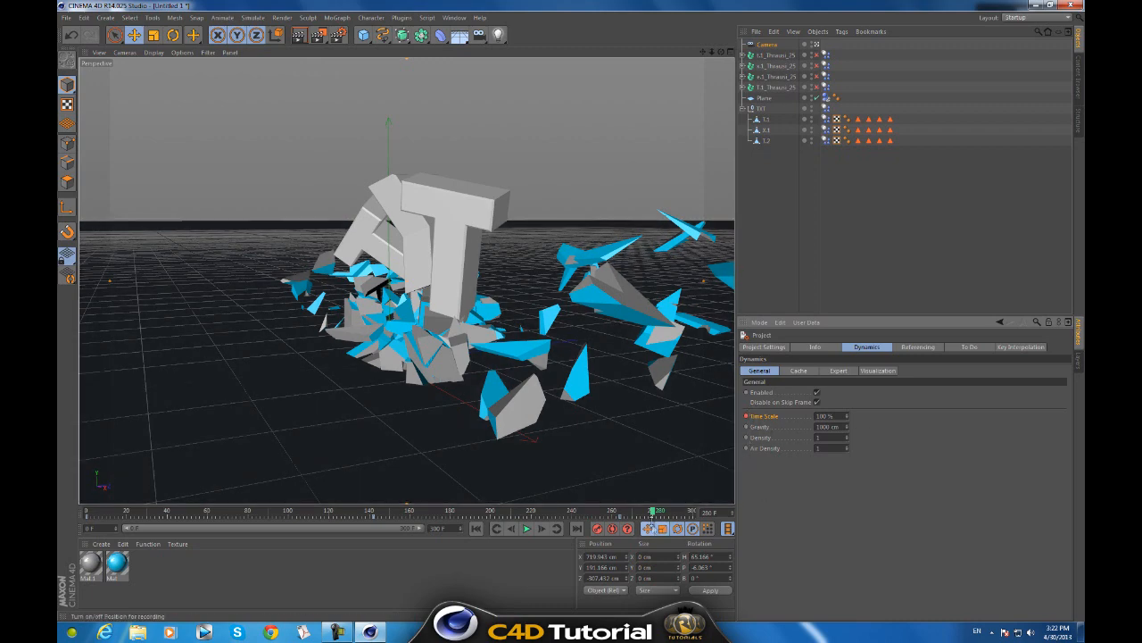
Play the whole animation from the start to review the camera move and the return to normal speed
click(475, 528)
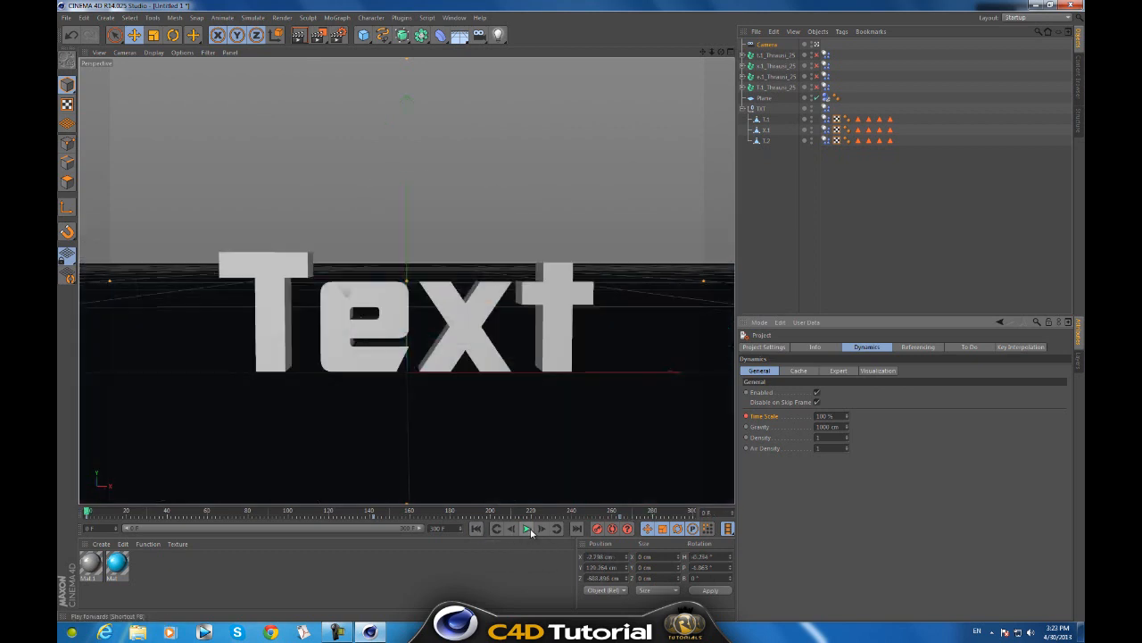
click(527, 529)
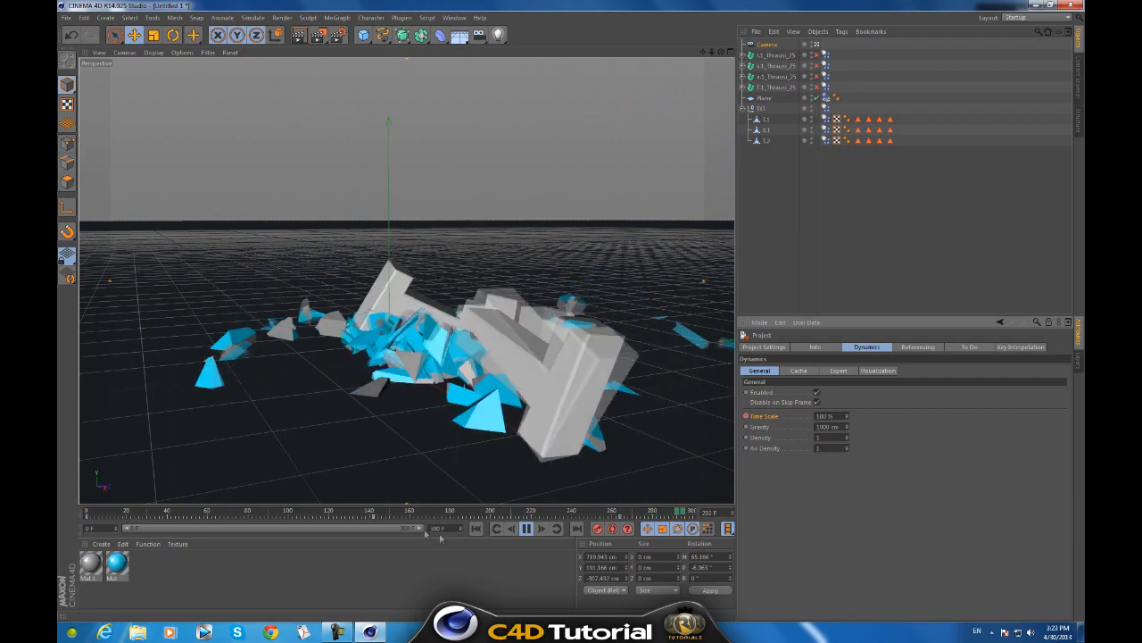
click(527, 528)
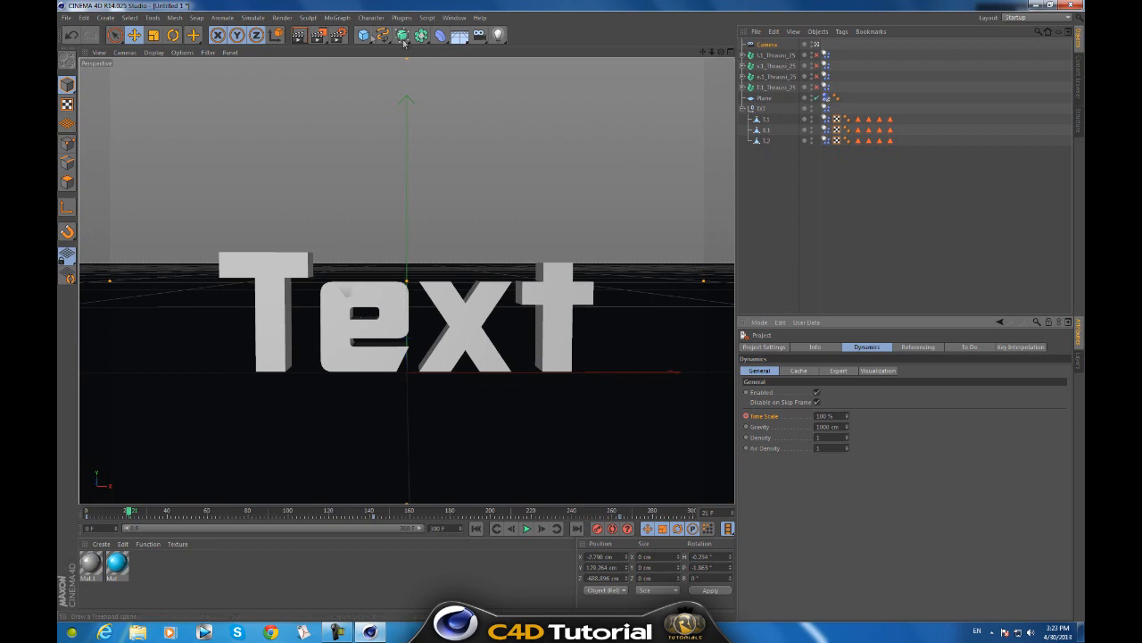
Add a plane, raise it to about Y 260 cm above the Text, and enlarge it to about 522 by 509 cm
click(367, 34)
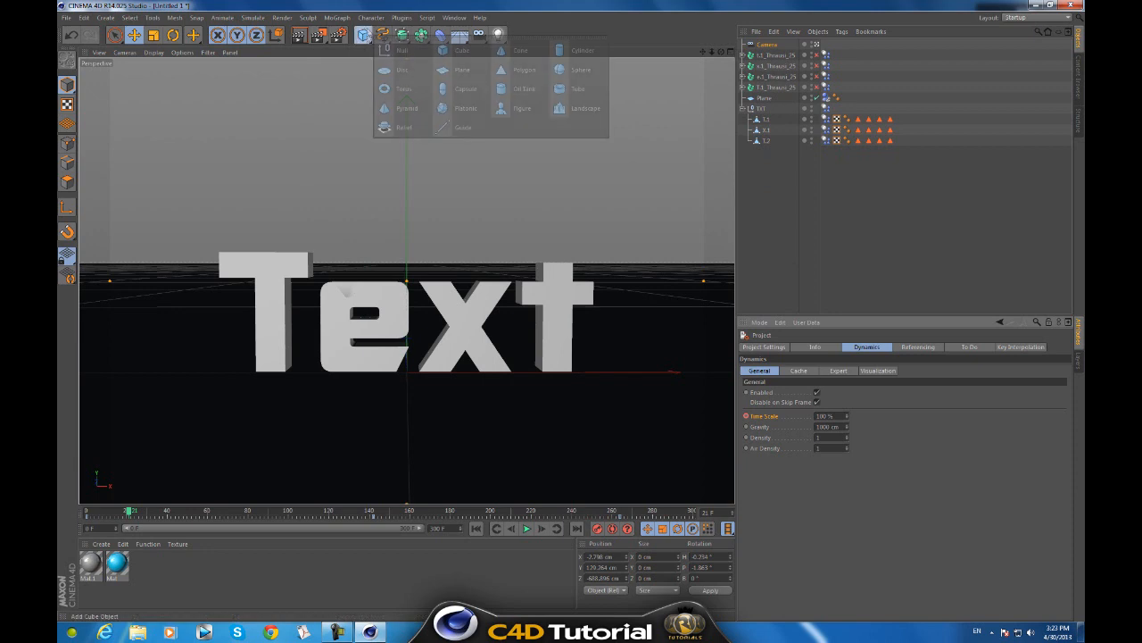
click(462, 70)
drag(406, 272, 572, 314)
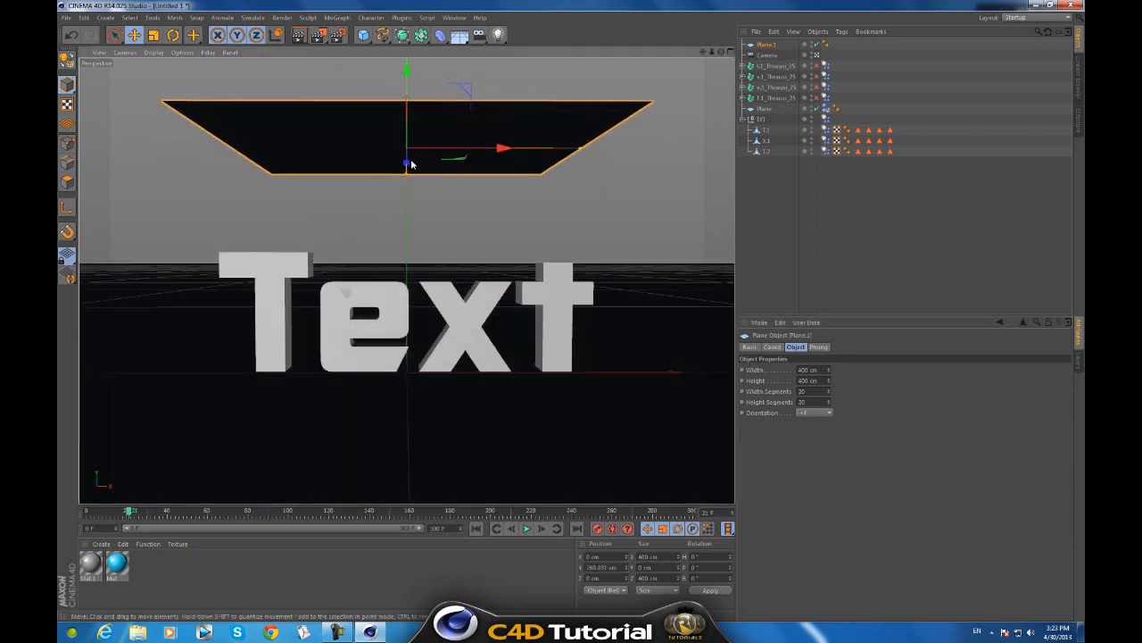
mouse_move(406, 162)
mouse_down()
mouse_move(406, 100)
mouse_move(408, 162)
mouse_up()
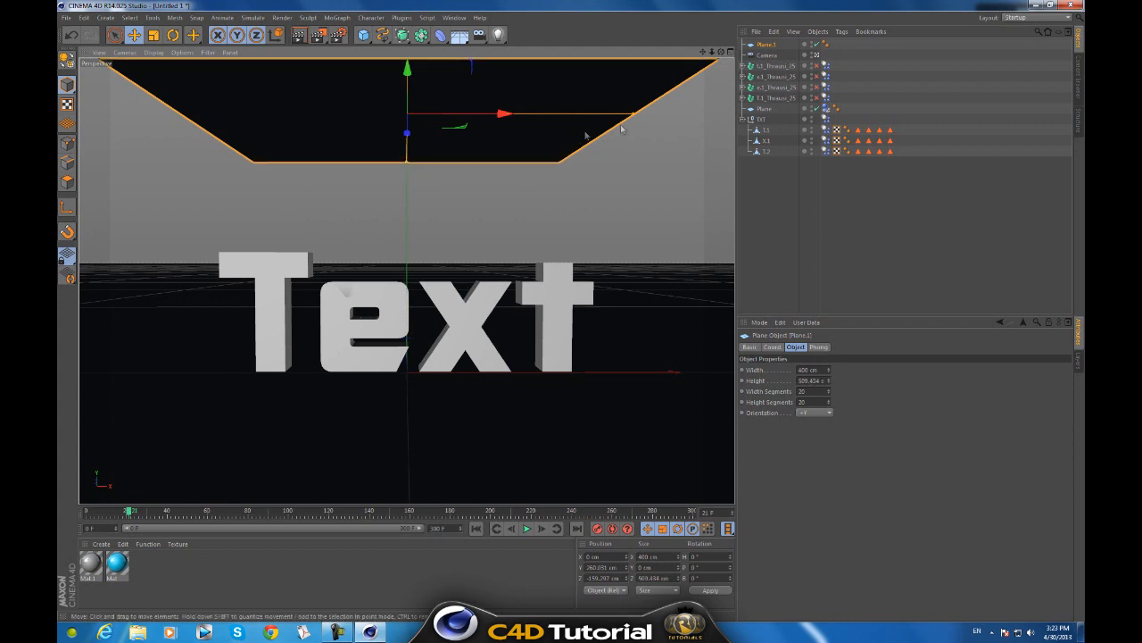
drag(637, 115, 719, 113)
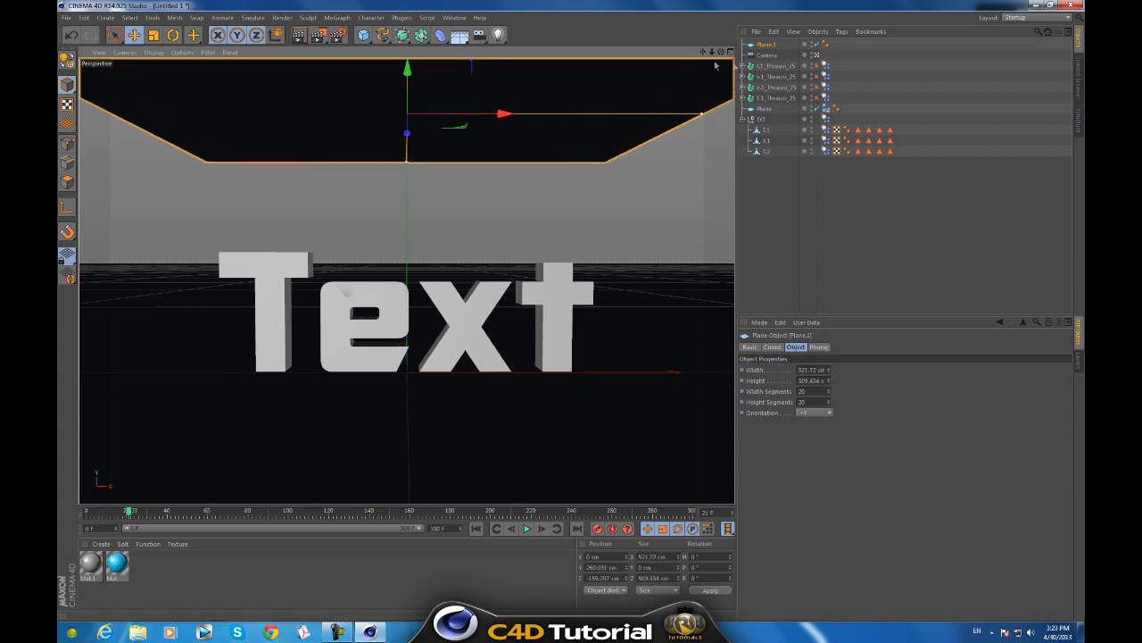
Leave the camera view, raise the new plane to about Y 494 cm, and tilt it about 24° in pitch
click(817, 57)
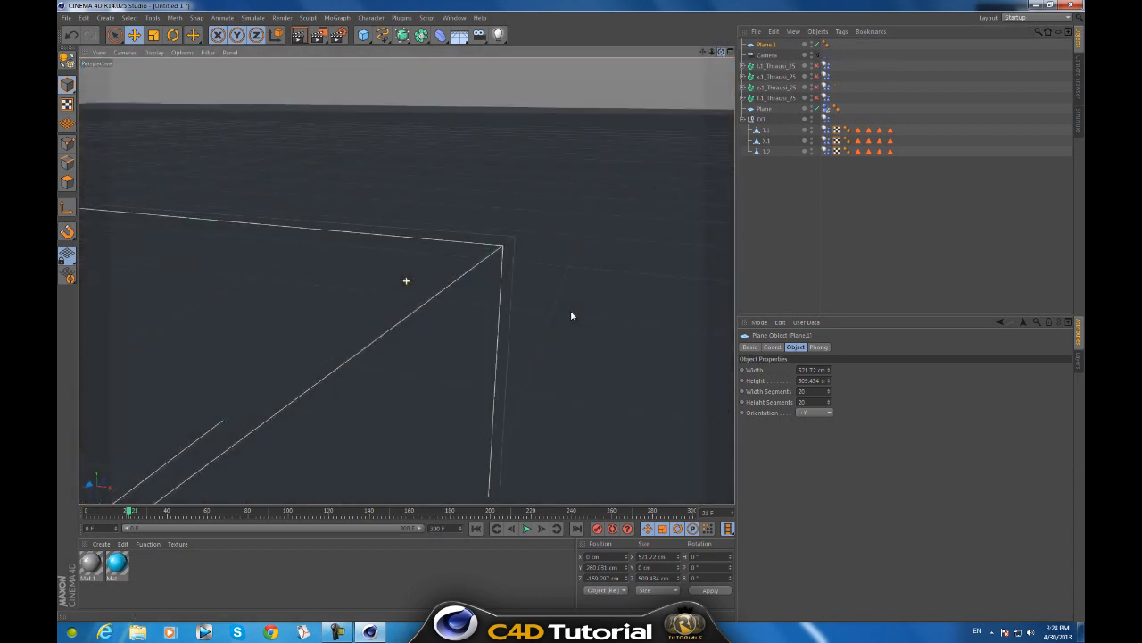
drag(571, 312, 574, 313)
drag(712, 53, 517, 298)
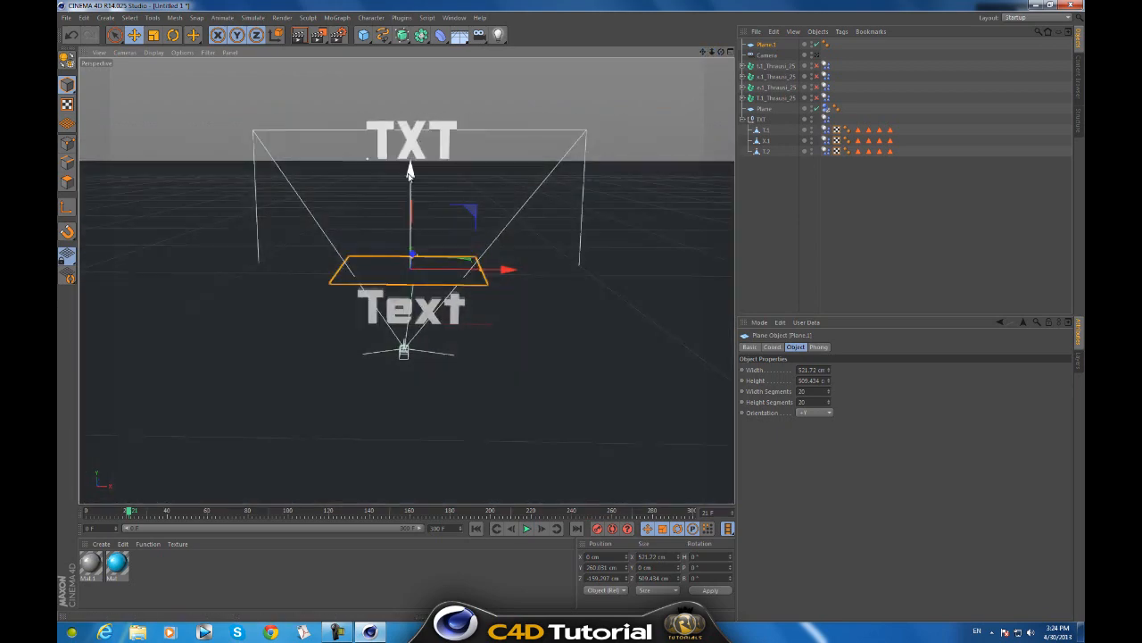
drag(408, 173, 410, 108)
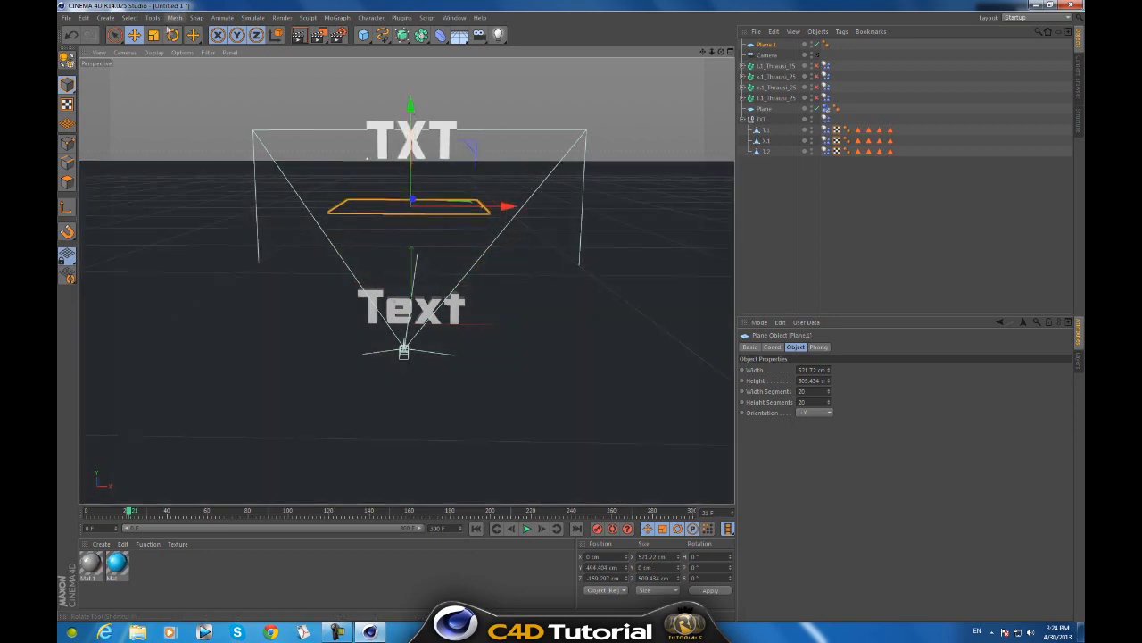
click(173, 35)
drag(409, 167, 403, 189)
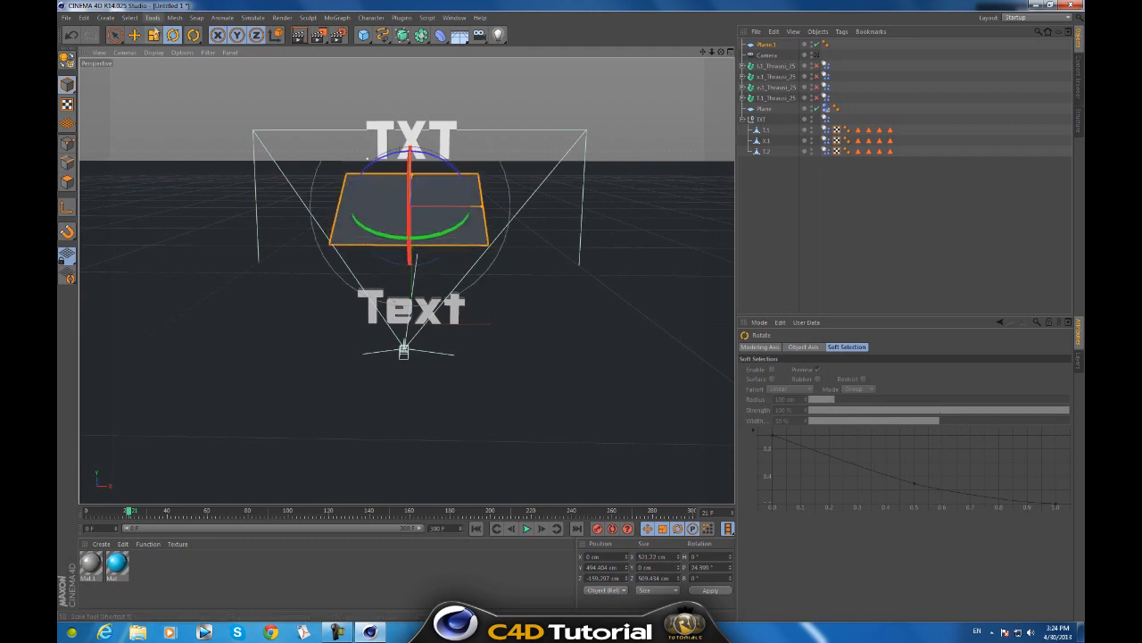
Move the tilted plane up and forward over the camera, to about Y 560 cm and Z -494 cm
click(138, 35)
drag(410, 134, 404, 65)
drag(410, 125, 400, 183)
drag(721, 53, 575, 315)
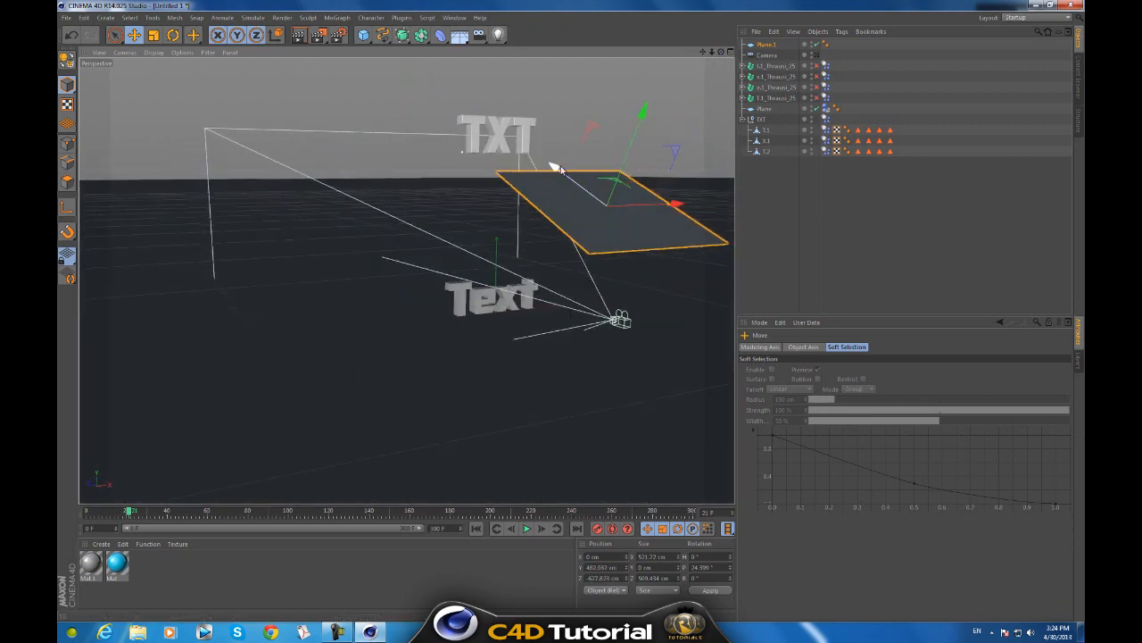
drag(553, 168, 524, 143)
drag(722, 54, 574, 315)
Create a new material, enable its Luminance channel and load a Gradient as the luminance texture
double_click(176, 569)
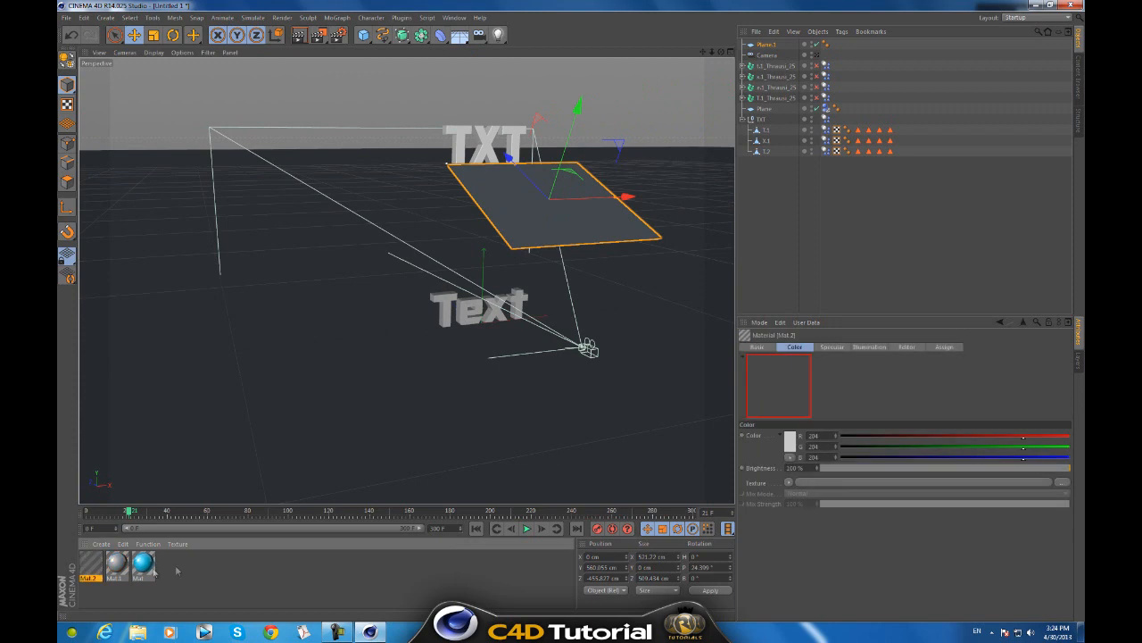
double_click(86, 567)
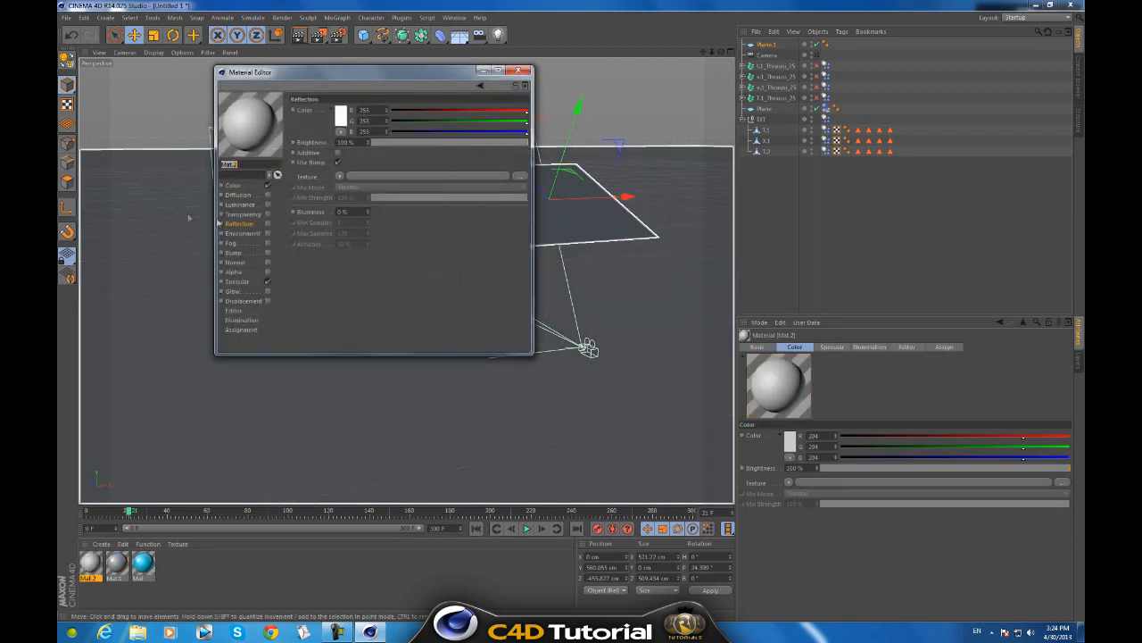
click(268, 206)
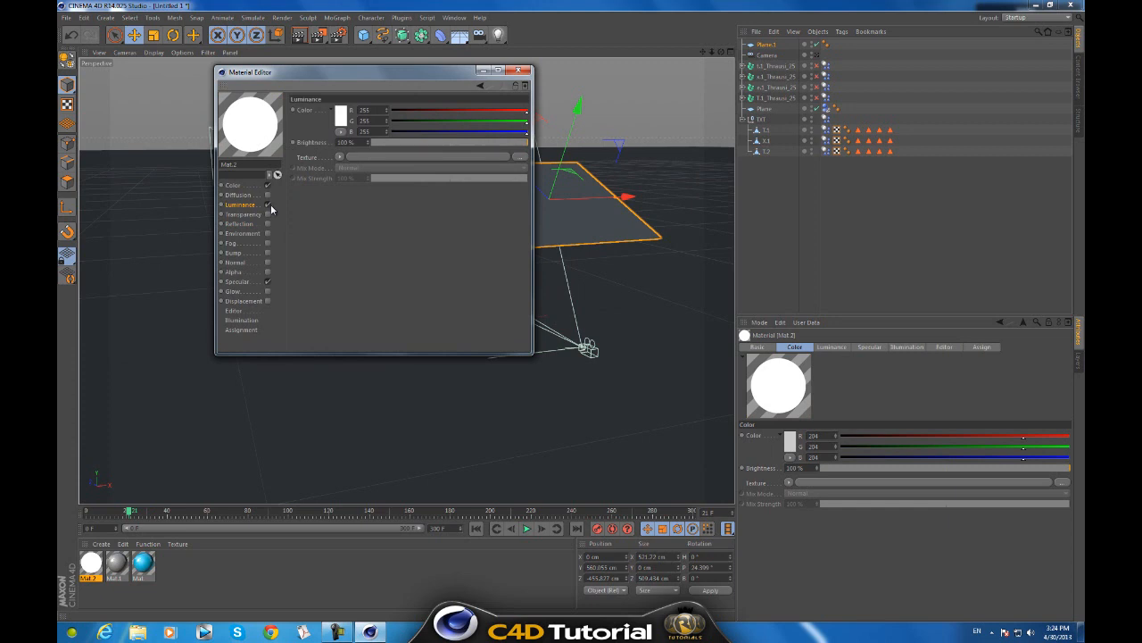
click(340, 157)
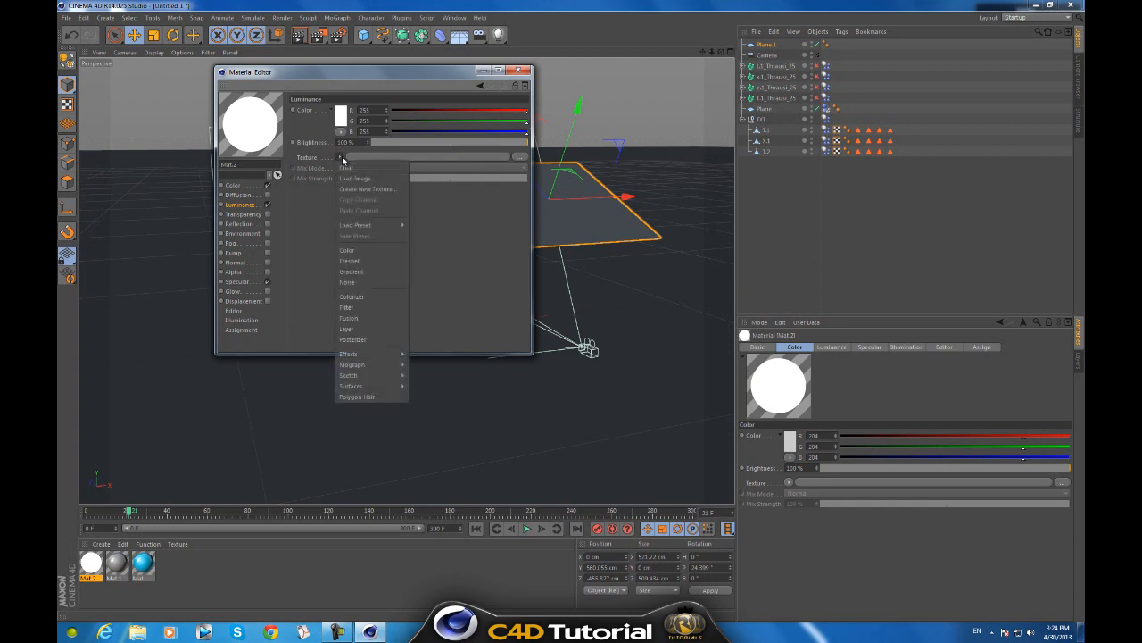
click(358, 266)
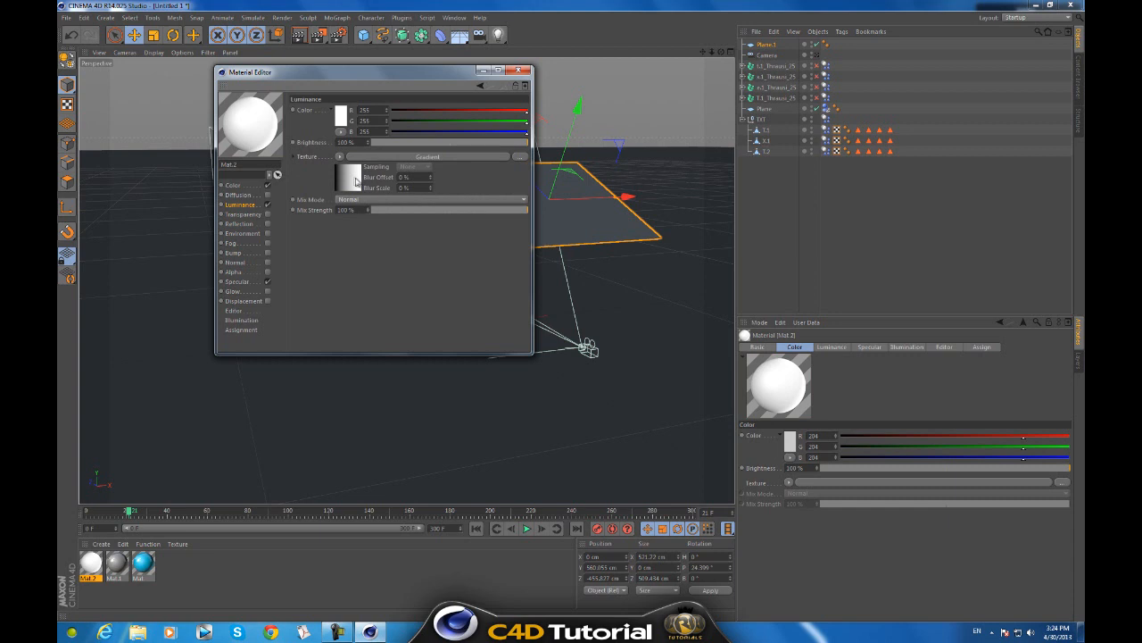
Set the luminance gradient's type to 2D - Circular
click(354, 176)
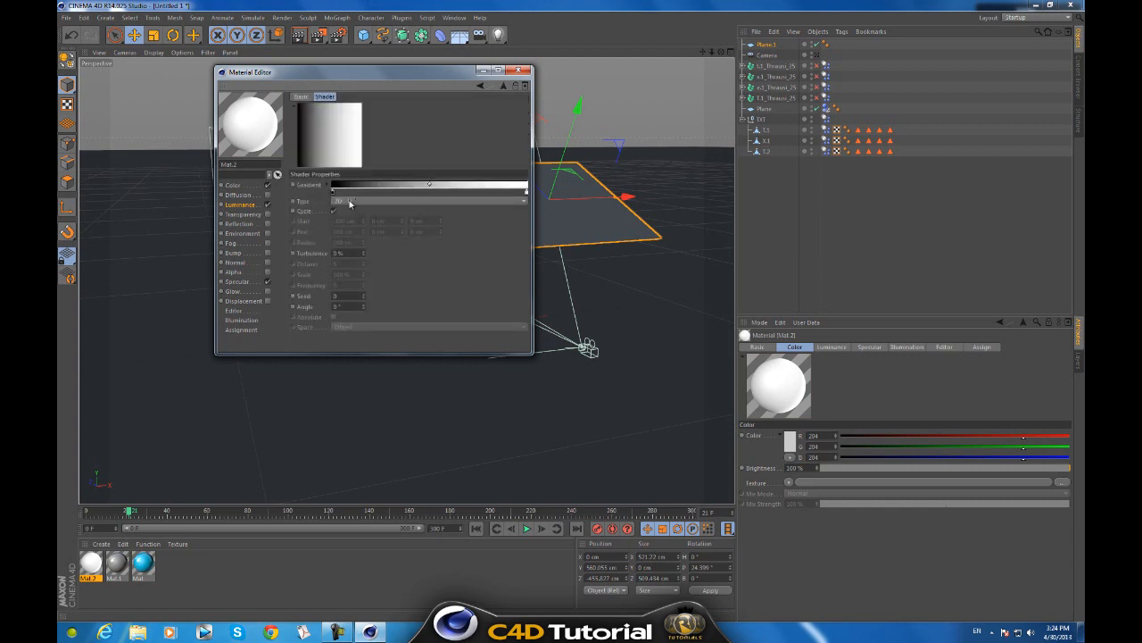
click(348, 202)
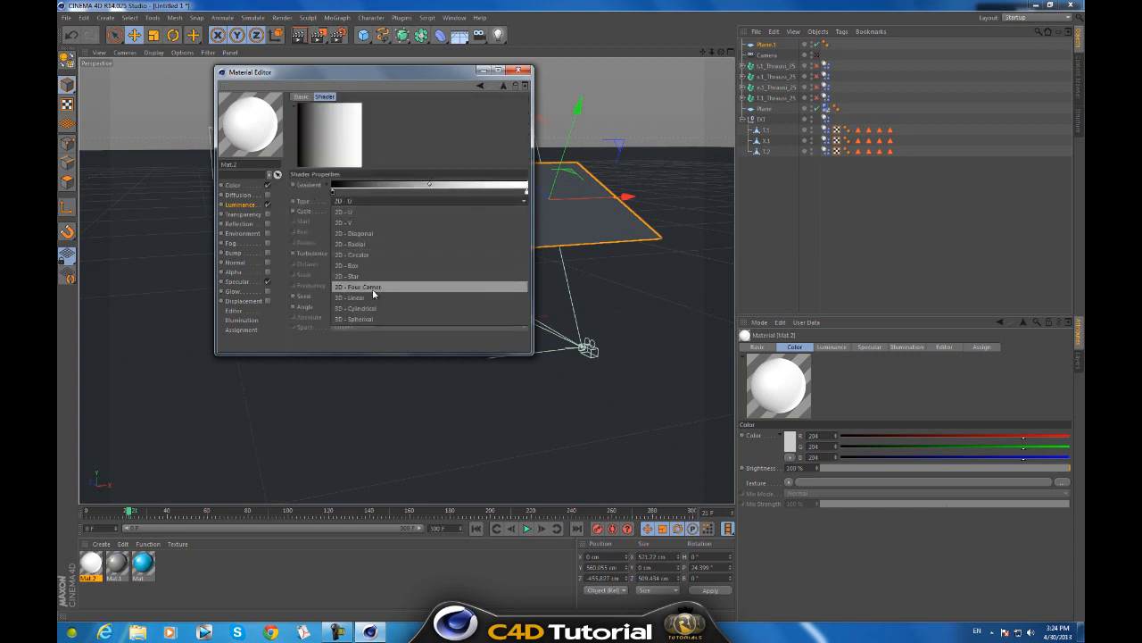
click(370, 255)
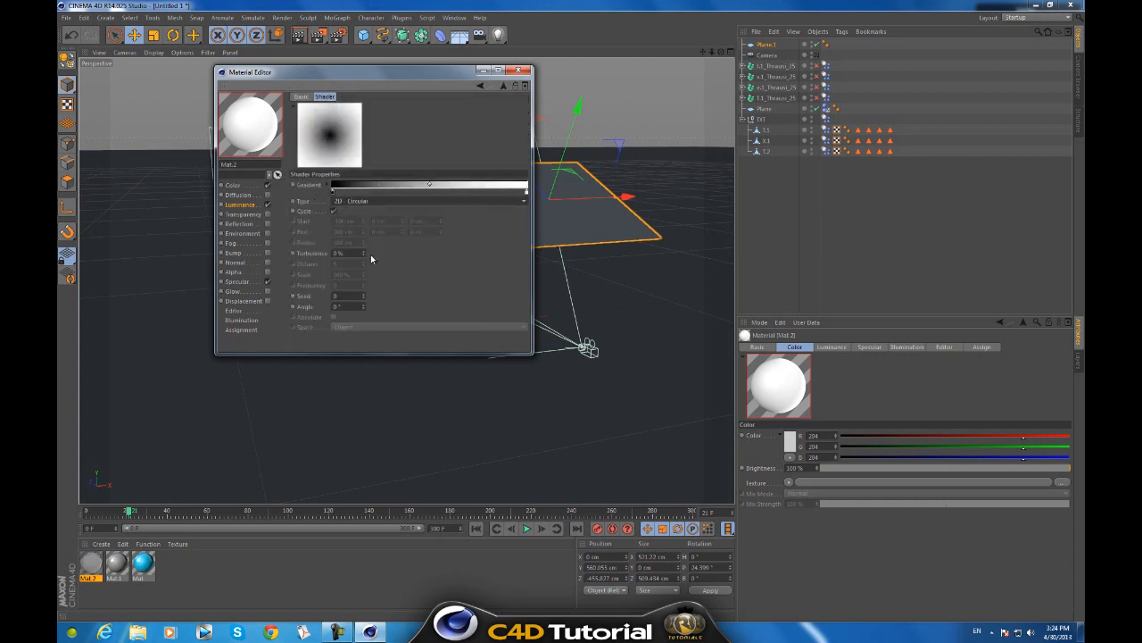
Set the gradient's start colour to white and its end colour to a pale yellow with hue 46° and RGB 255, 243, 214
double_click(333, 192)
drag(295, 183, 213, 153)
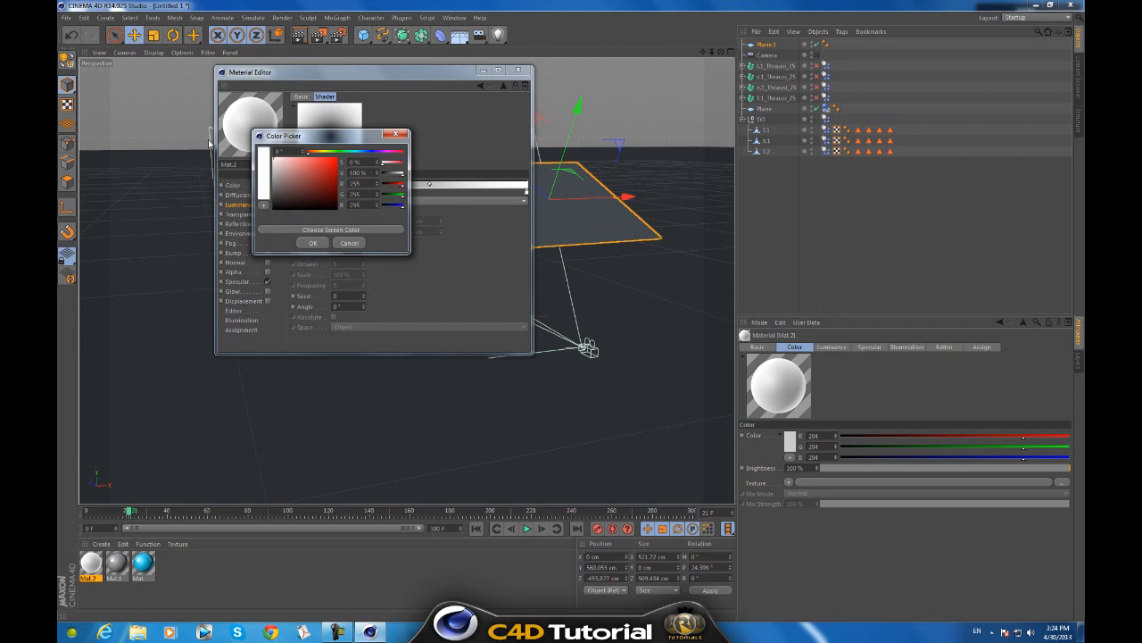
click(313, 244)
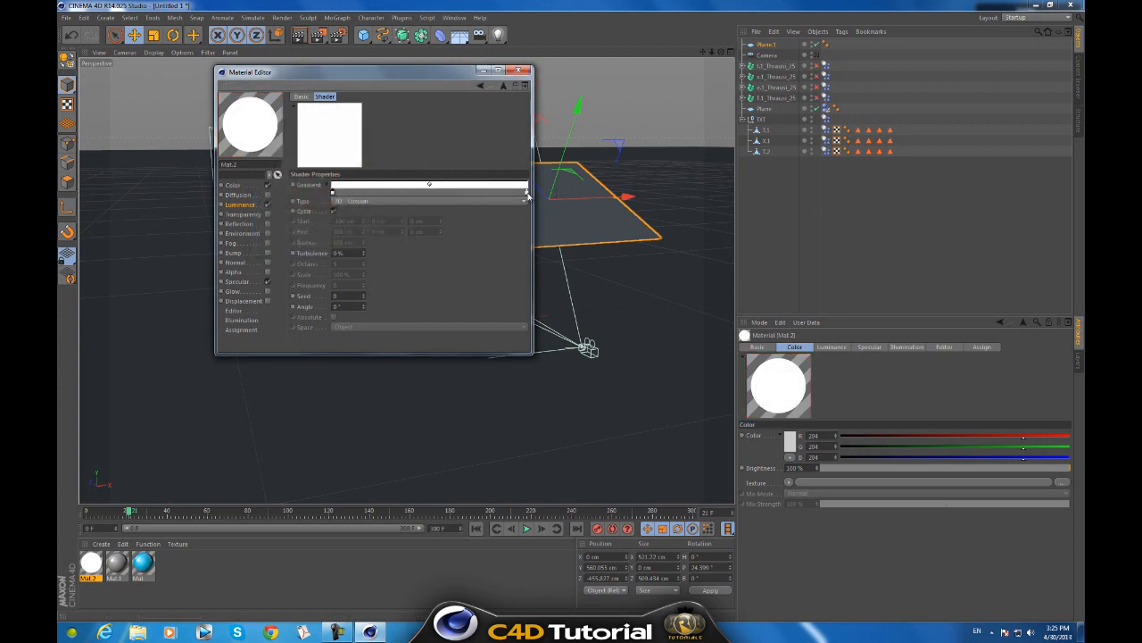
double_click(527, 193)
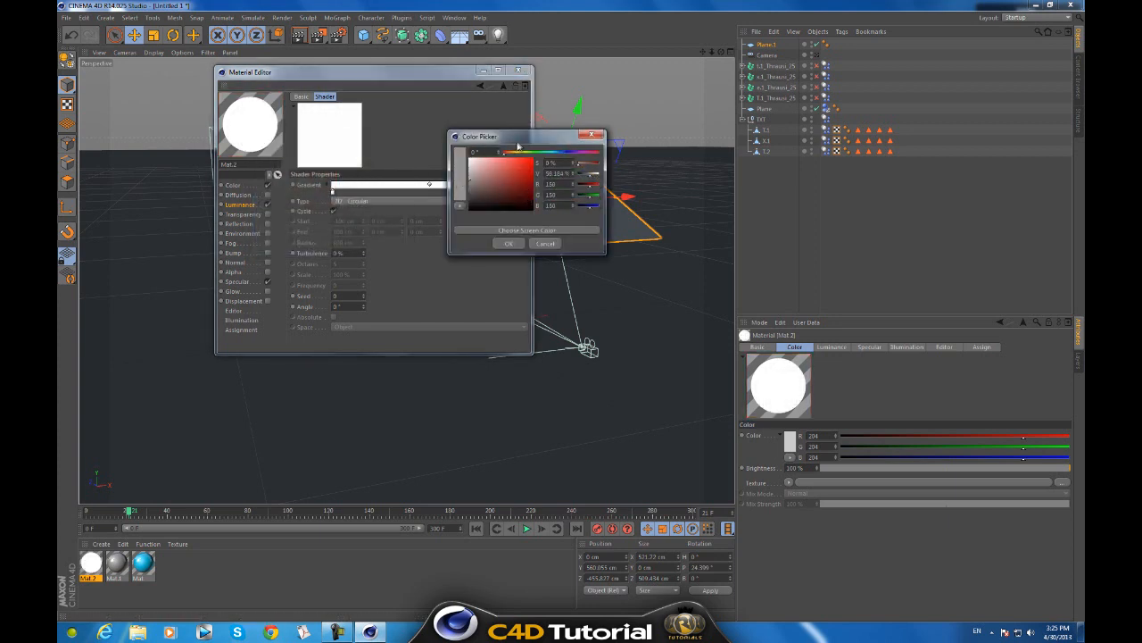
mouse_move(512, 156)
mouse_down()
mouse_move(473, 170)
mouse_move(476, 152)
mouse_up()
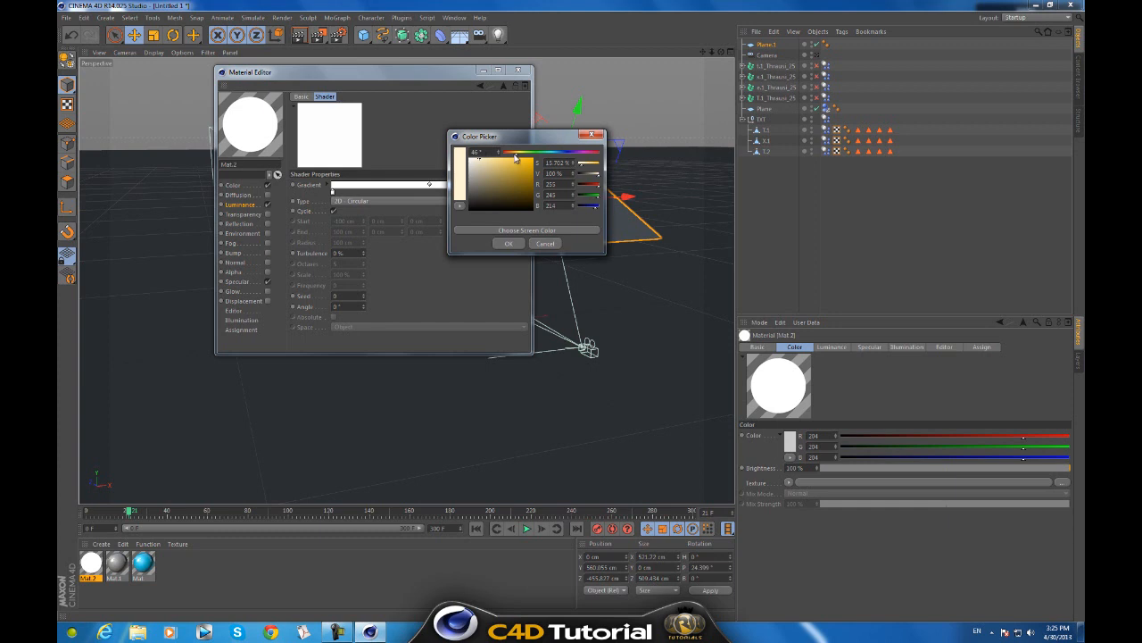
click(508, 243)
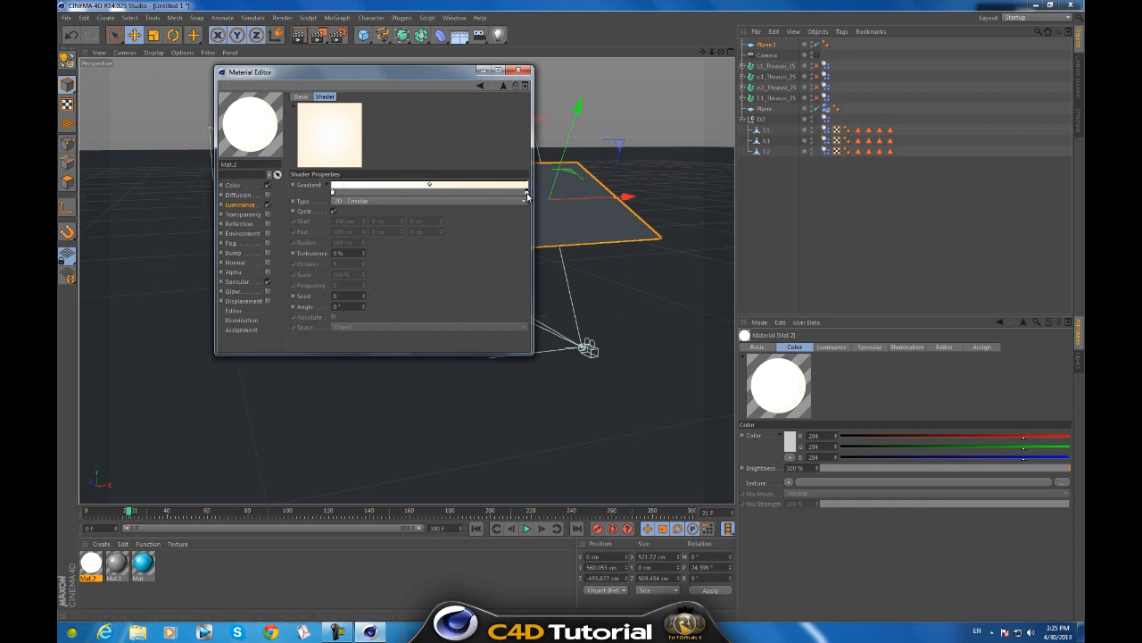
Apply the glowing gradient material to the tilted overhead plane and enlarge the plane to about 1173 by 599 cm
click(518, 71)
drag(89, 564, 541, 212)
drag(628, 198, 705, 203)
drag(515, 169, 509, 159)
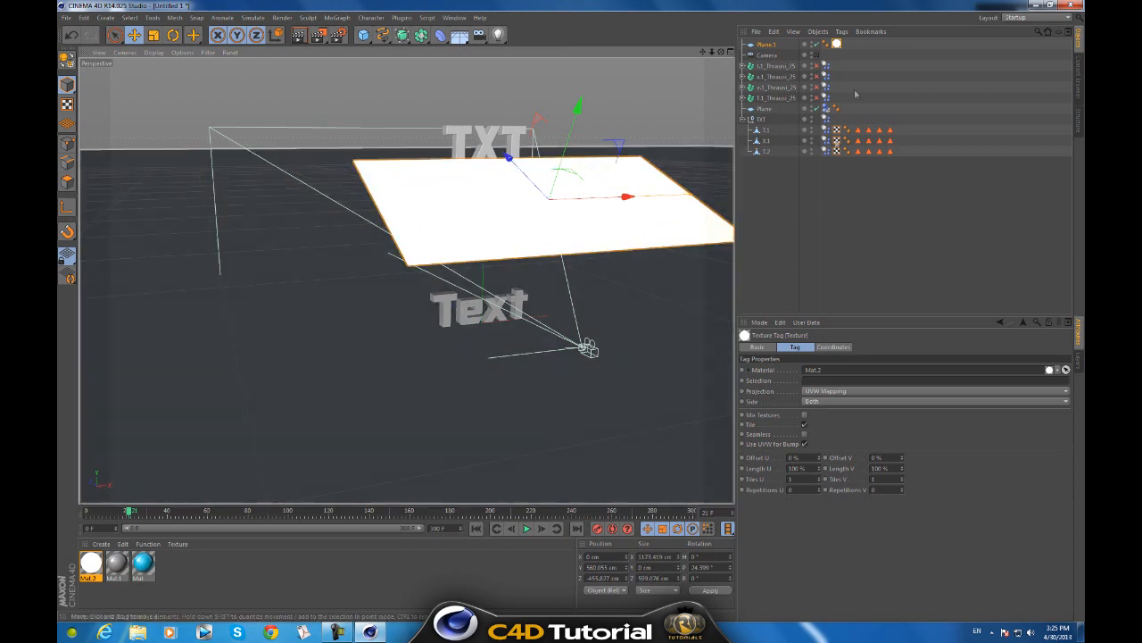
Return to the camera view and add the Ambient Occlusion and Global Illumination effects to the render settings
drag(721, 54, 566, 306)
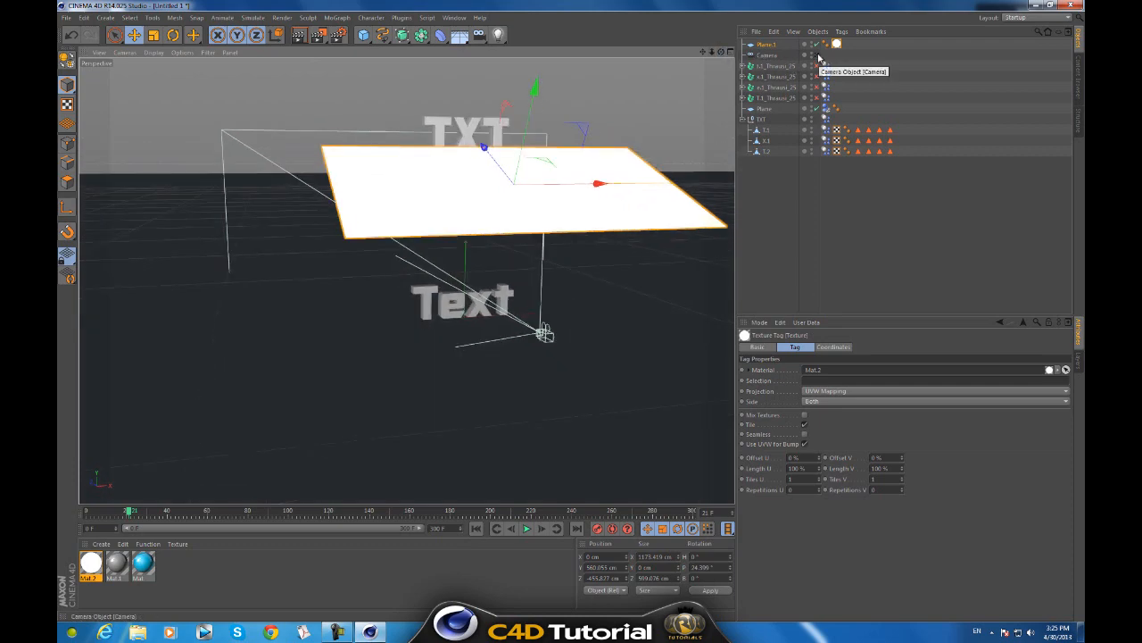
click(818, 55)
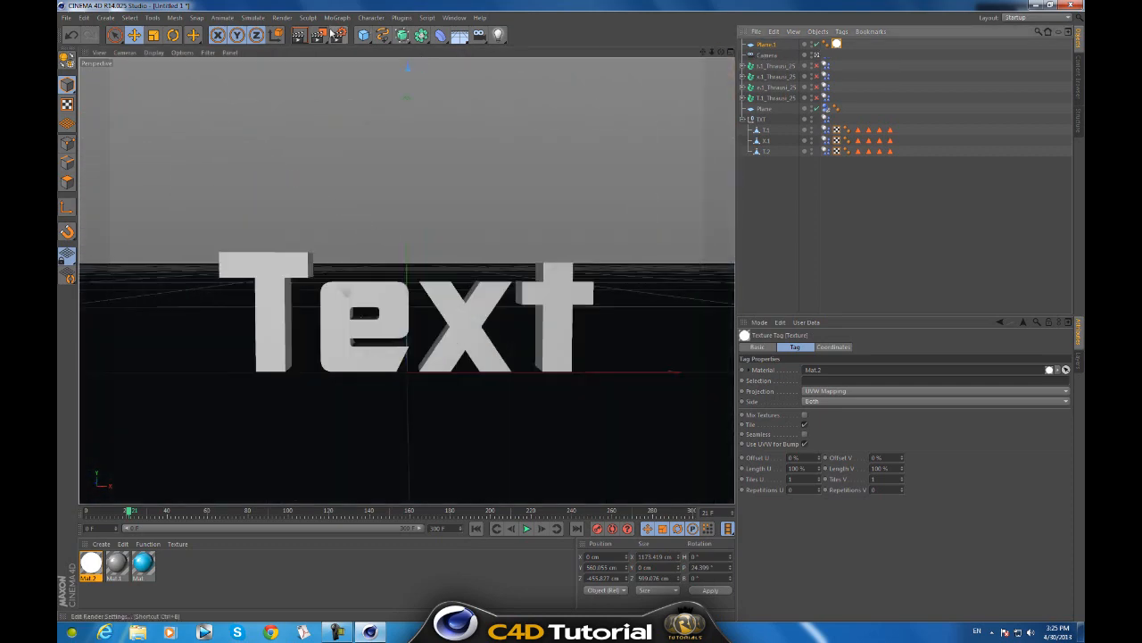
click(338, 36)
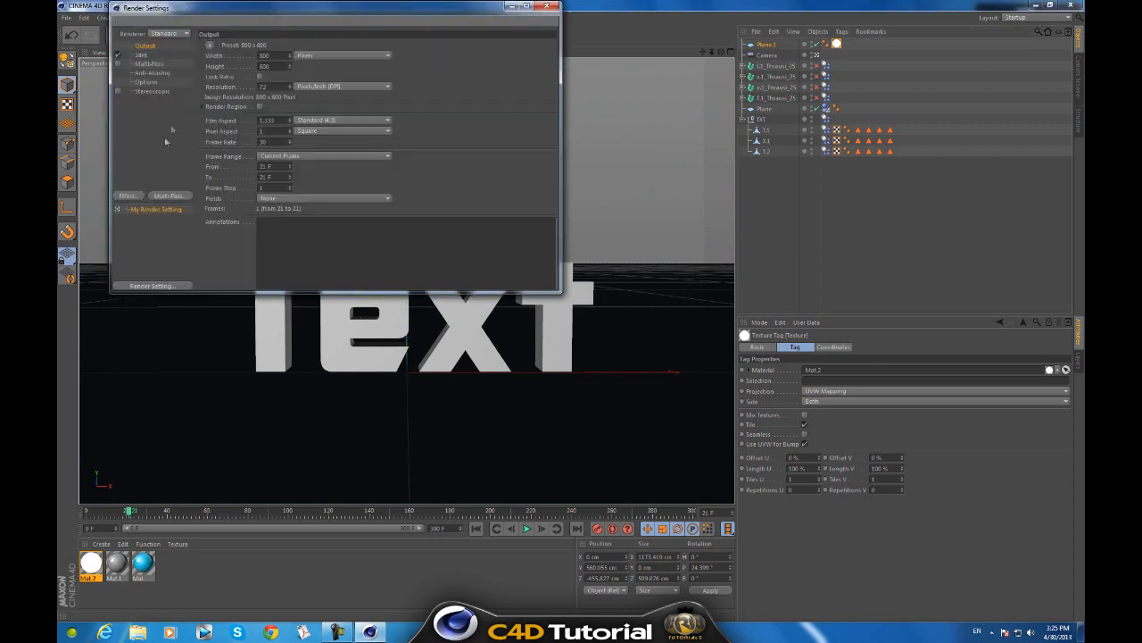
click(127, 195)
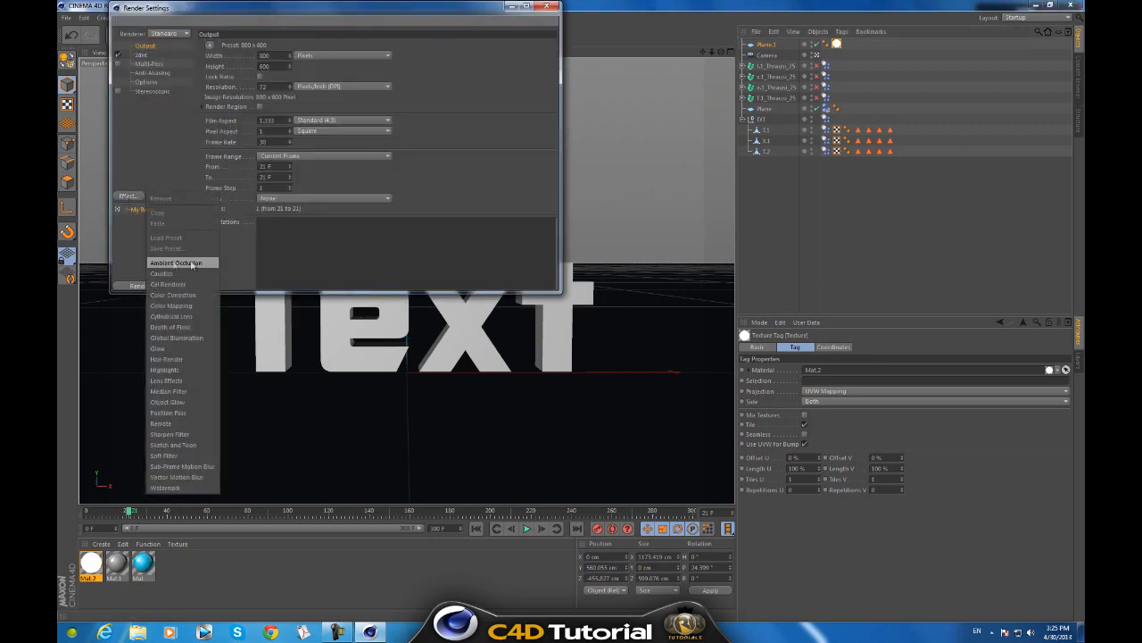
click(176, 263)
click(126, 195)
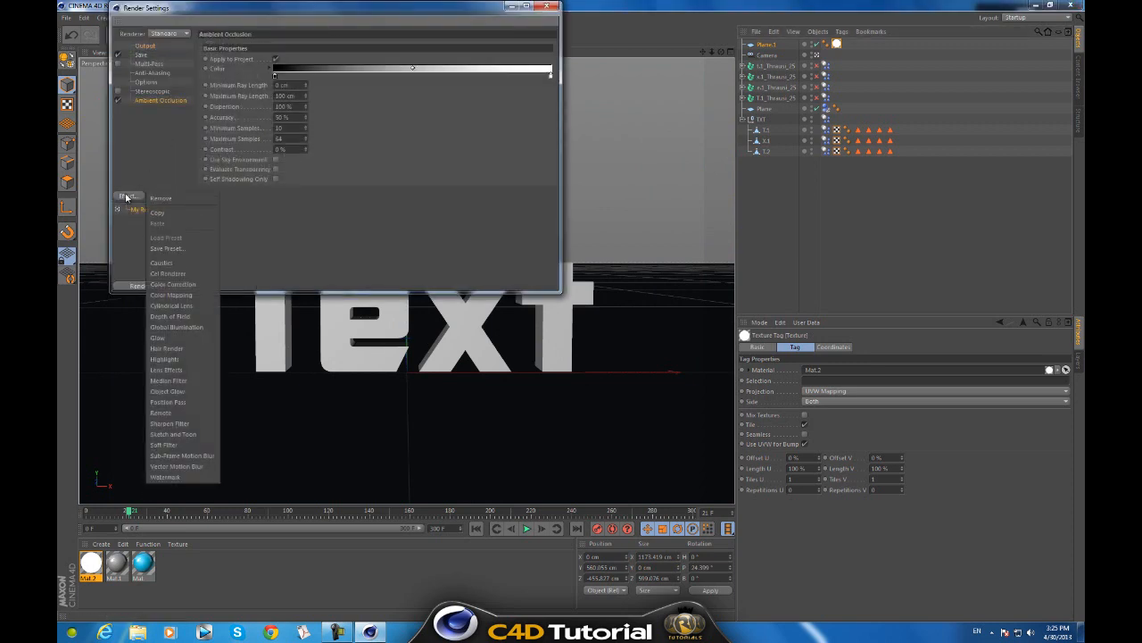
click(178, 327)
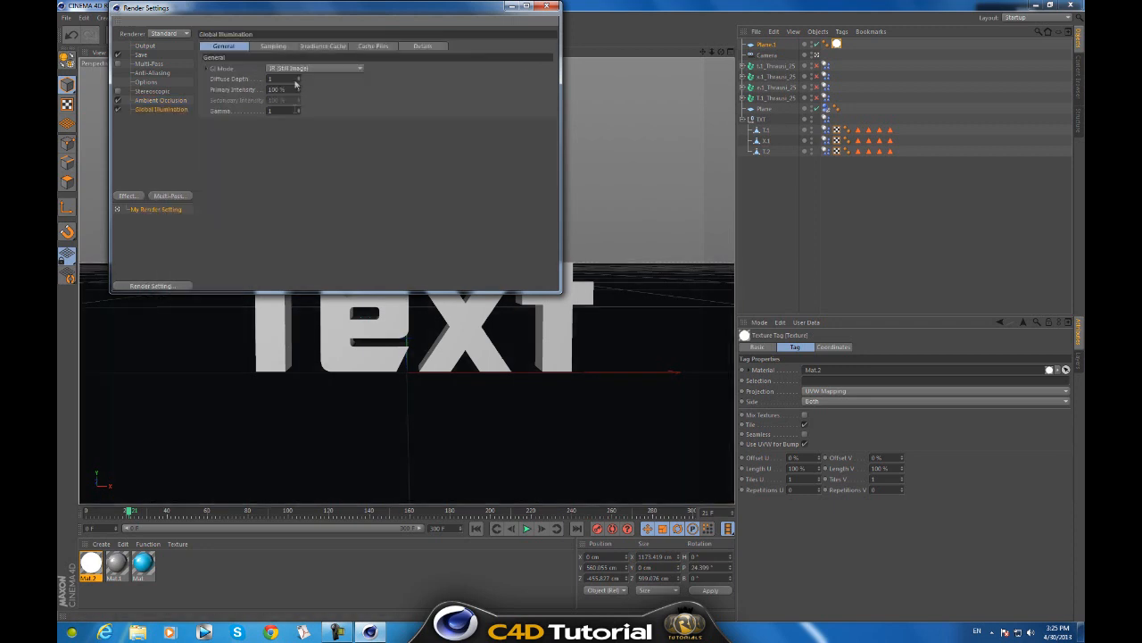
Set the Global Illumination irradiance cache's Record Density to Custom and close the render settings
click(321, 46)
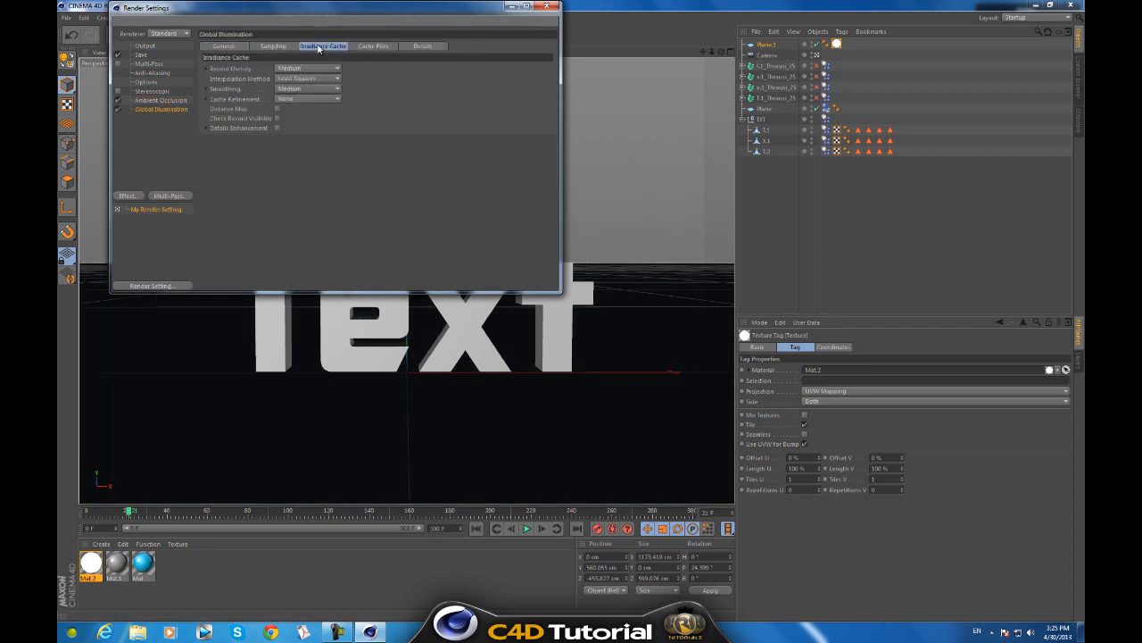
click(285, 70)
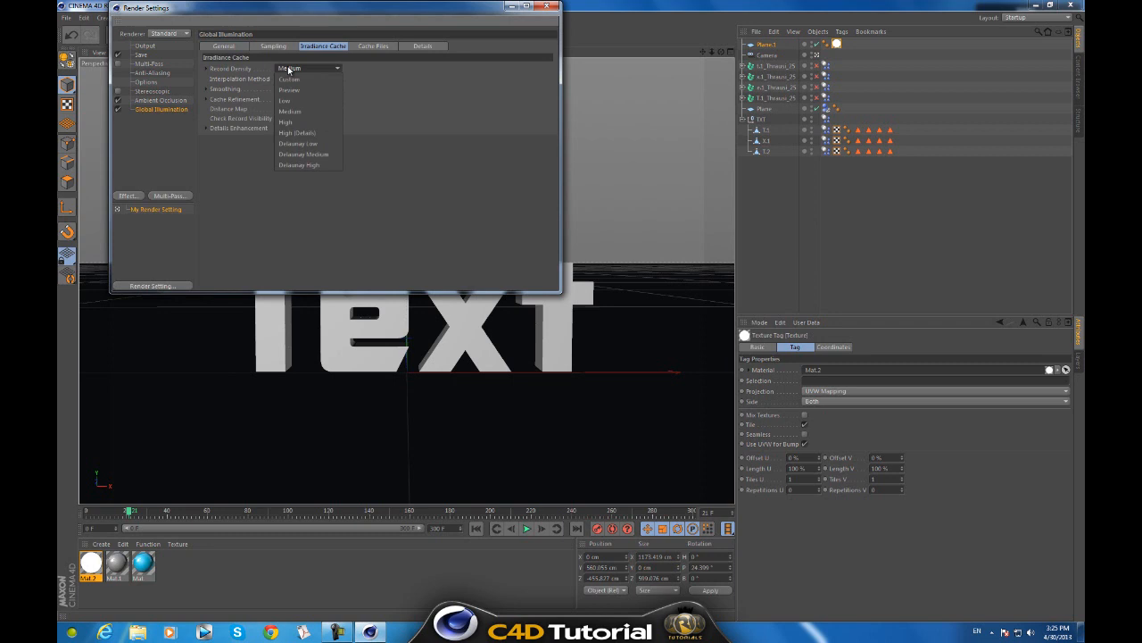
click(287, 80)
click(548, 8)
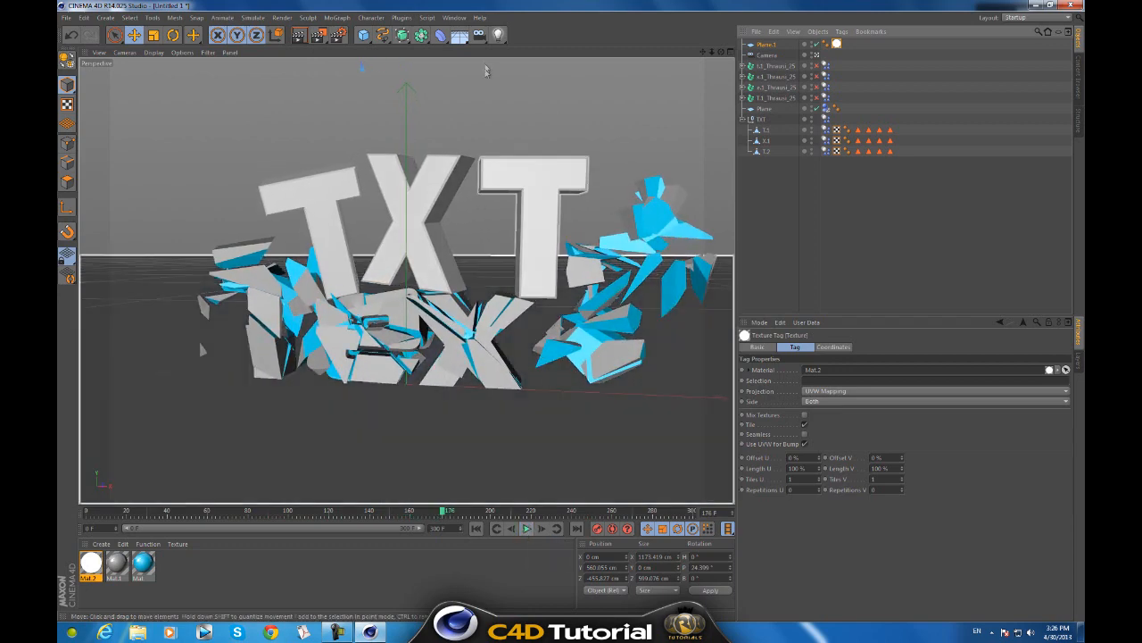
Test-render the shattering text in the camera view at frame 176
click(299, 36)
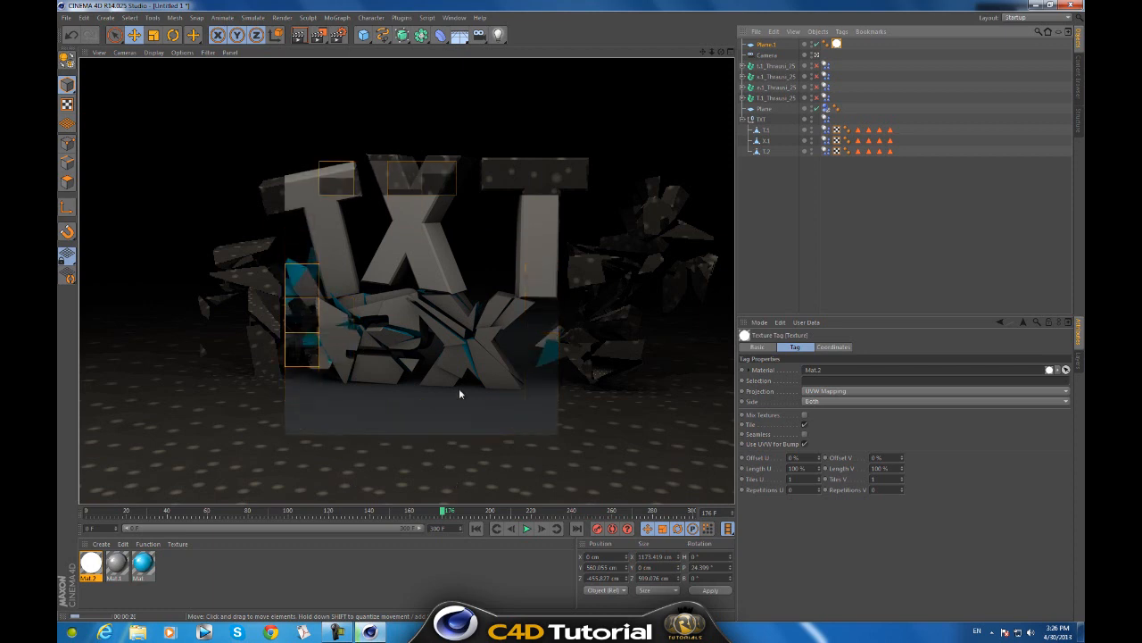
click(492, 223)
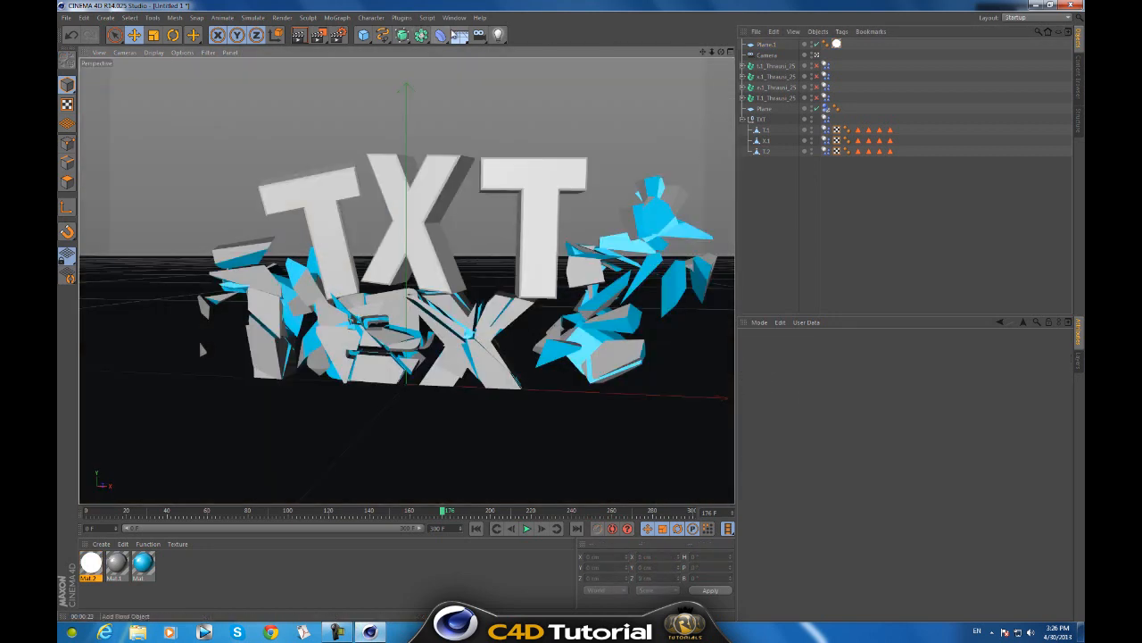
Add a Background object and give it a Compositing tag with Compositing Background enabled
click(460, 36)
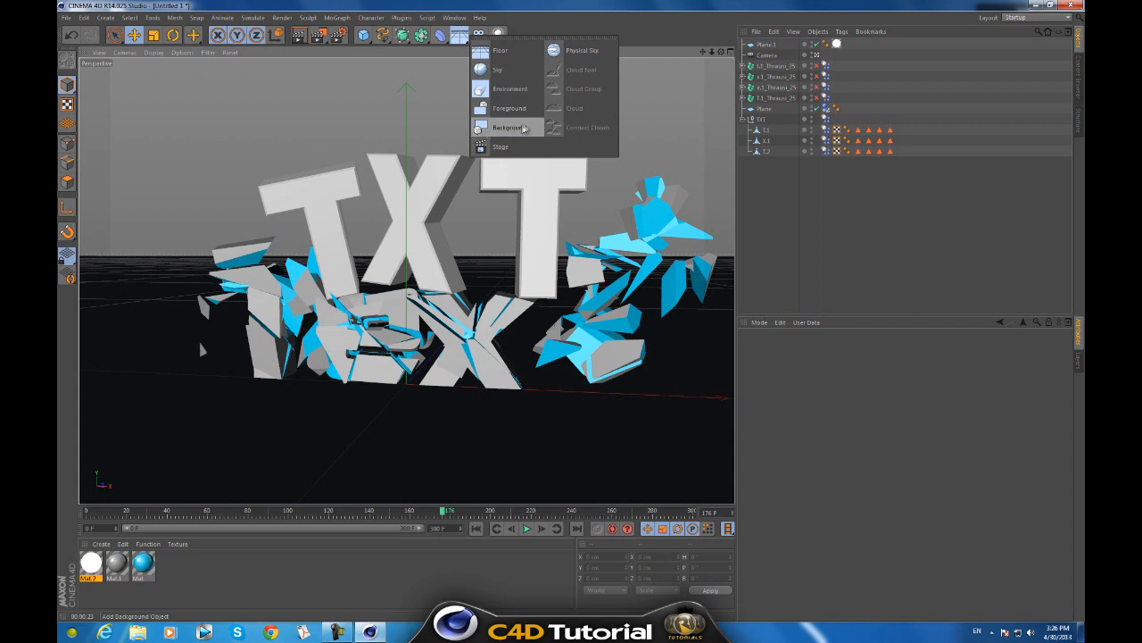
click(523, 127)
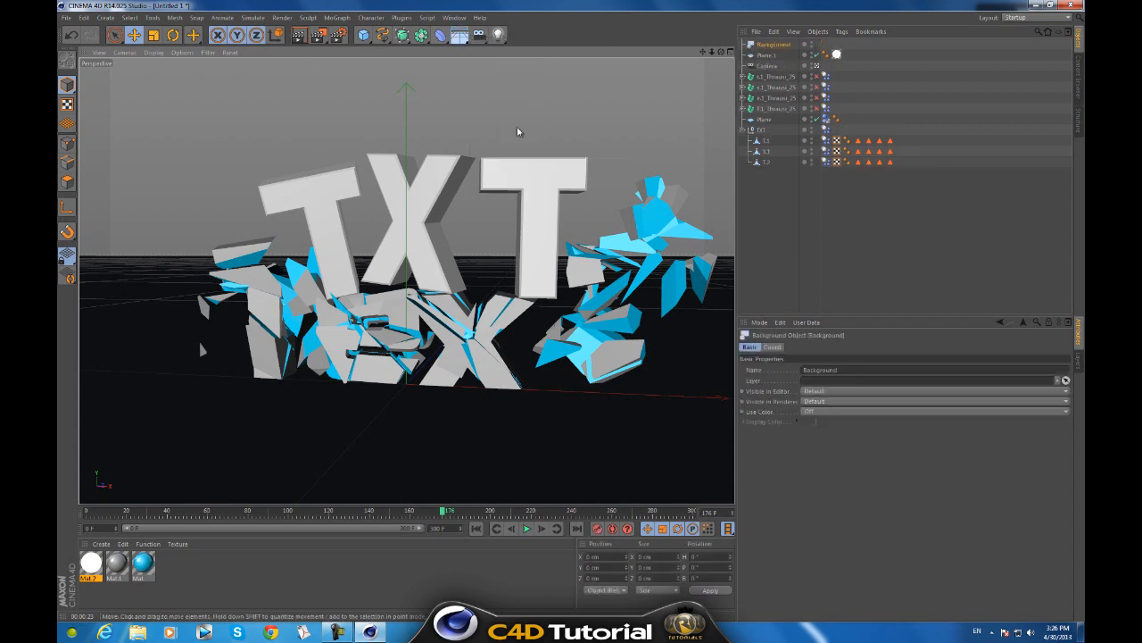
right_click(777, 48)
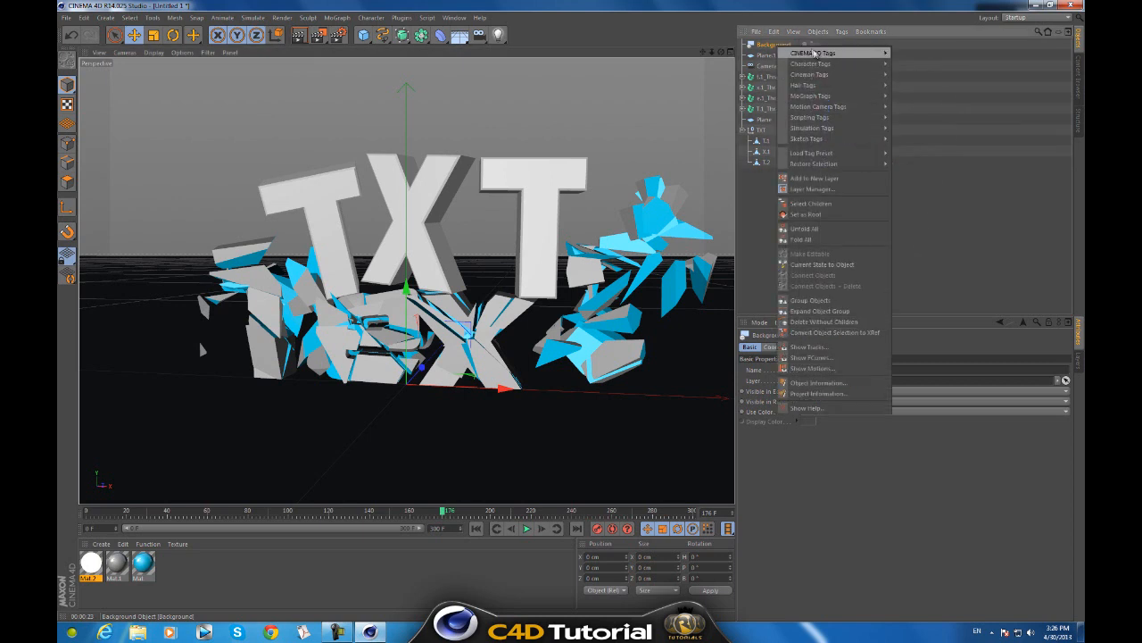
mouse_move(821, 54)
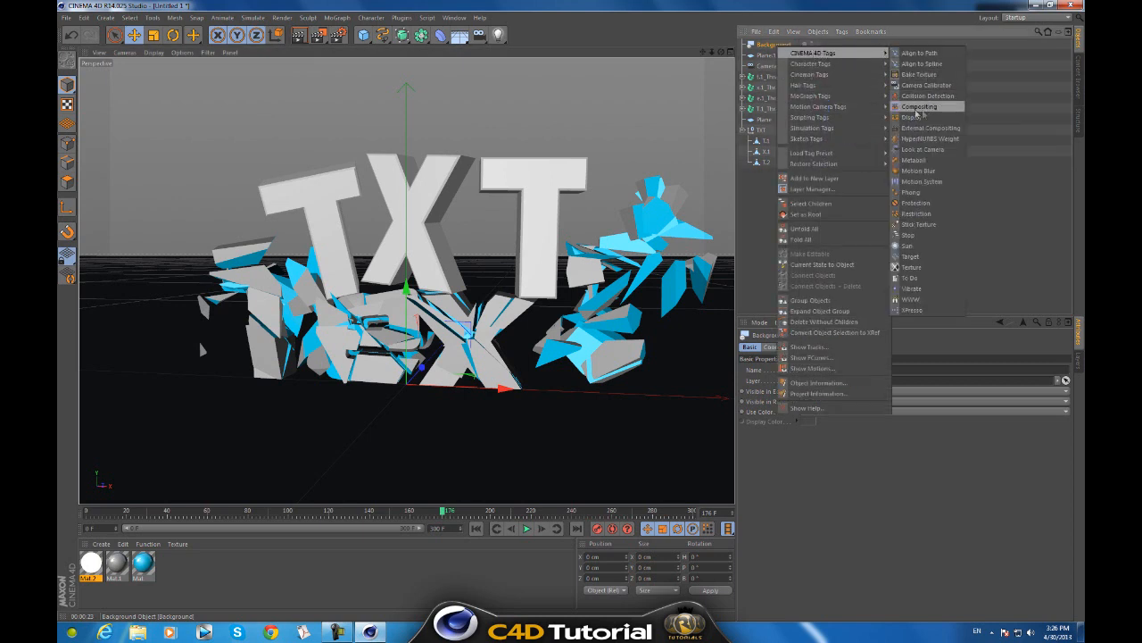
click(929, 108)
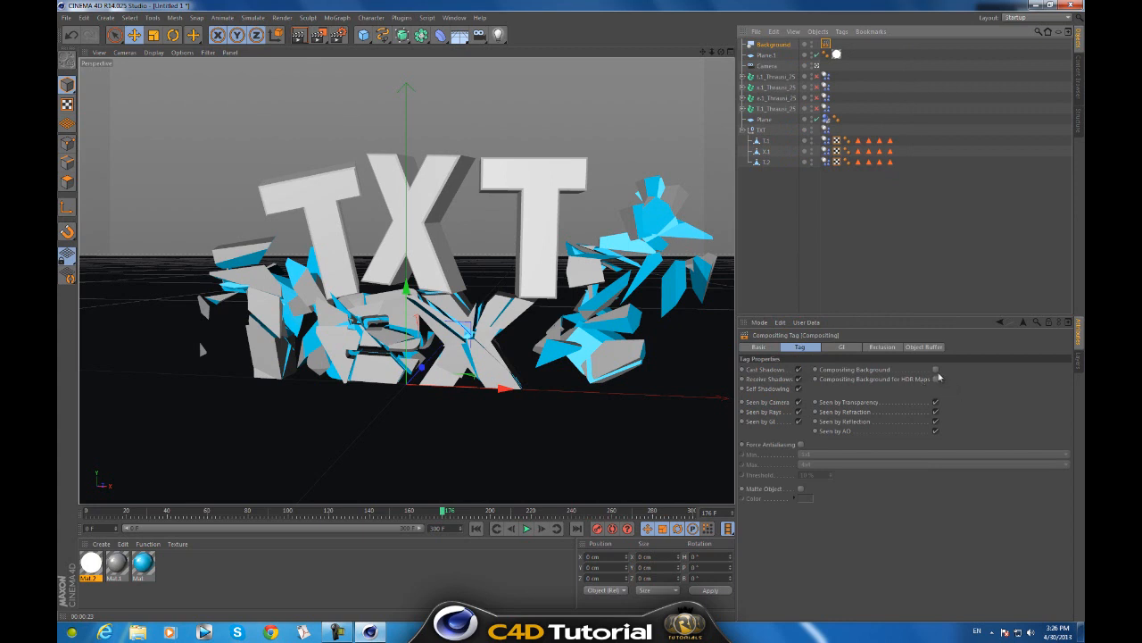
click(936, 369)
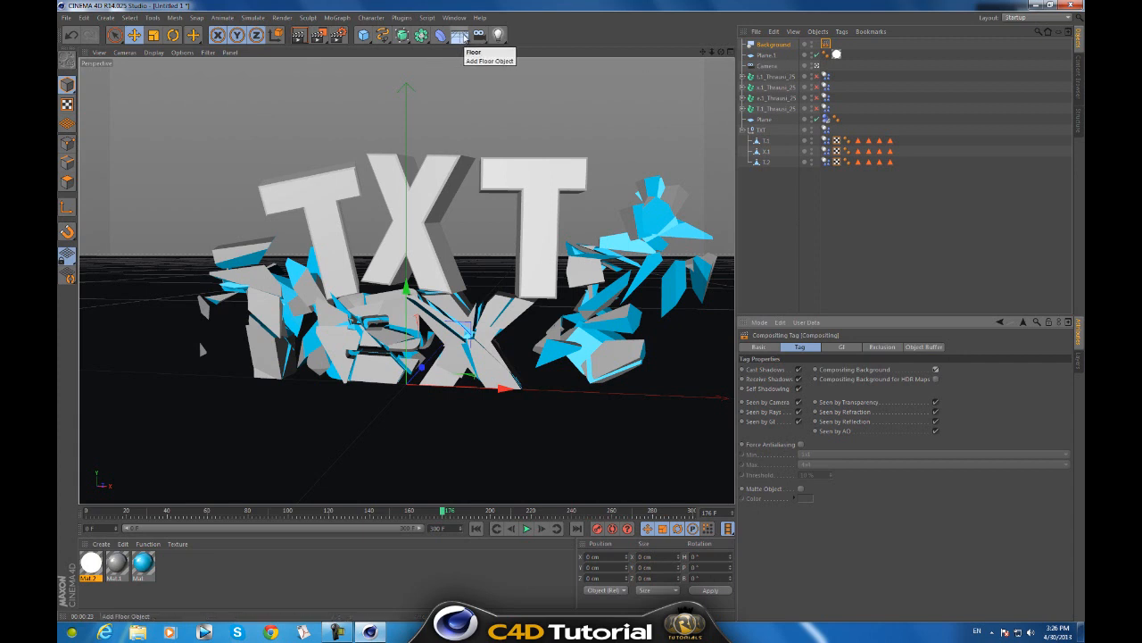
Add a Floor object and give it a Compositing tag with Compositing Background enabled
click(460, 37)
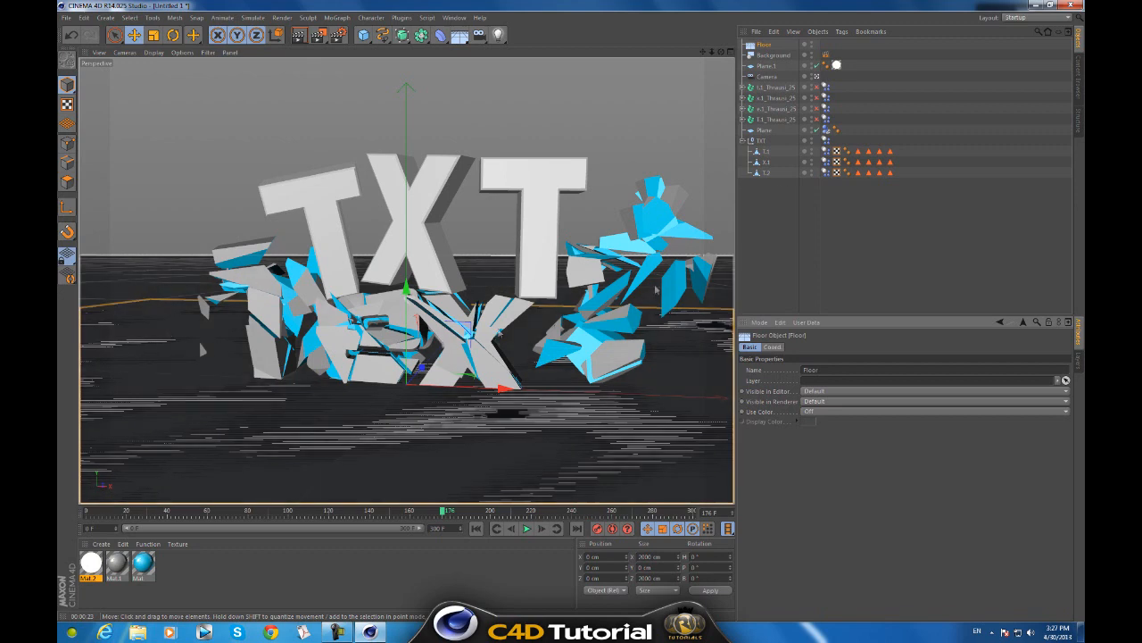
right_click(769, 54)
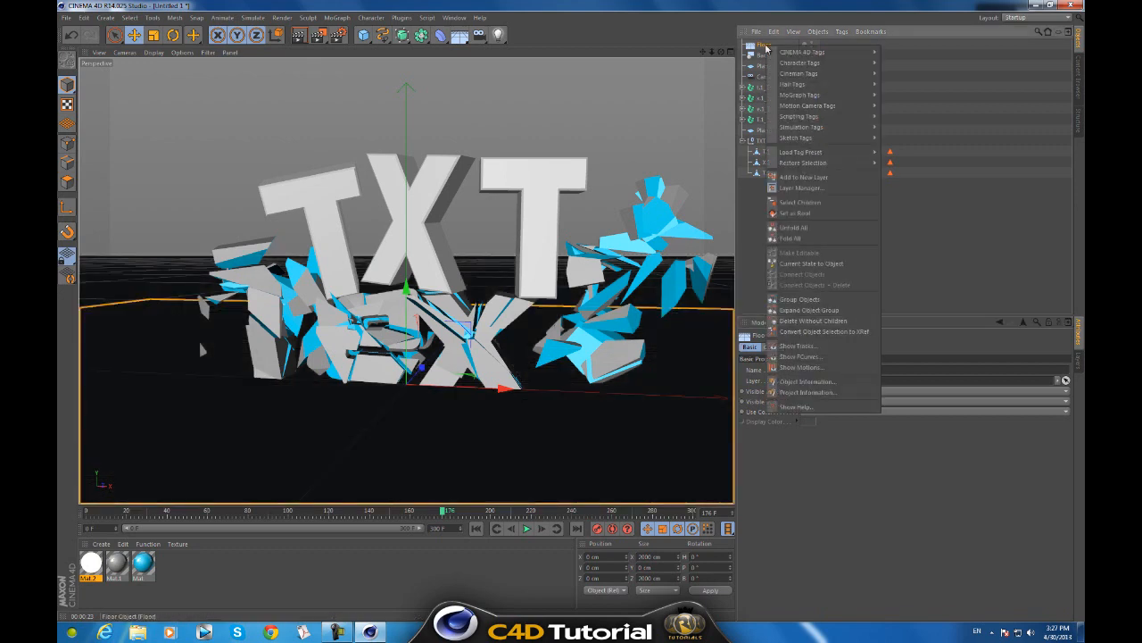
mouse_move(789, 57)
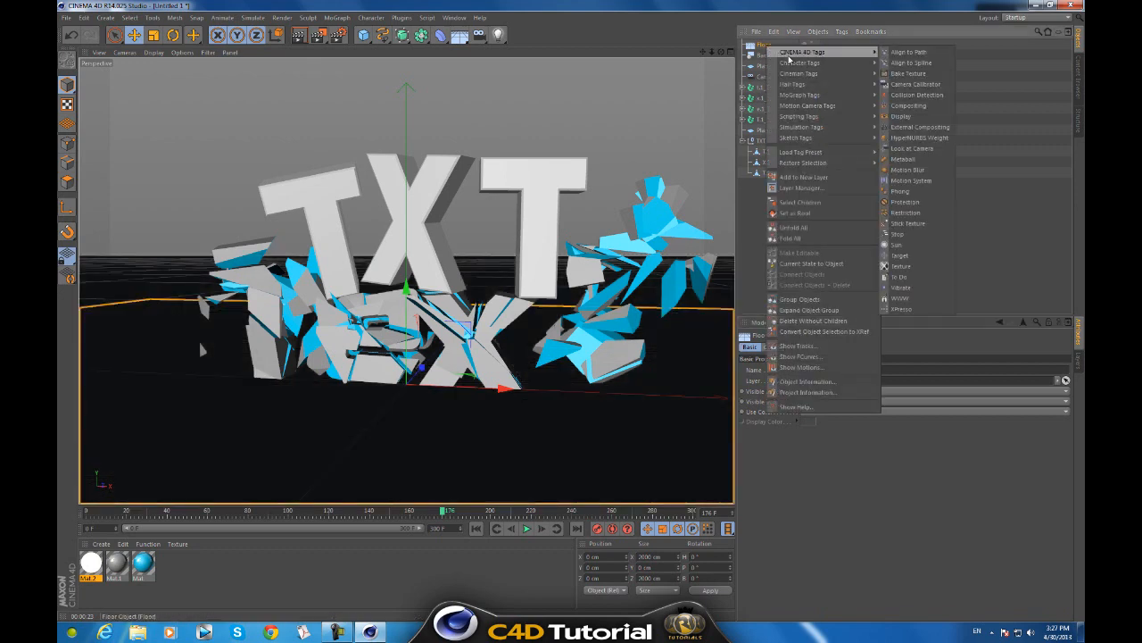
click(908, 105)
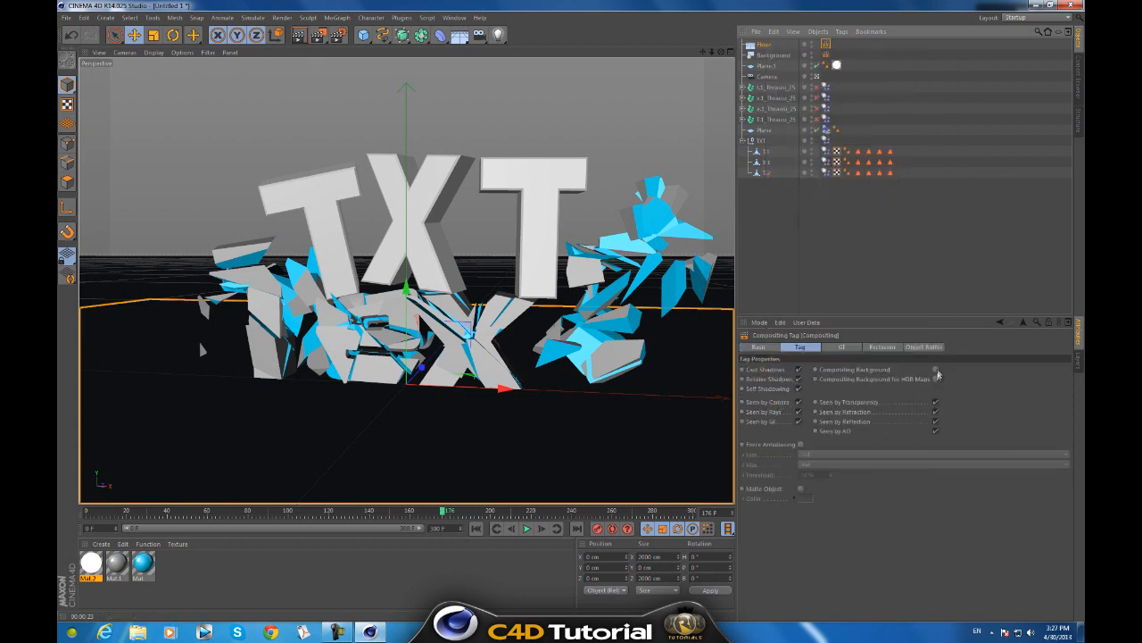
click(936, 369)
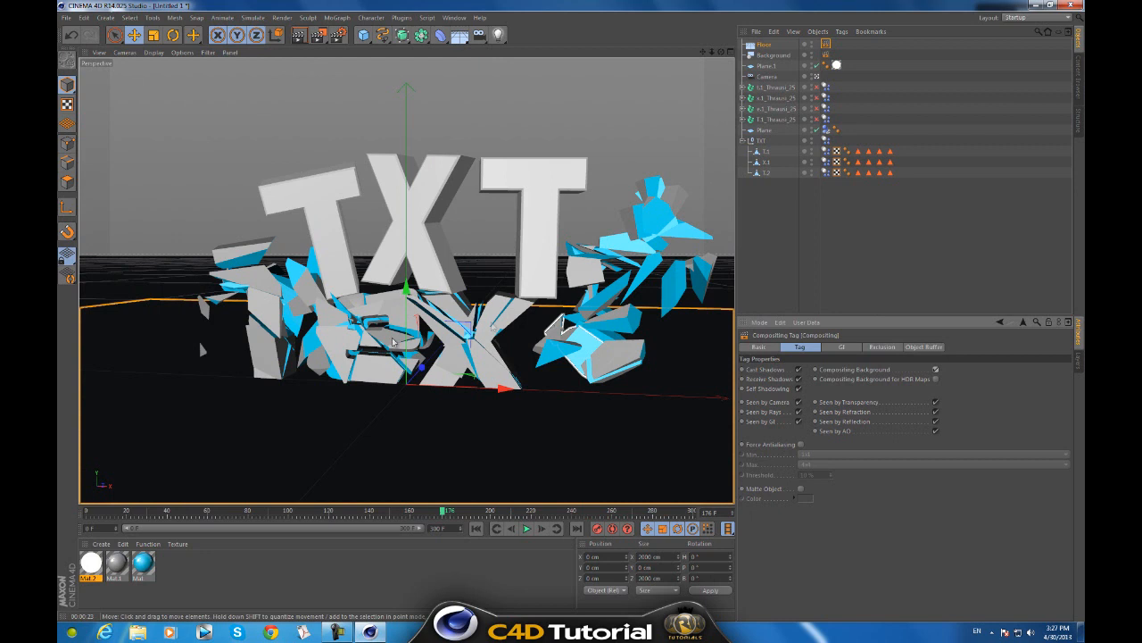
Create a new default material, assign it to both the Floor and the Background, and test-render the view
double_click(191, 571)
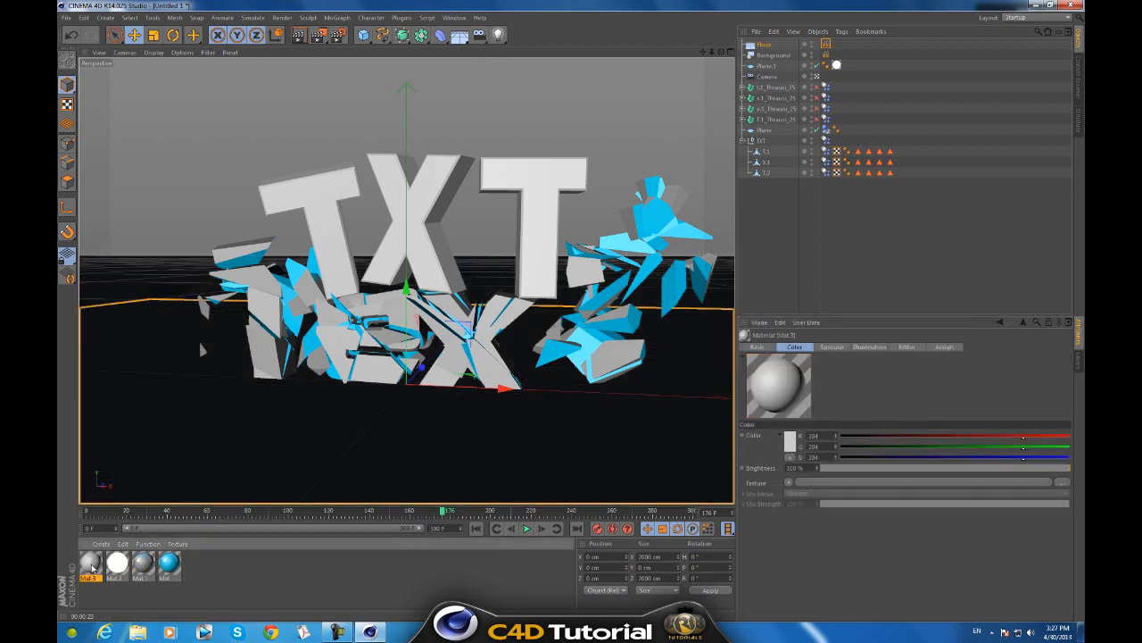
mouse_move(99, 560)
mouse_down()
mouse_move(494, 384)
mouse_move(669, 90)
mouse_move(782, 55)
mouse_move(765, 45)
mouse_up()
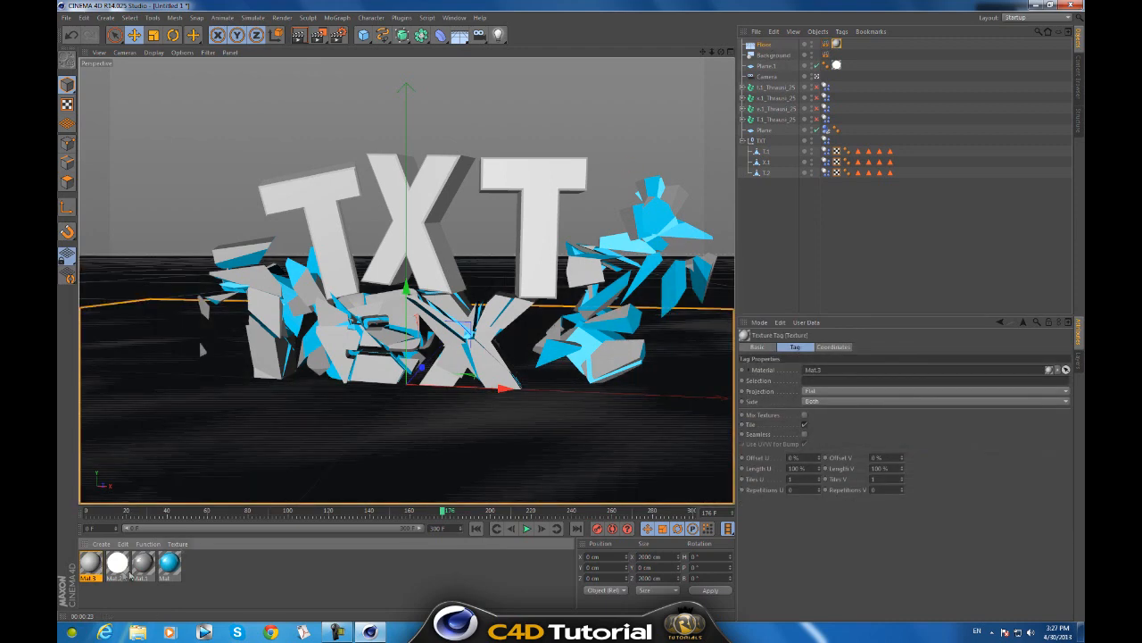
drag(88, 572, 765, 57)
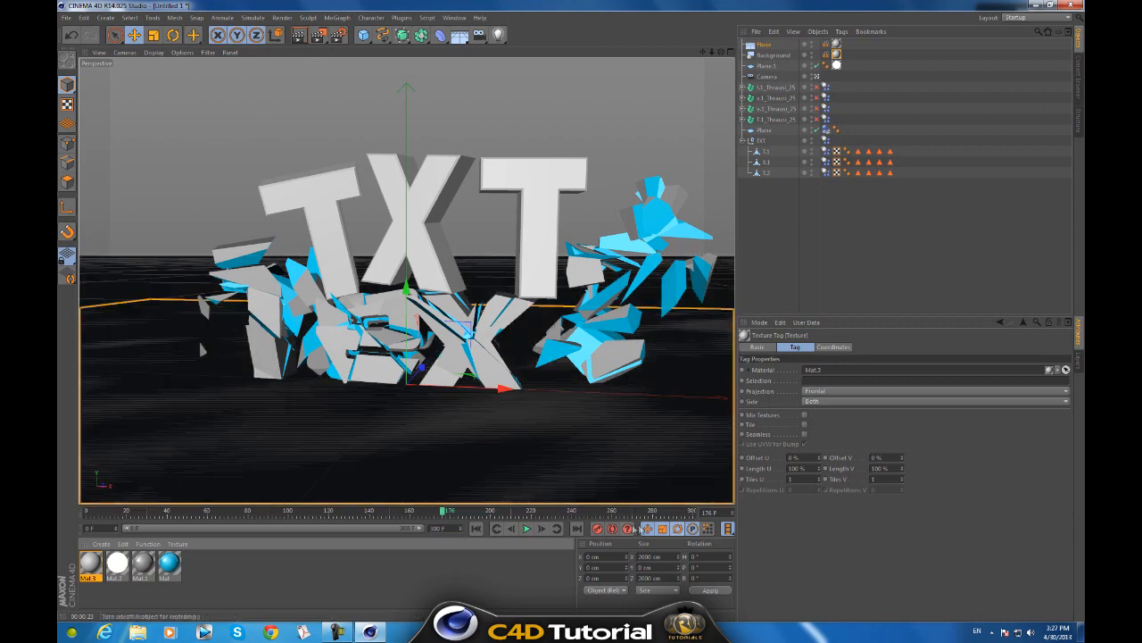
key(ctrl+r)
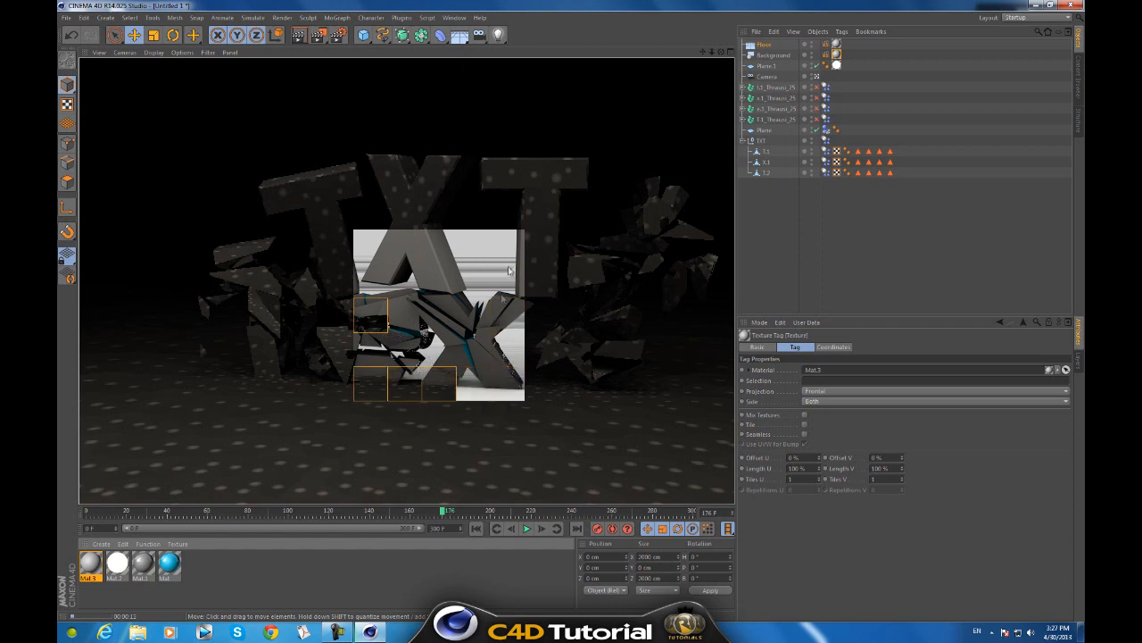
click(413, 406)
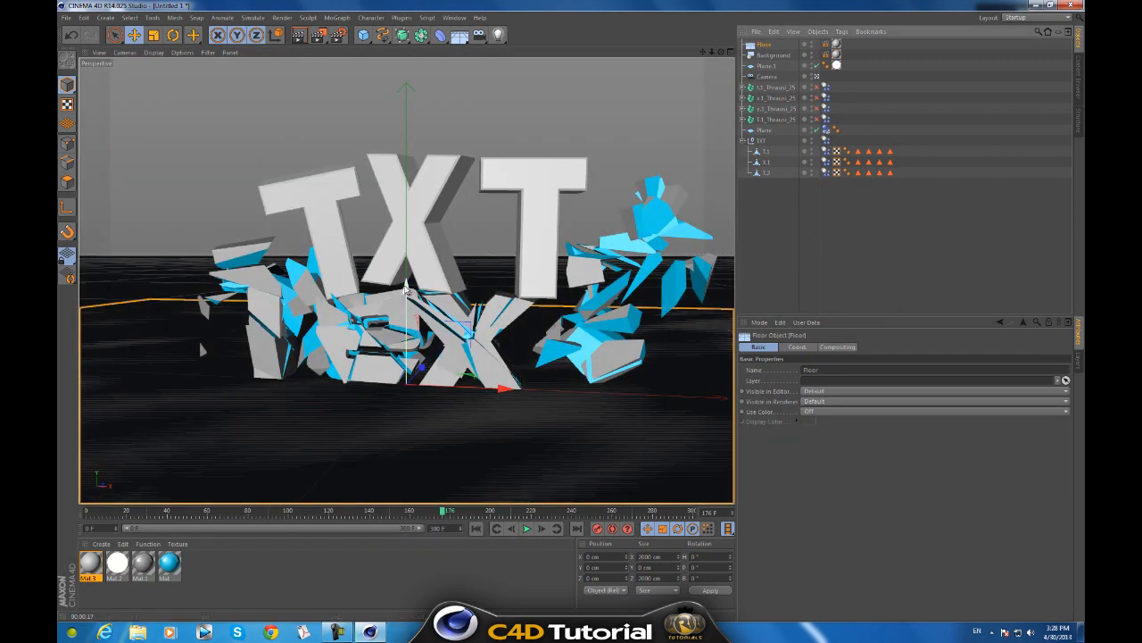
Raise the Floor slightly to about 0.5 cm in Y and test-render the camera view again
drag(407, 287, 408, 287)
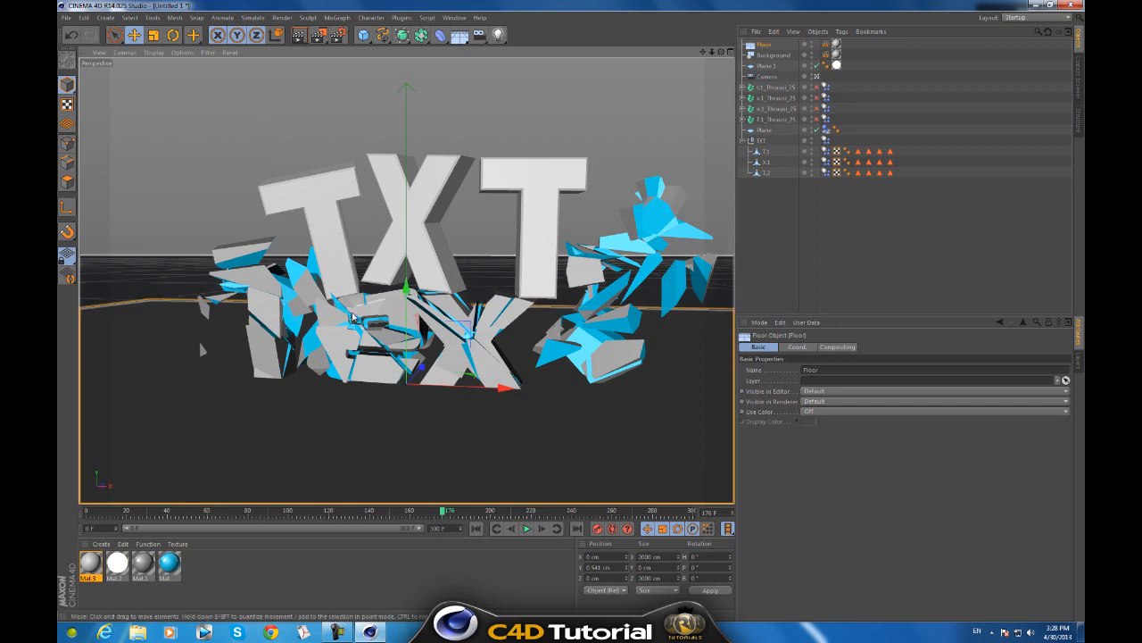
drag(406, 289, 408, 292)
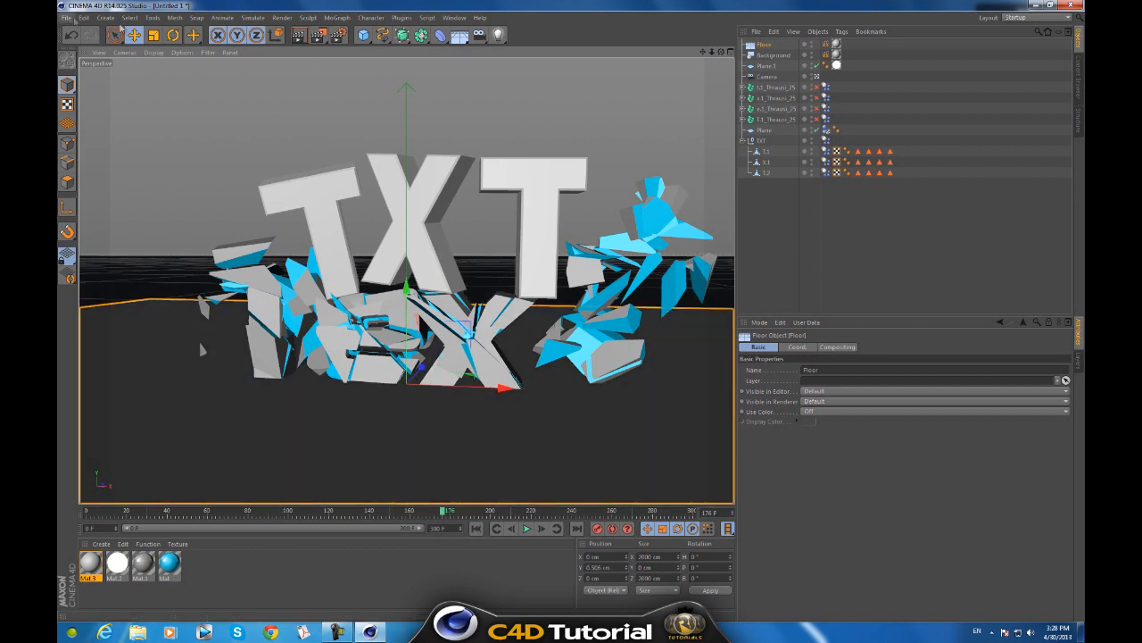
click(304, 34)
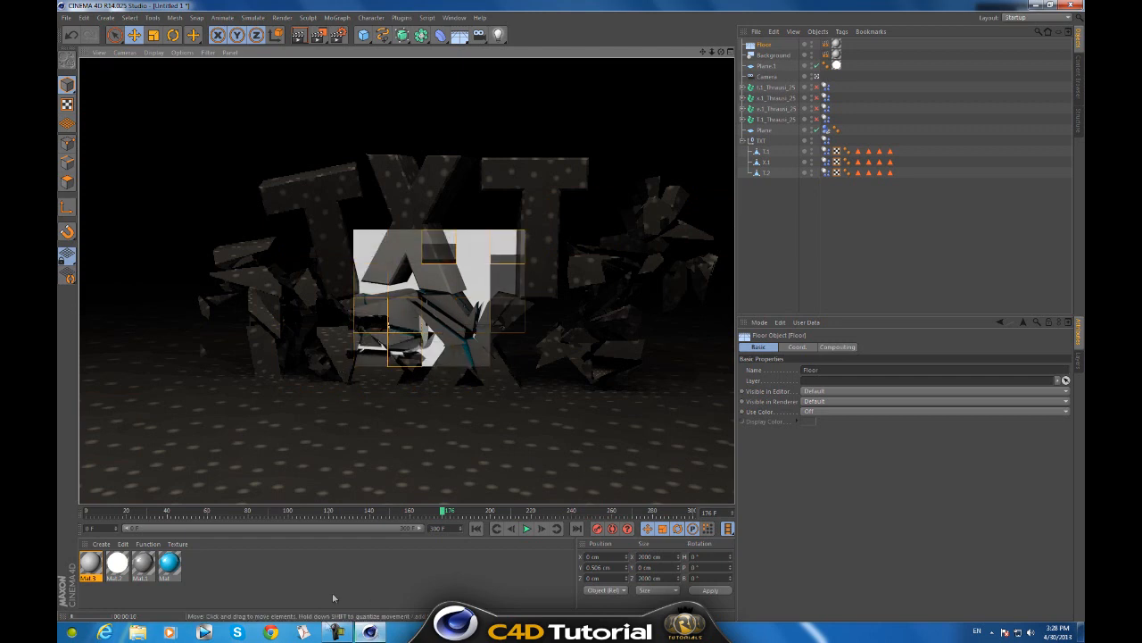
click(338, 632)
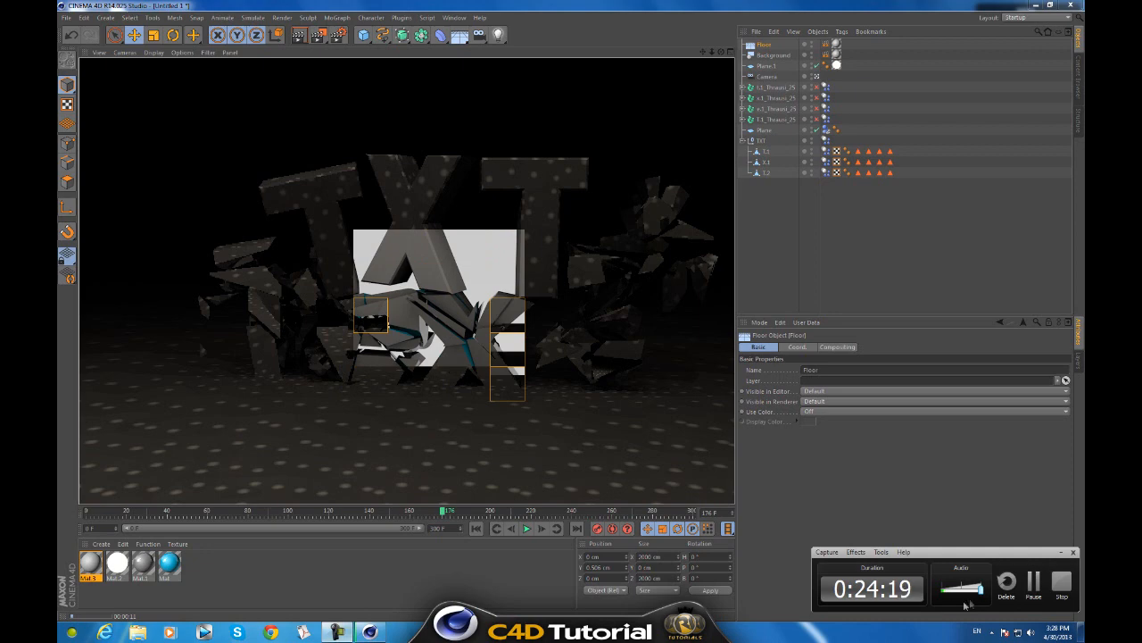
click(1033, 582)
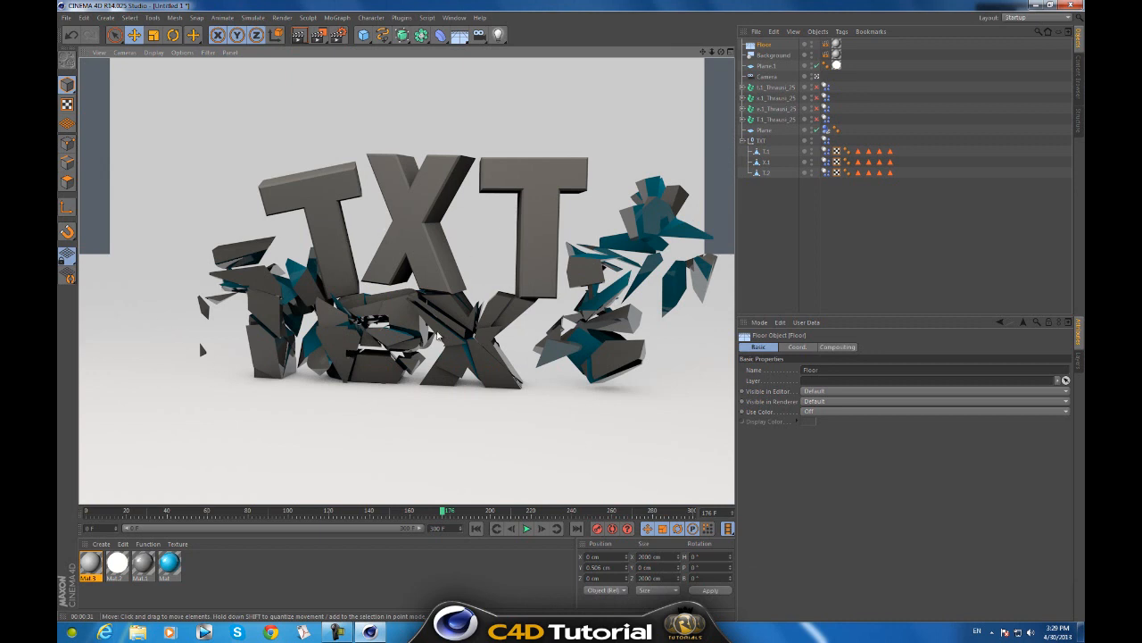
Set the gradient's mix mode to Multiply in the white material's Luminance channel and raise the luminance brightness above 100%
click(117, 563)
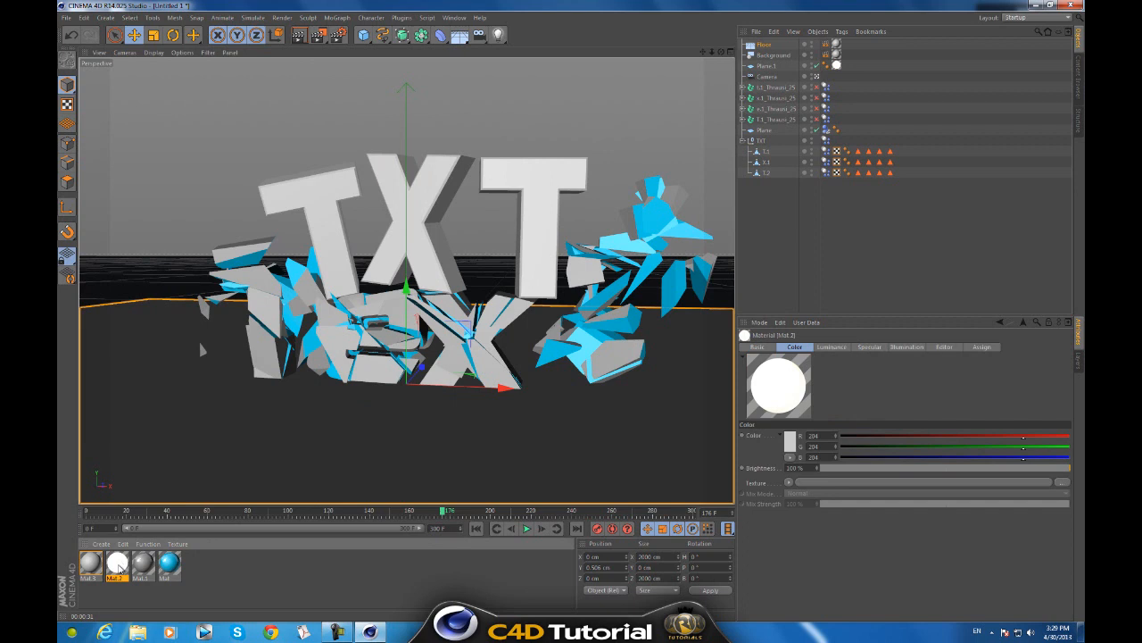
double_click(117, 563)
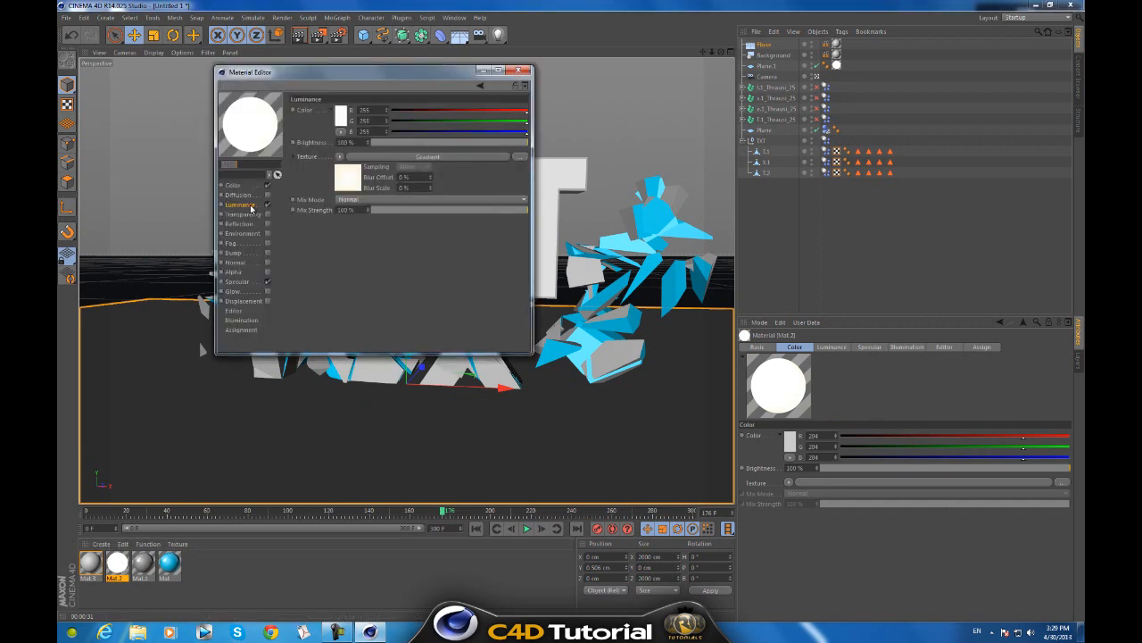
click(366, 201)
click(366, 247)
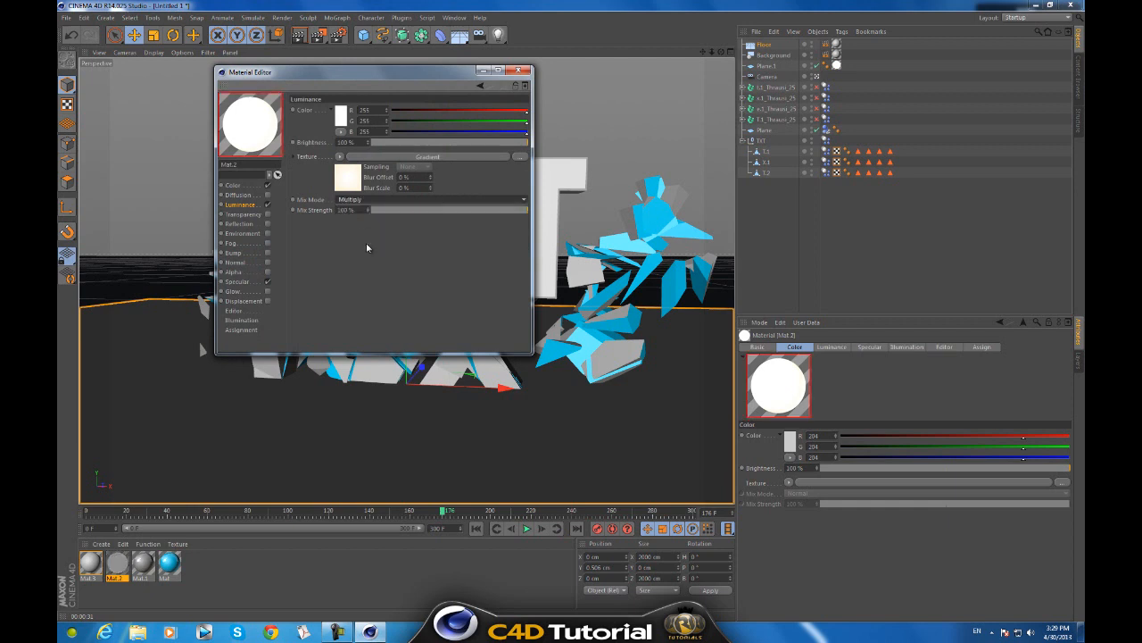
drag(369, 142, 370, 140)
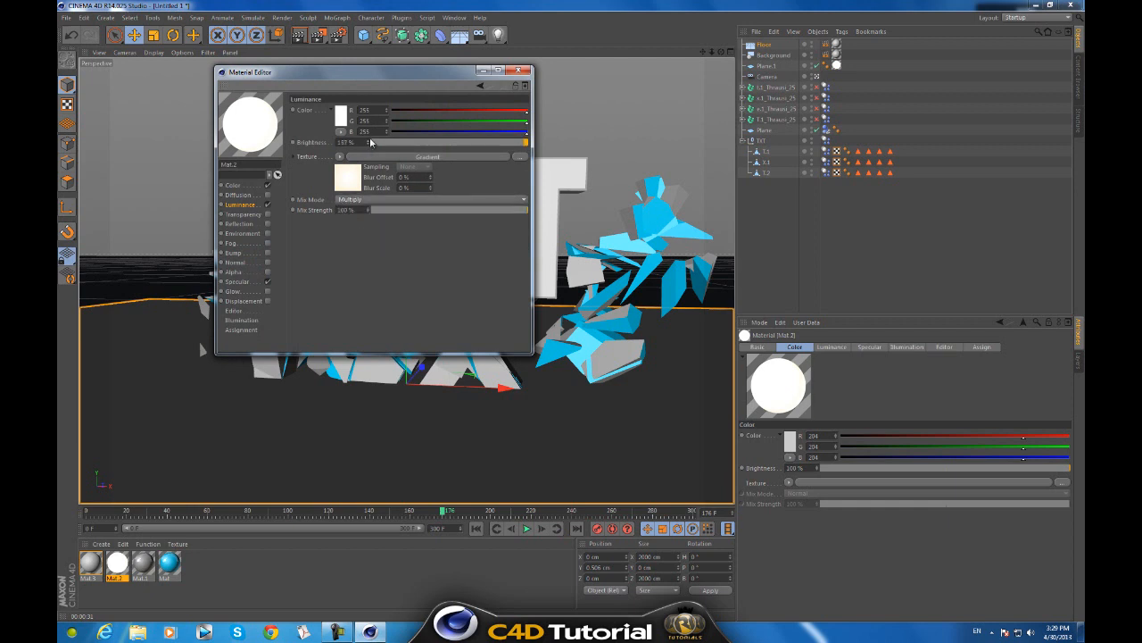
click(518, 71)
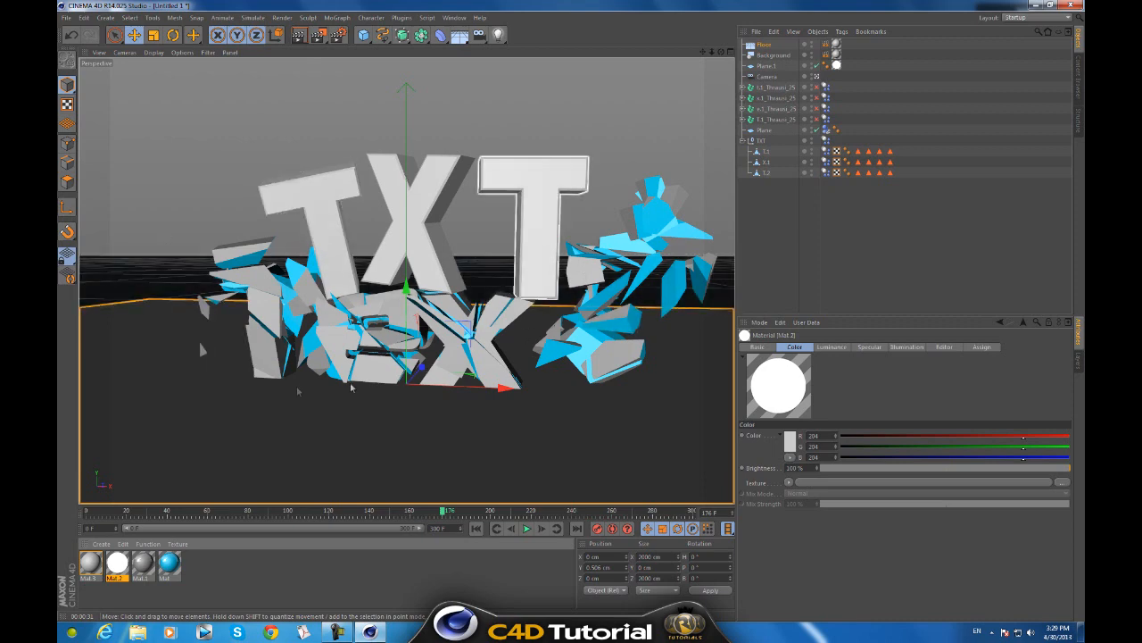
Return the animation to frame 0
drag(721, 51, 573, 314)
click(475, 528)
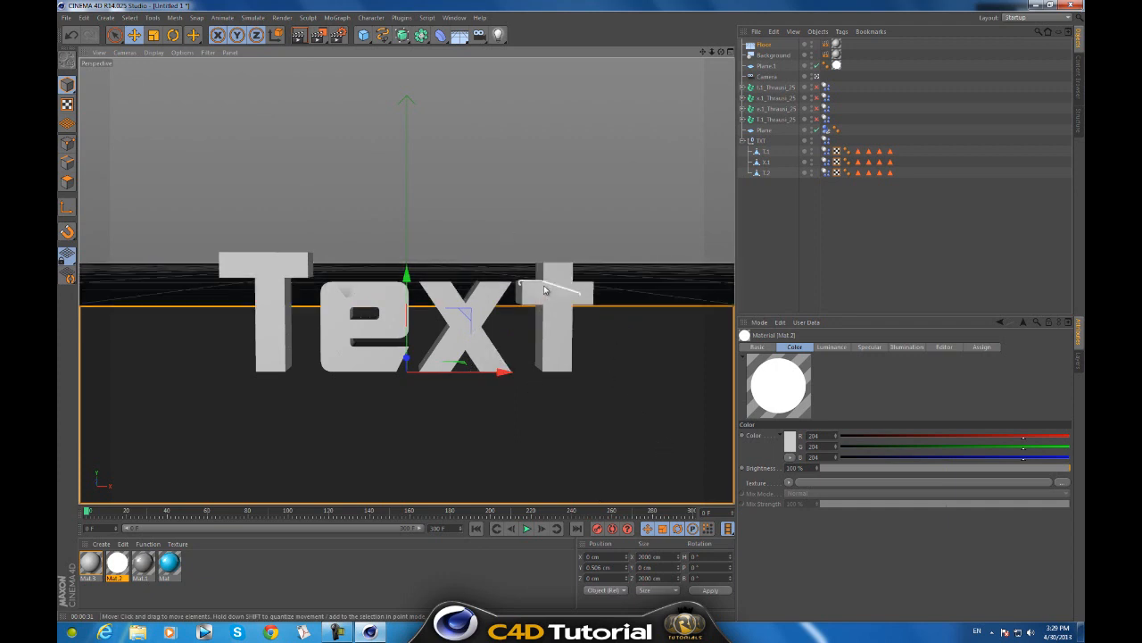
mouse_move(553, 639)
click(368, 631)
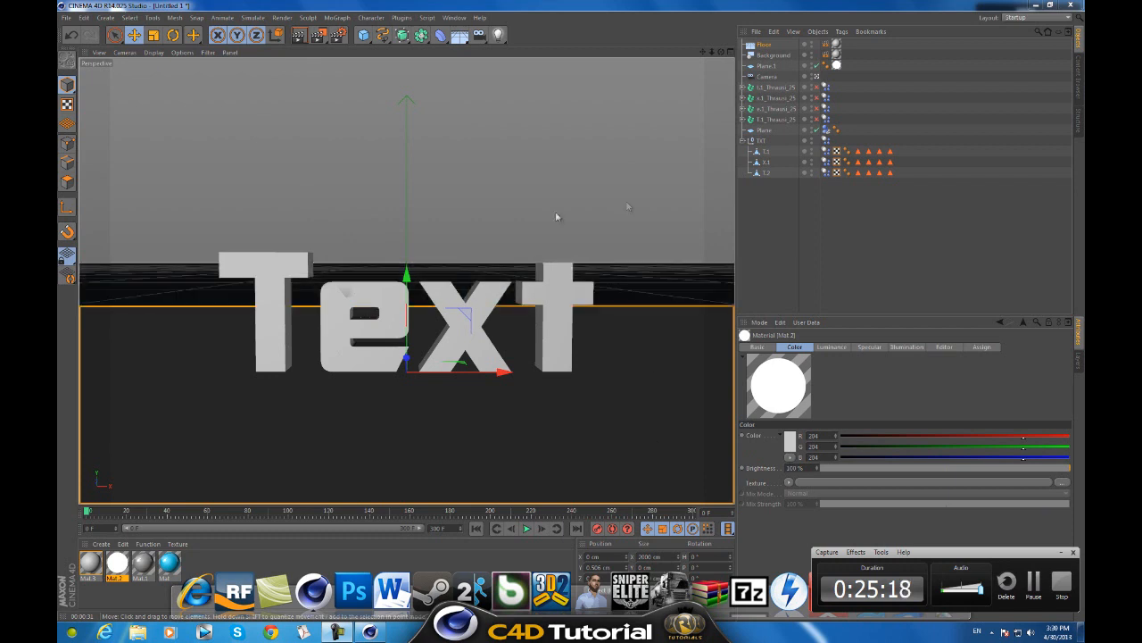
click(323, 319)
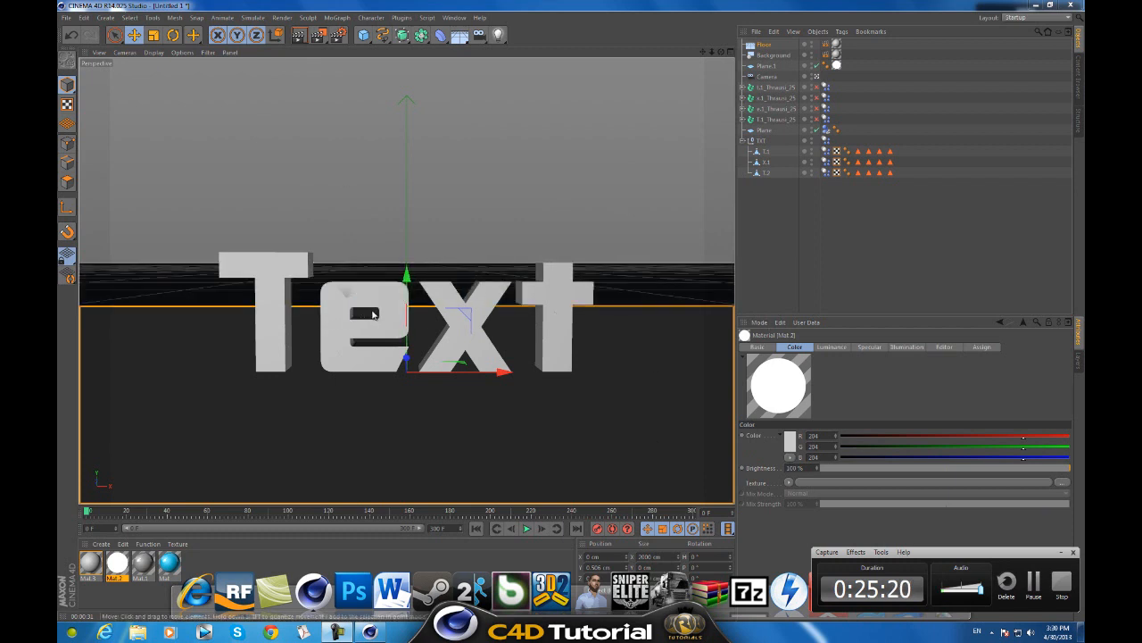